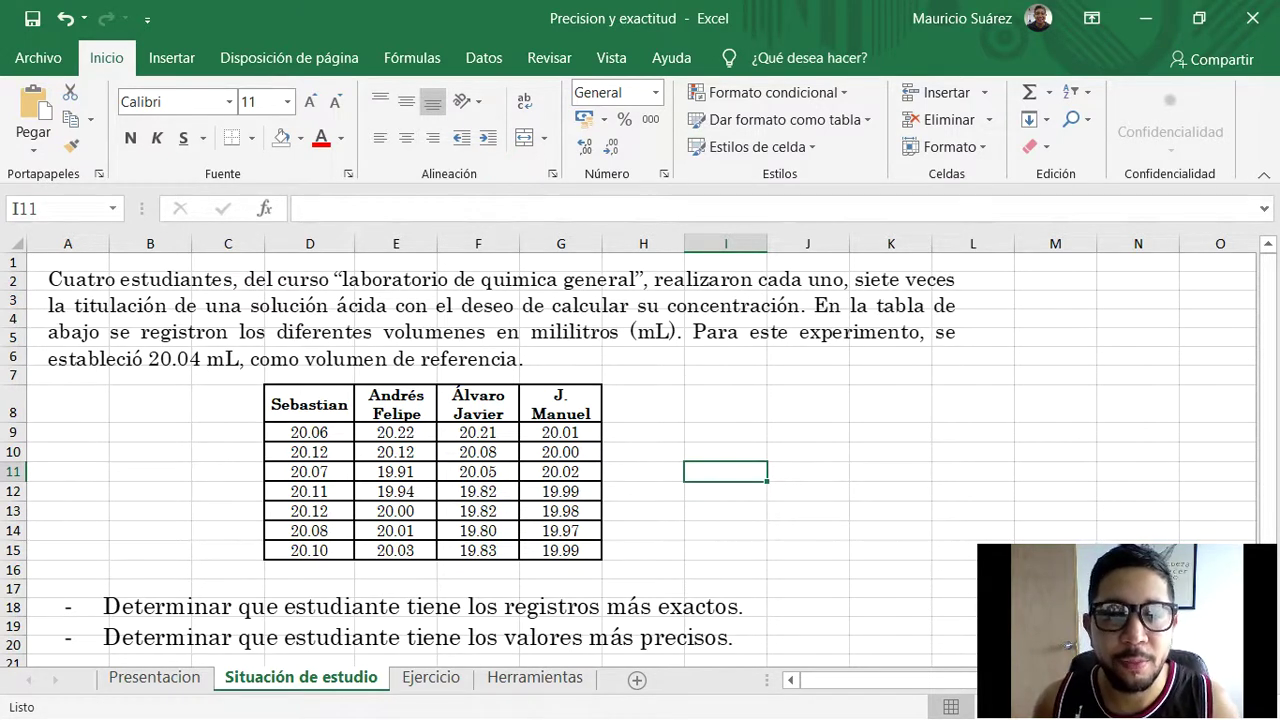
# Open the Ejercicio sheet and go to cell A1, then jump directly to cell B4
pyautogui.click(431, 677)
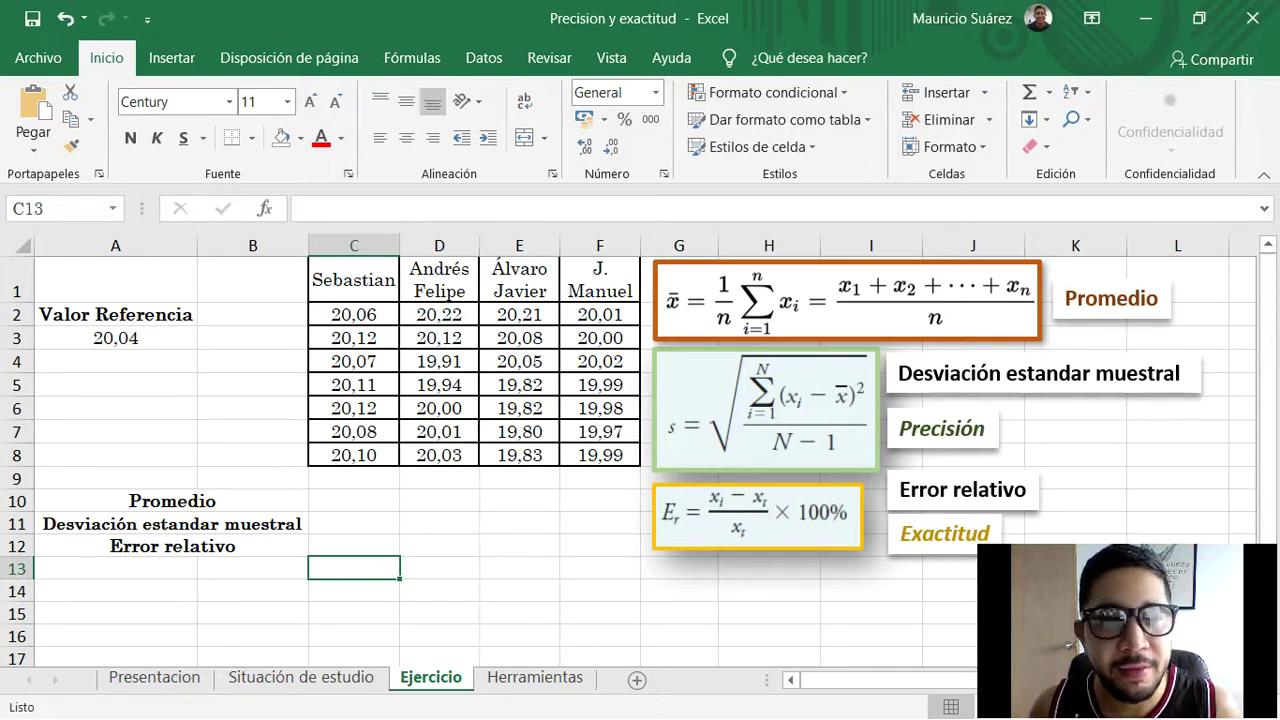
pyautogui.click(115, 280)
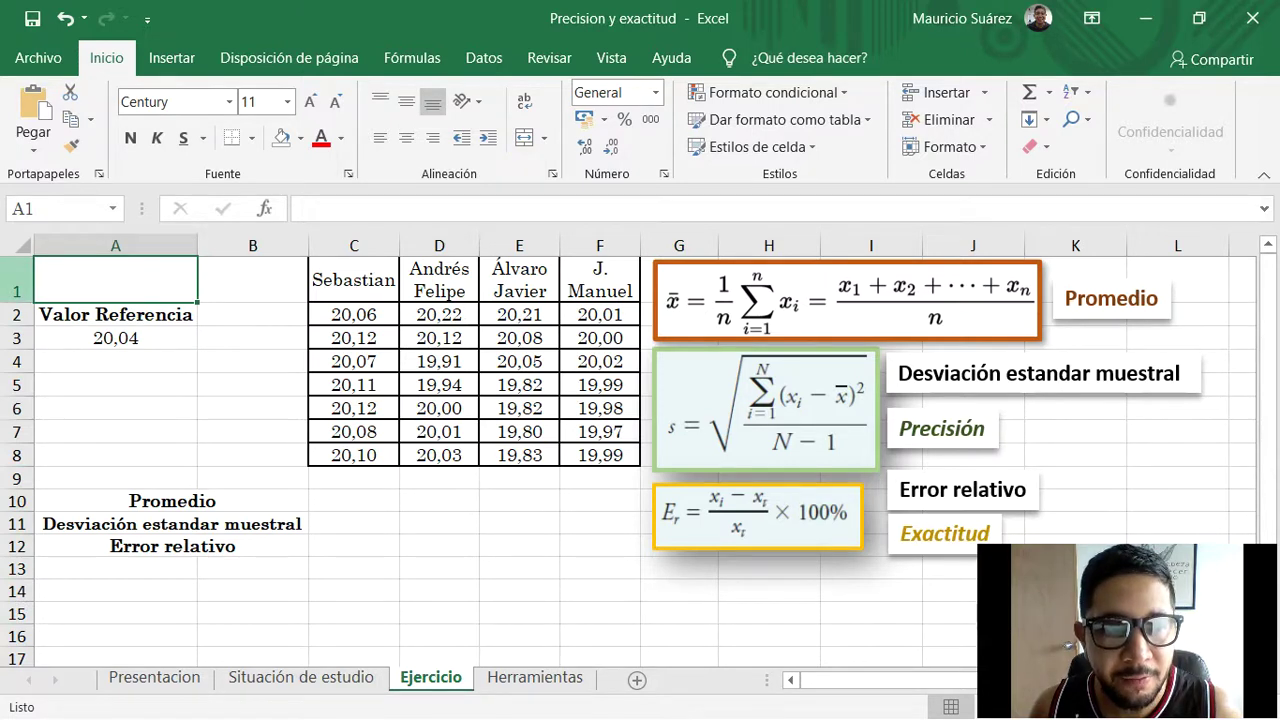
pyautogui.click(60, 208)
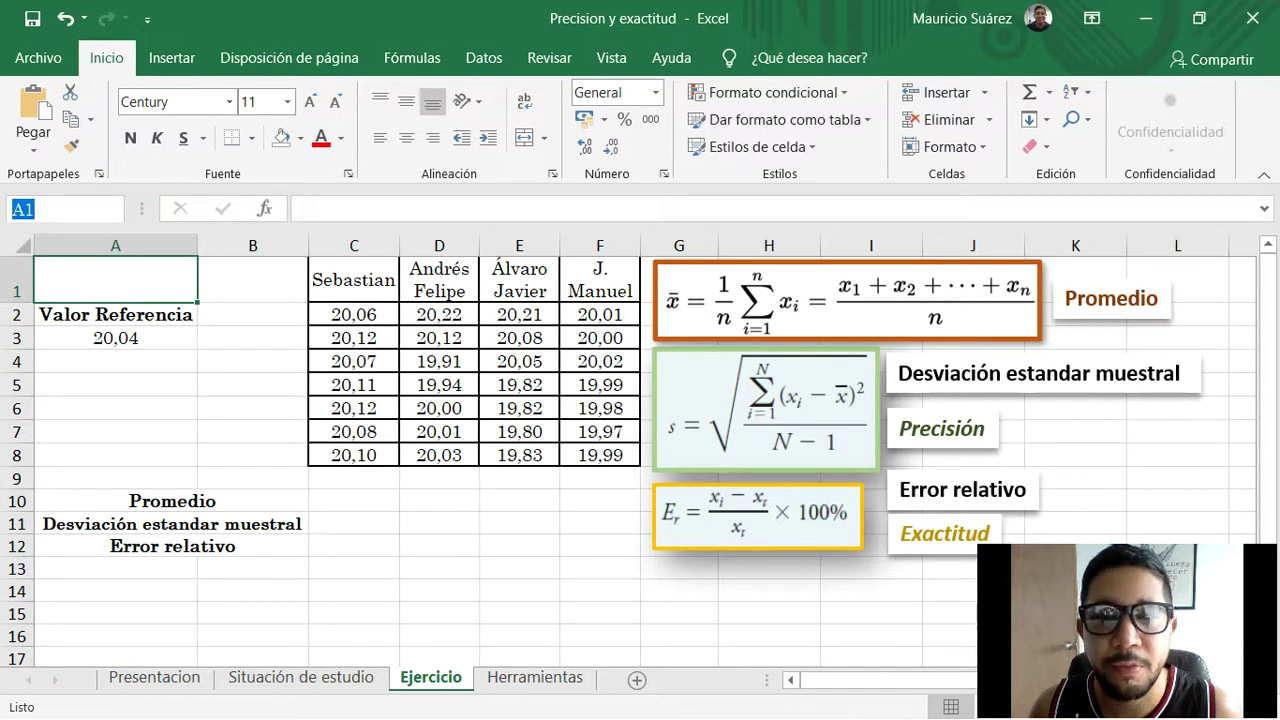
pyautogui.write('B4')
pyautogui.press('Return')
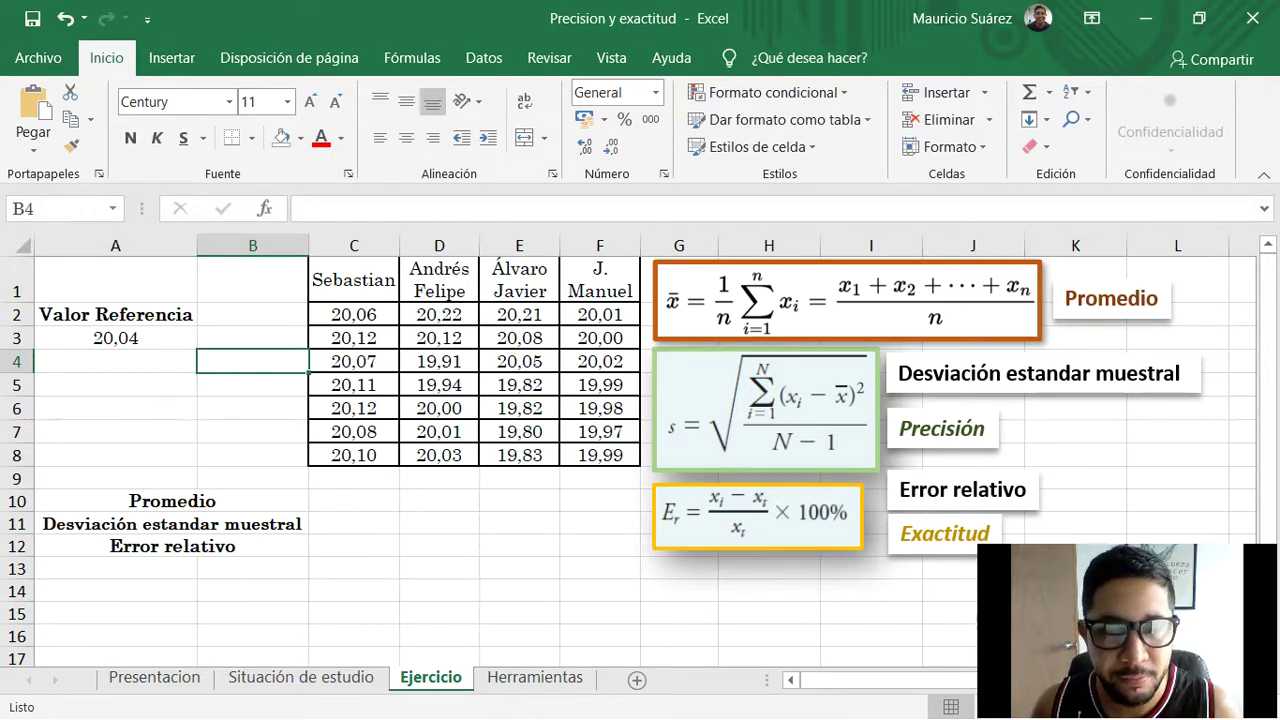
# Inspect the Valor Referencia label in A2 and the stored content of the reference value in A3
pyautogui.click(115, 315)
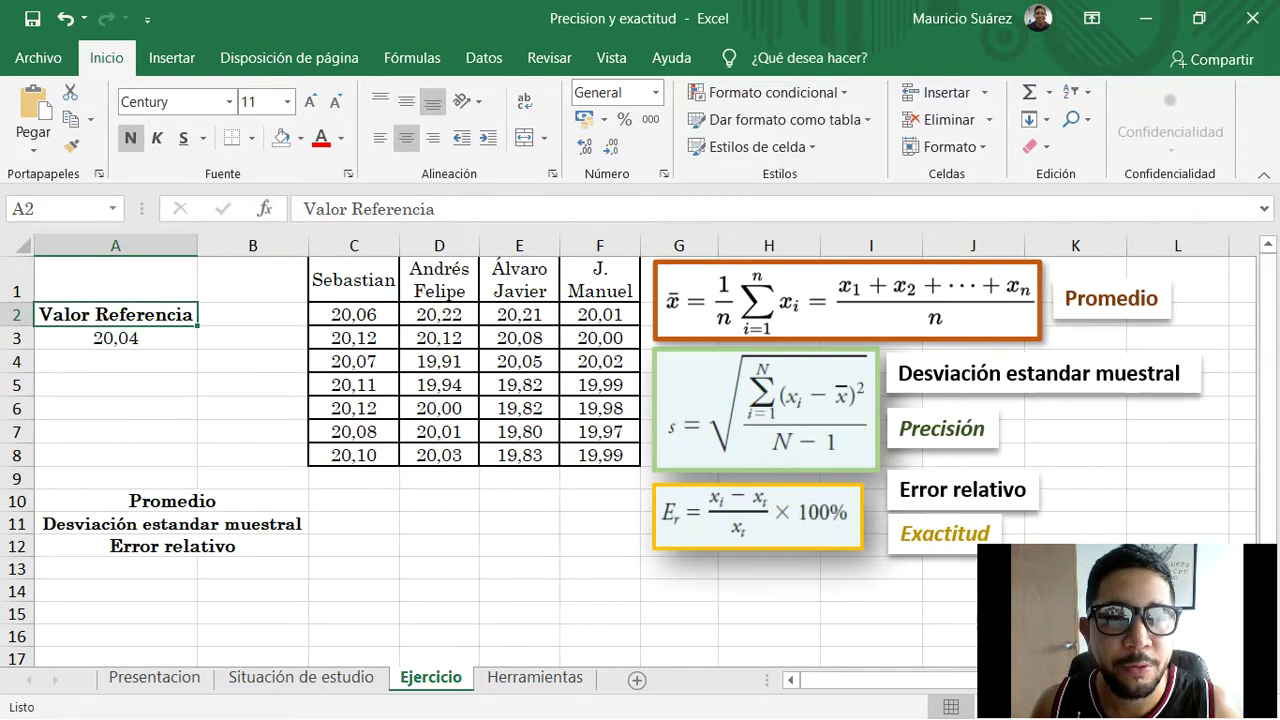
pyautogui.click(115, 338)
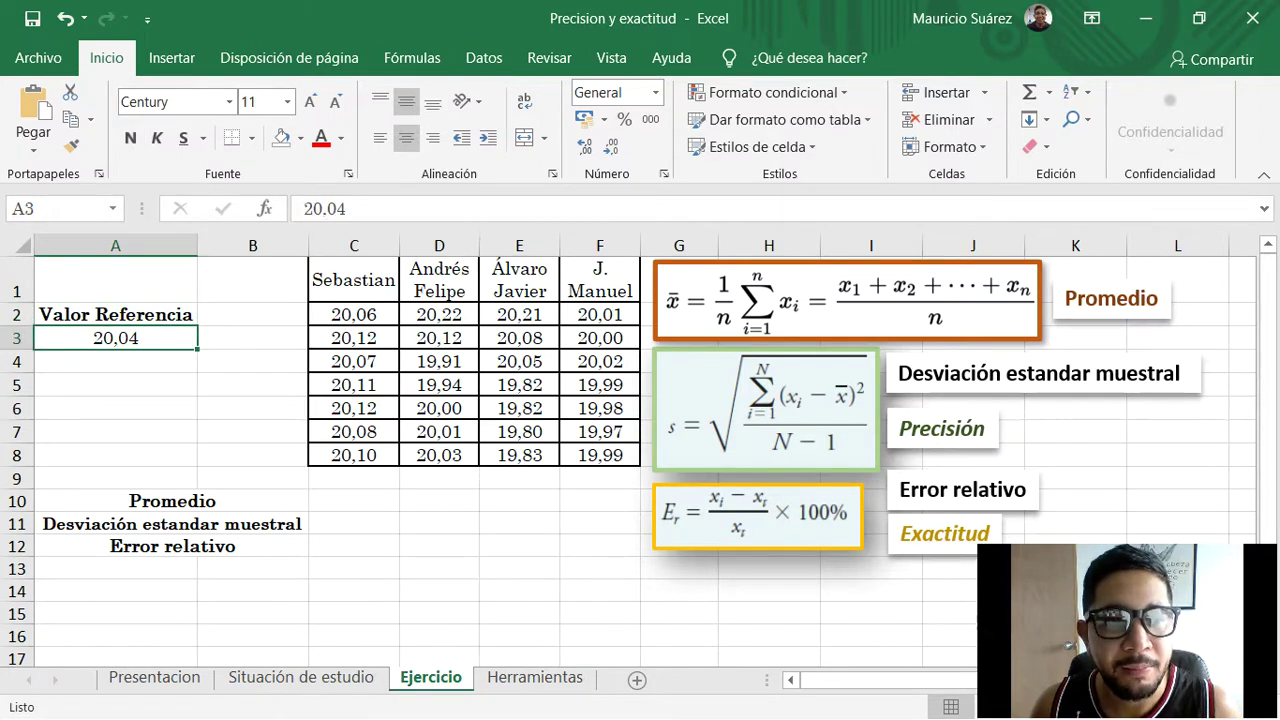
pyautogui.moveTo(352, 209); pyautogui.dragTo(303, 209)
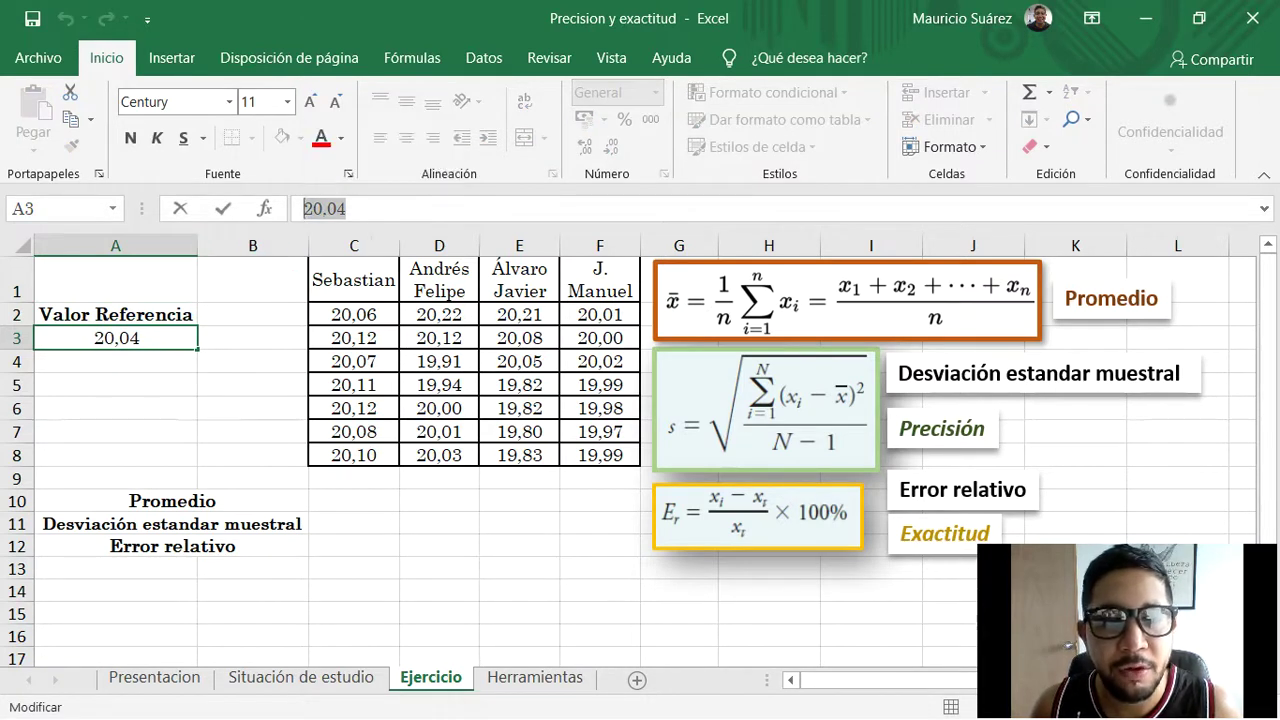
pyautogui.click(354, 546)
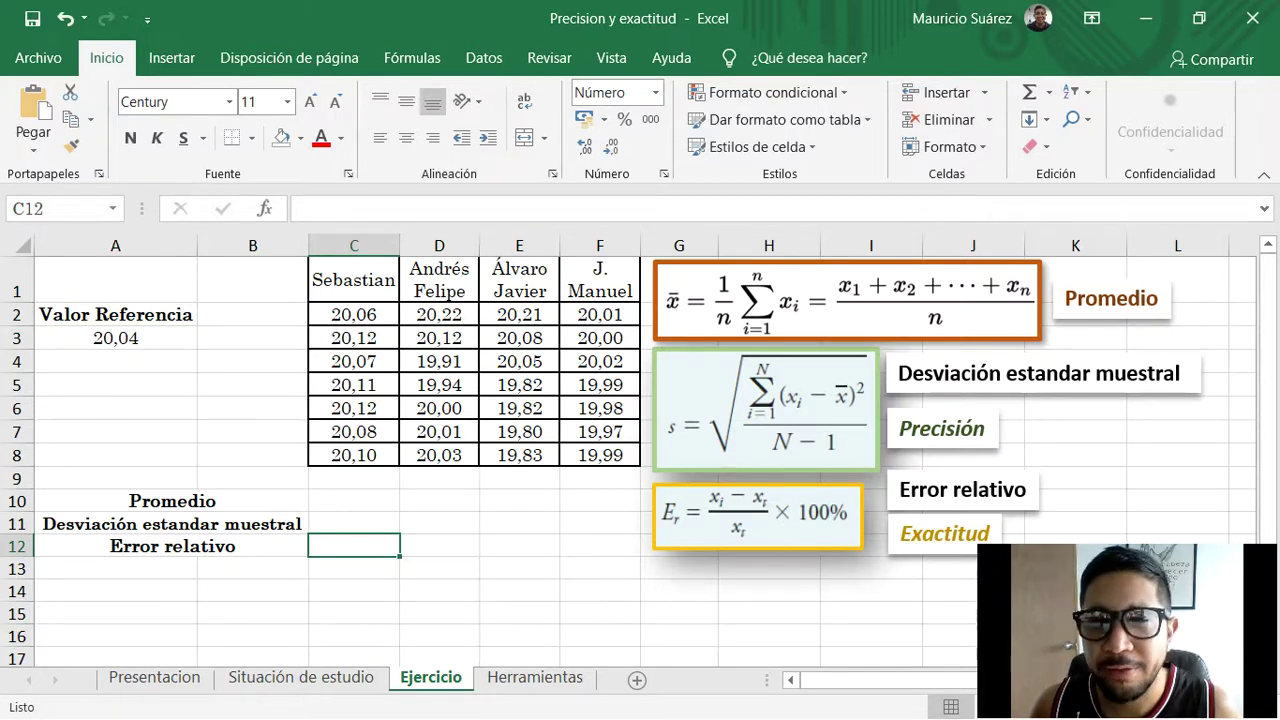
# Compare the decimal separators of the volume table on the Situación de estudio sheet with those on the Ejercicio sheet
pyautogui.click(301, 678)
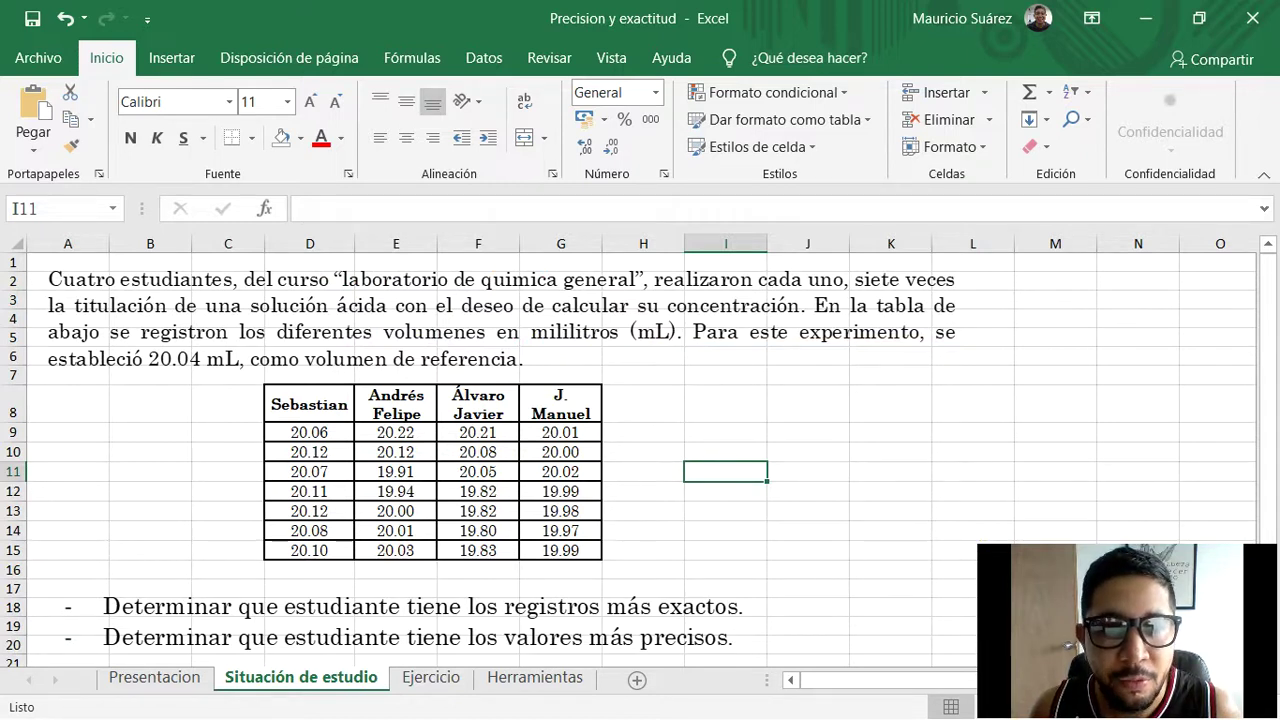
pyautogui.click(309, 452)
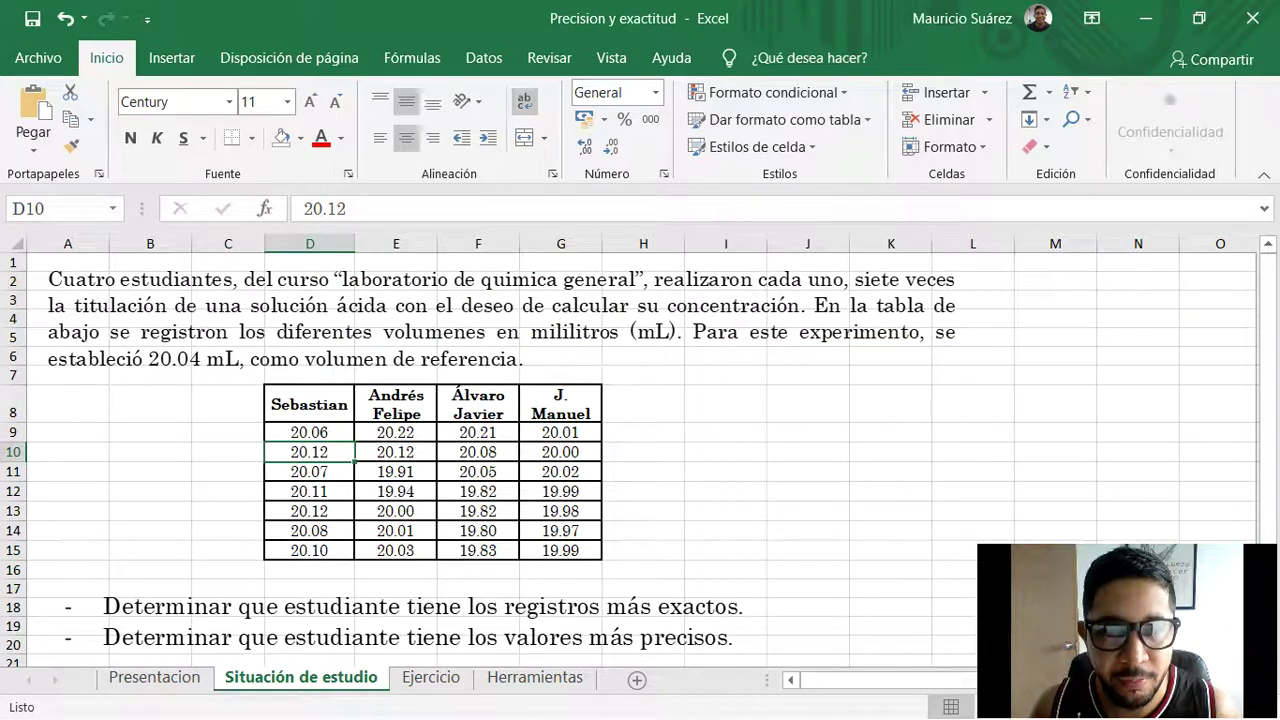
pyautogui.keyDown('ctrl'); pyautogui.scroll(4, 640, 450); pyautogui.keyUp('ctrl')
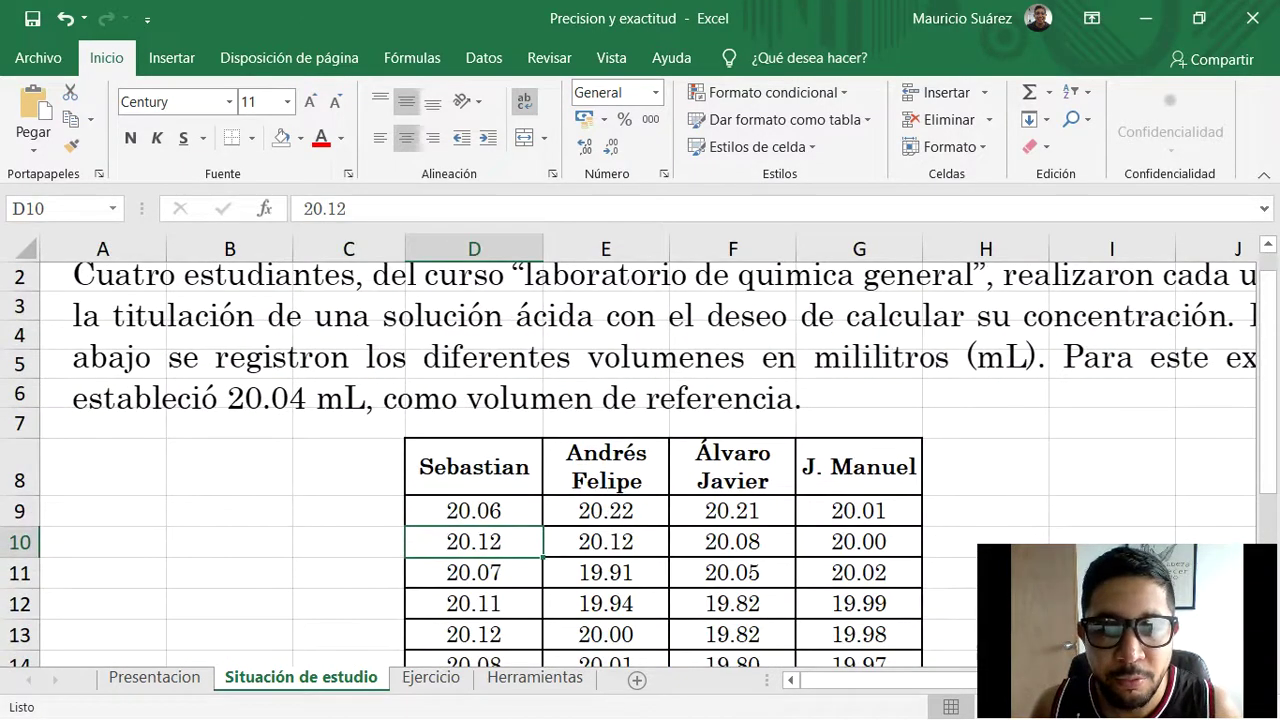
pyautogui.click(474, 511)
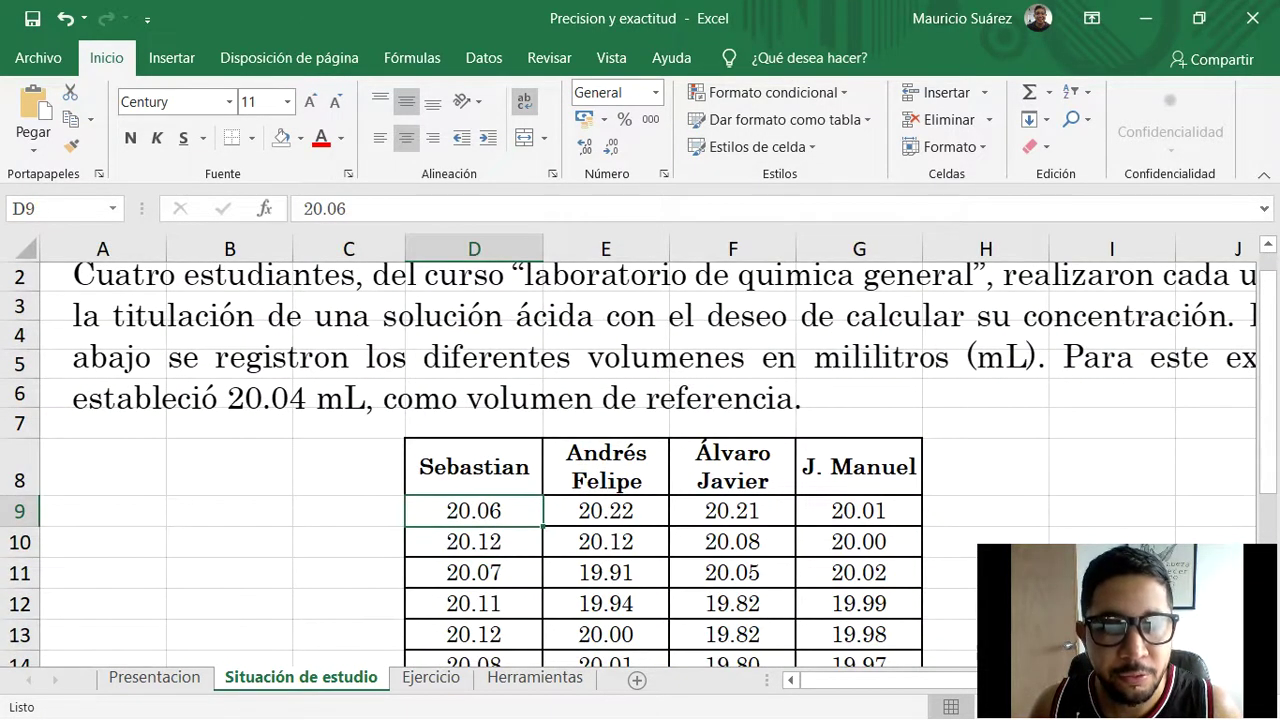
pyautogui.click(430, 677)
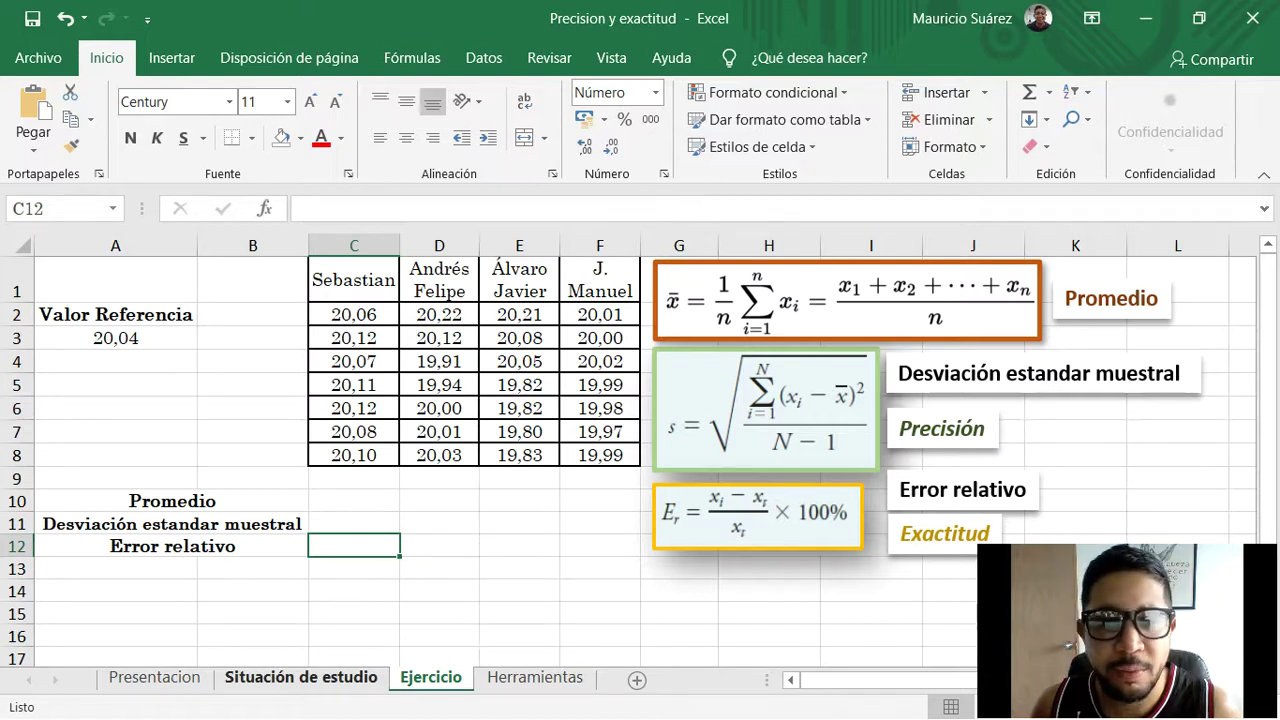
pyautogui.click(300, 677)
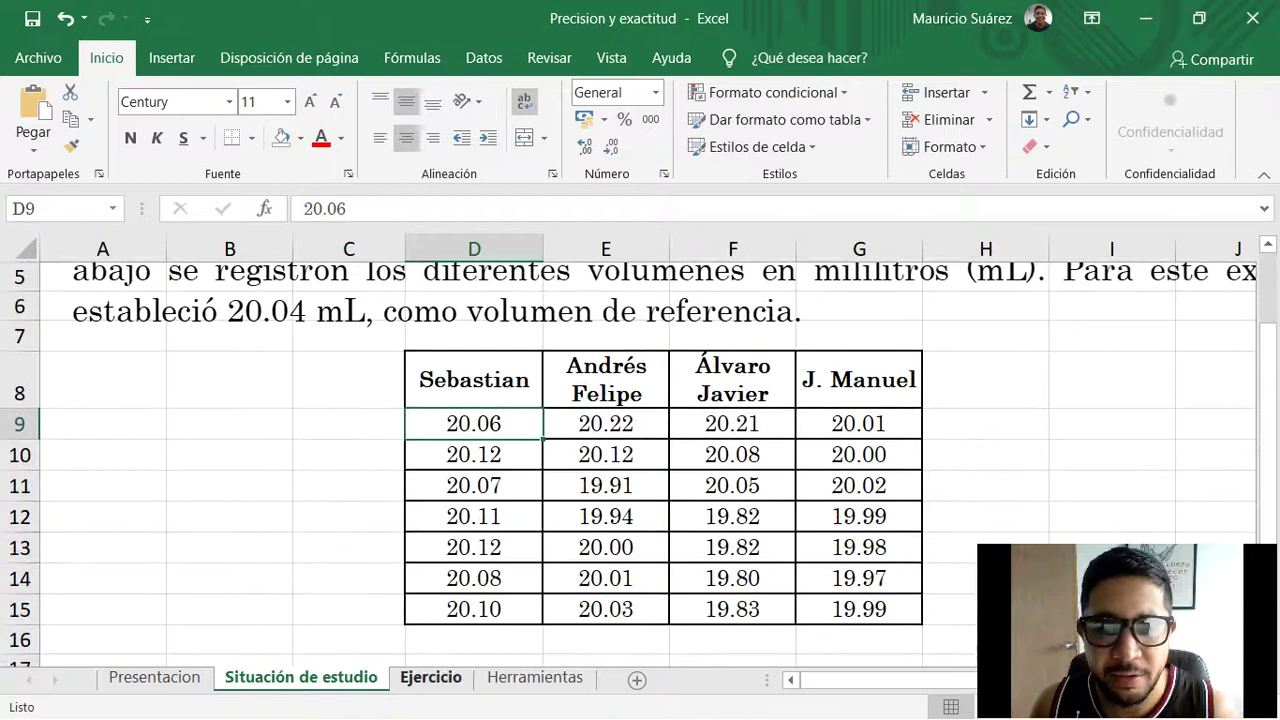
pyautogui.click(430, 677)
pyautogui.click(300, 677)
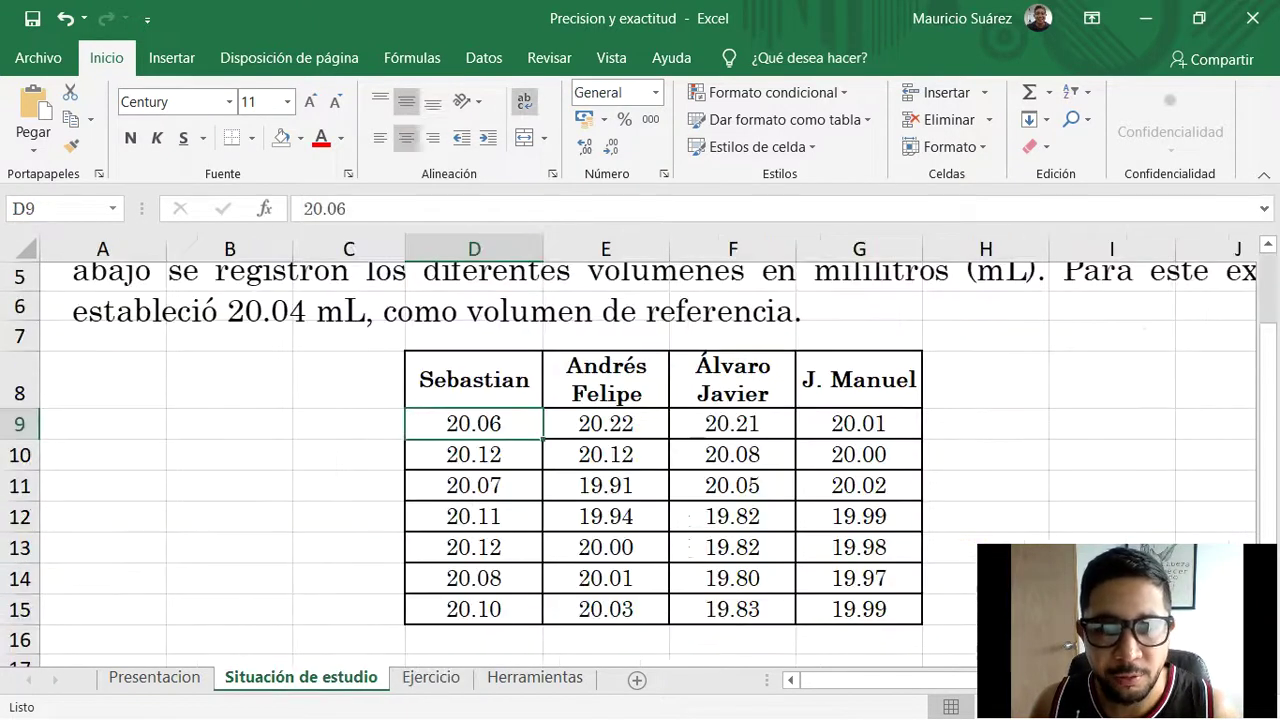
# Replace every period with a comma in the cells of the Situación de estudio sheet
pyautogui.click(349, 486)
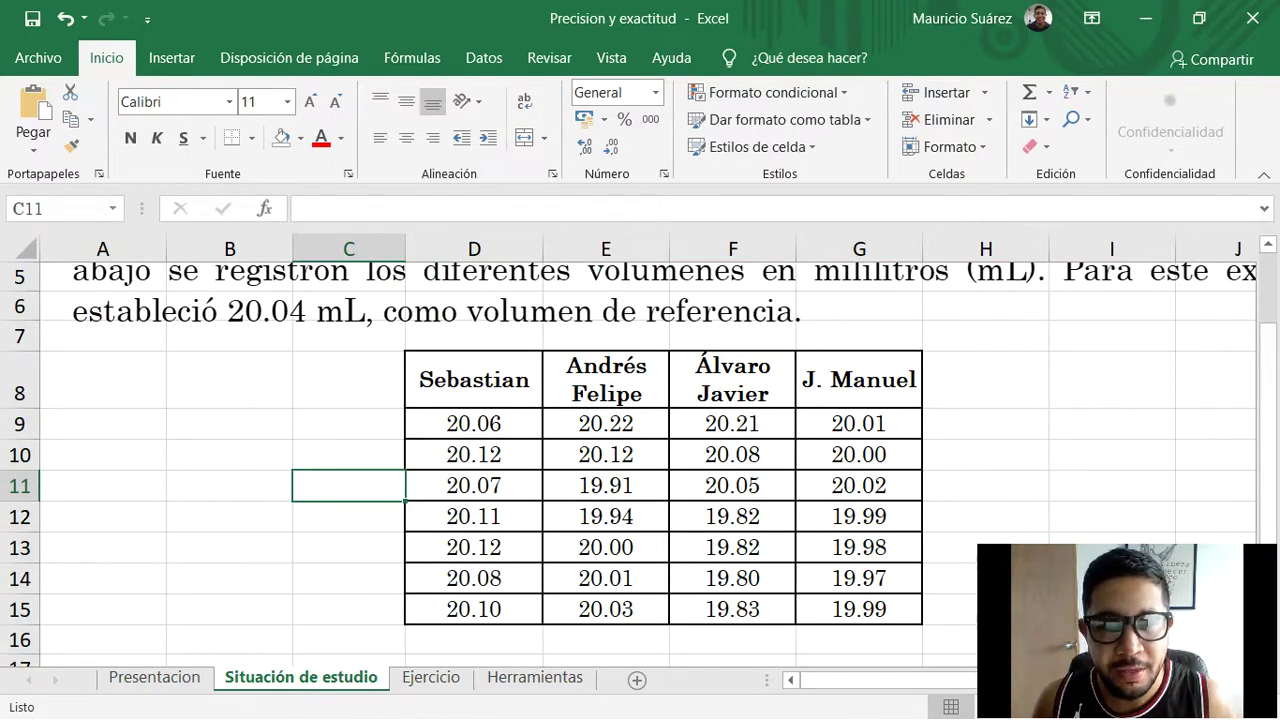
pyautogui.click(349, 424)
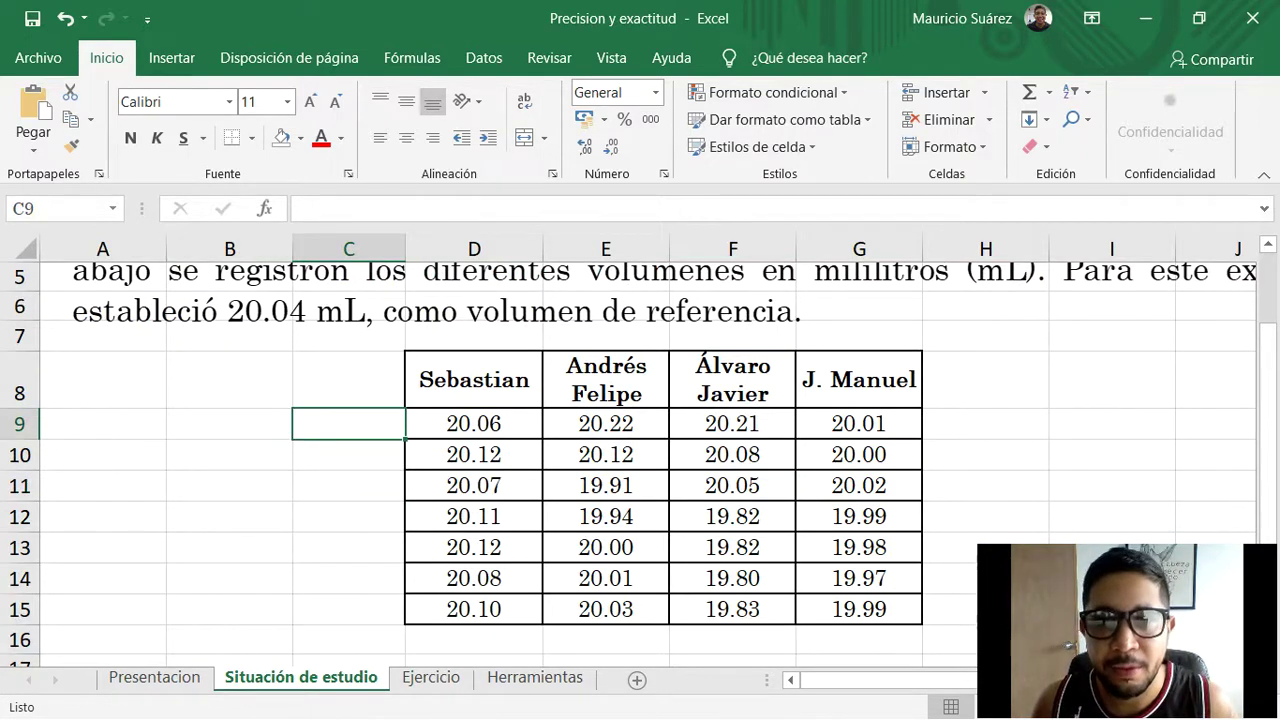
pyautogui.hotkey('ctrl', 'b')
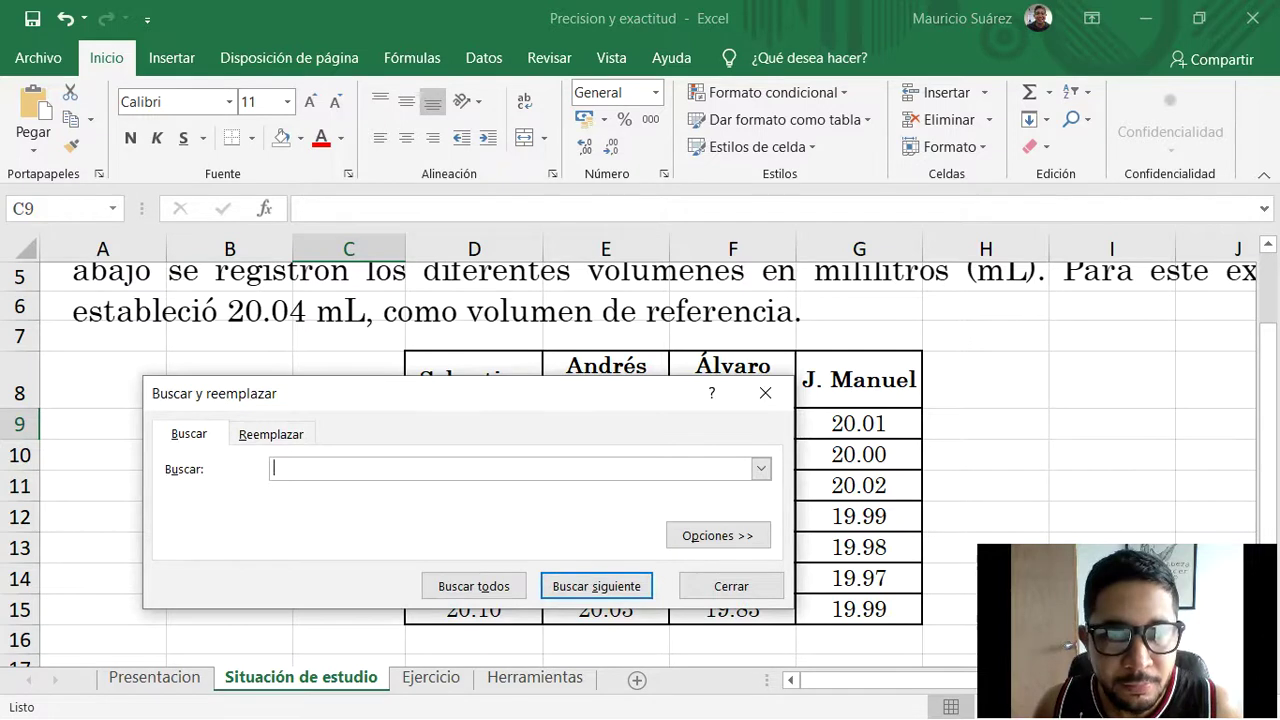
pyautogui.moveTo(450, 393); pyautogui.dragTo(527, 343)
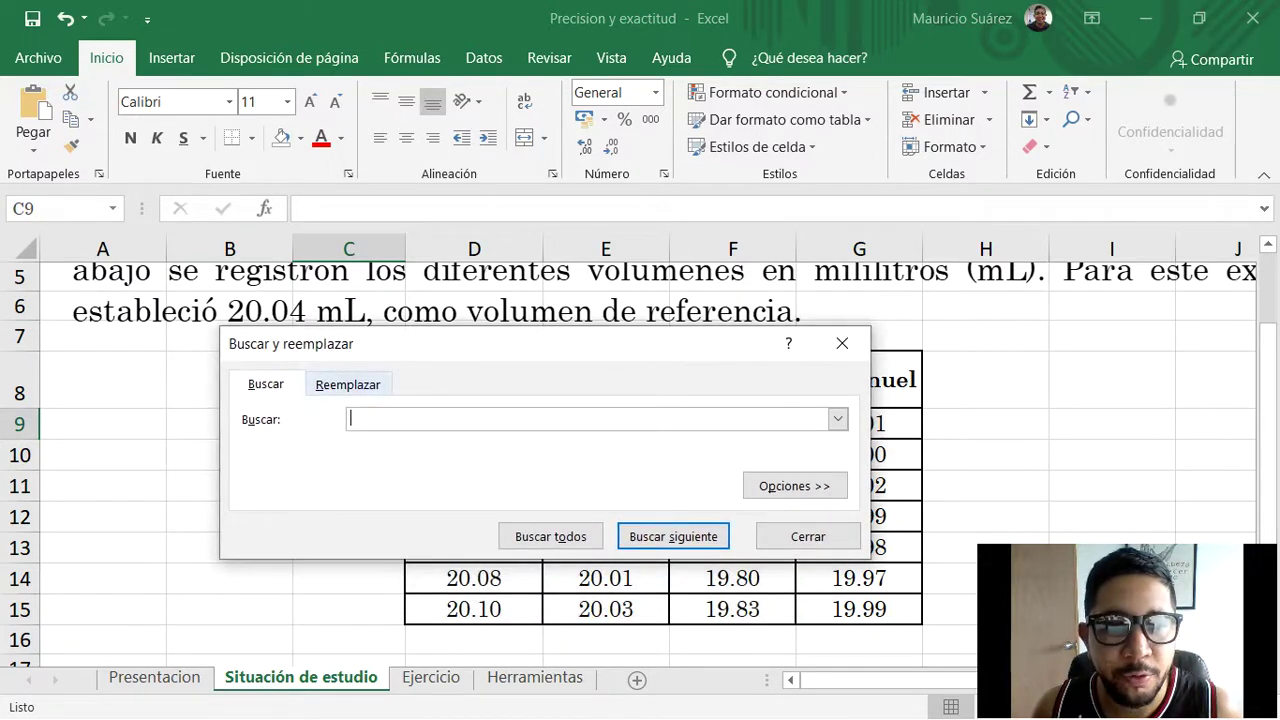
pyautogui.click(348, 384)
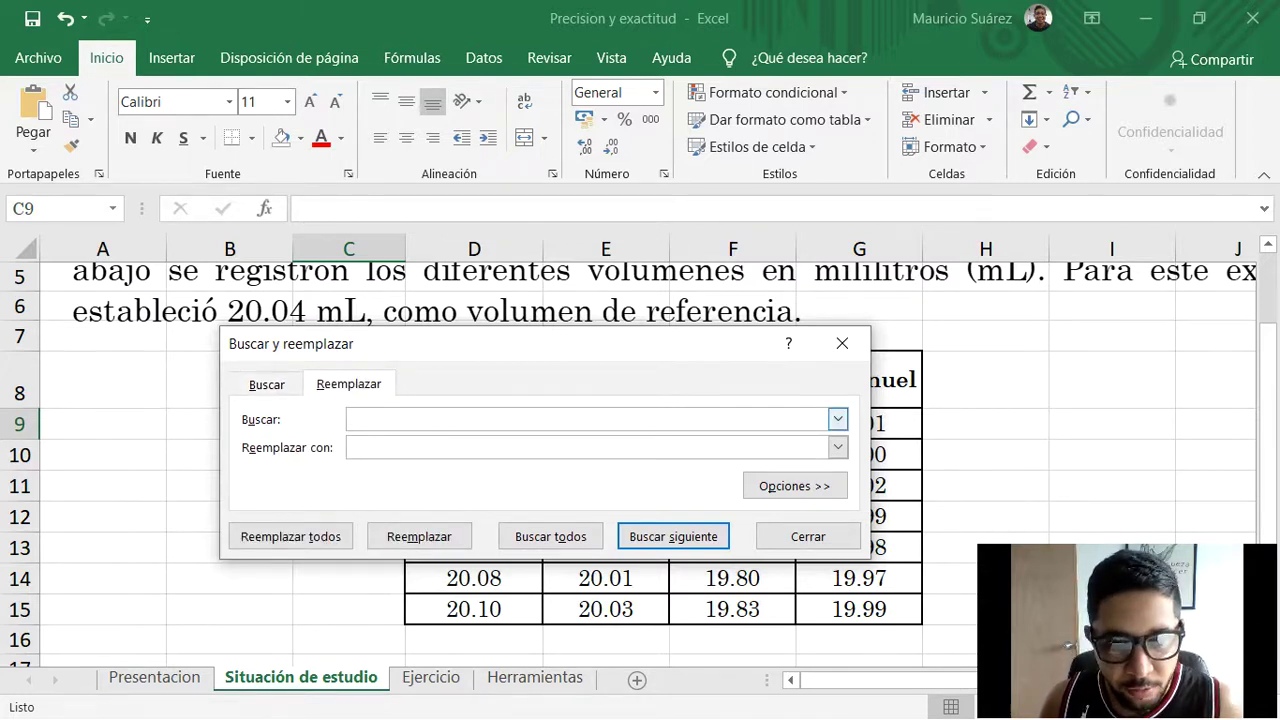
pyautogui.write('.')
pyautogui.press('Tab')
pyautogui.write(',')
pyautogui.click(290, 537)
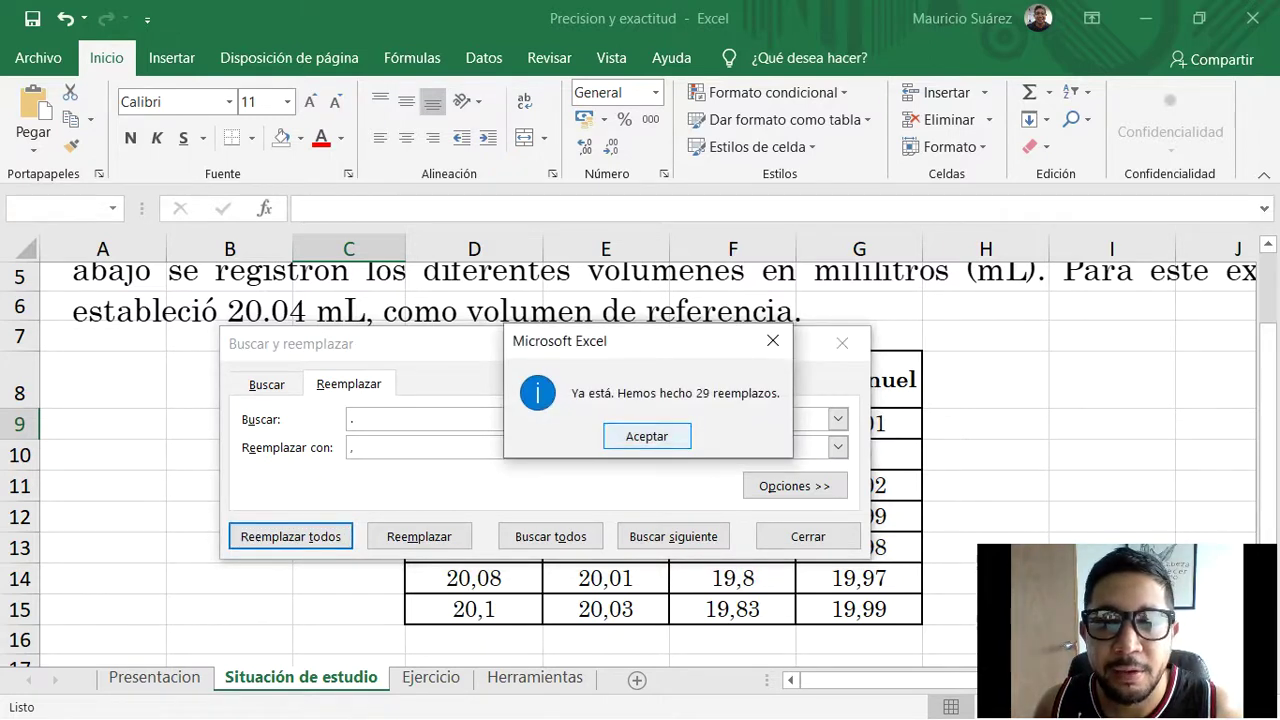
pyautogui.press('Return')
pyautogui.press('Escape')
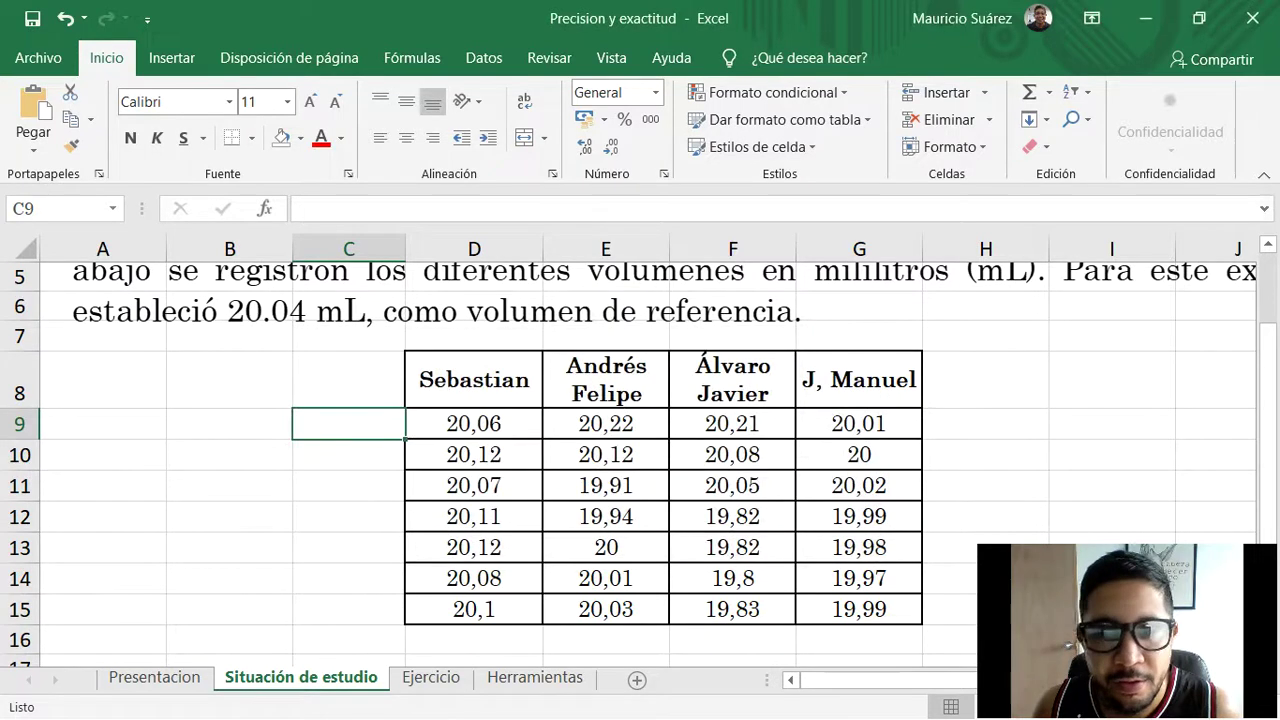
# Select the volume data in D9:G15 on Situación de estudio, and return to the Ejercicio sheet
pyautogui.click(474, 424)
pyautogui.moveTo(474, 424); pyautogui.dragTo(859, 609)
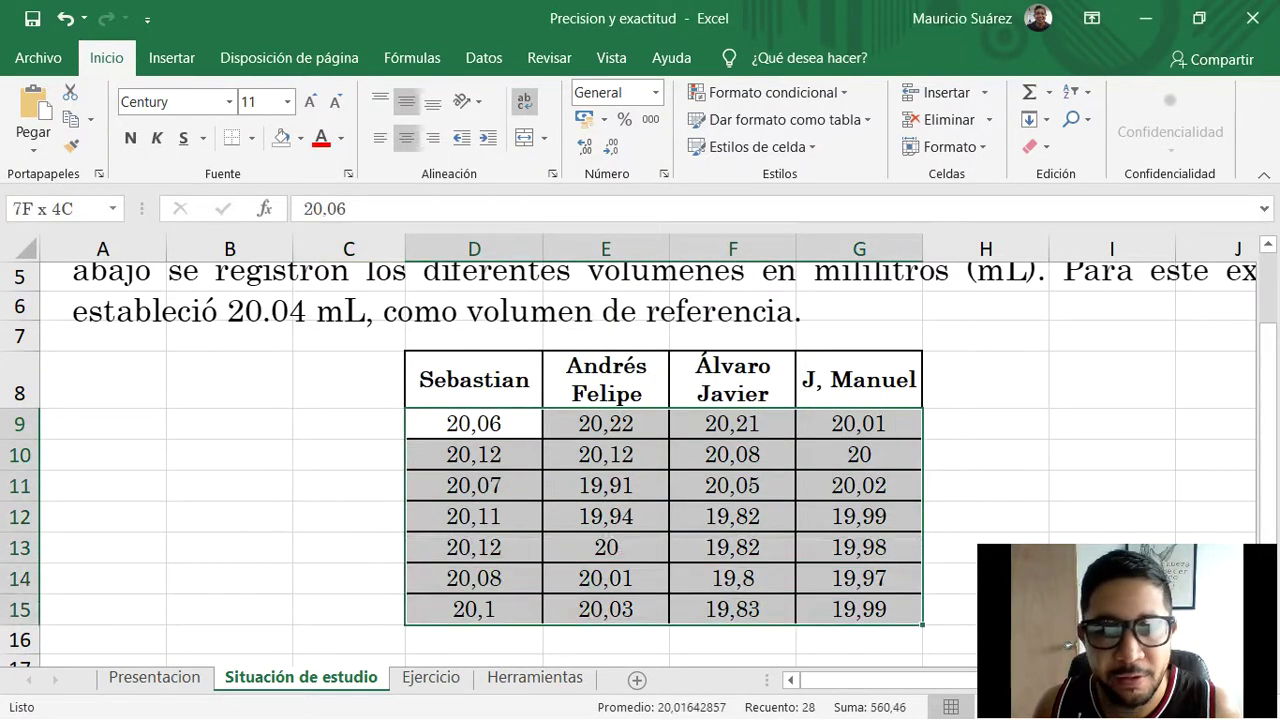
pyautogui.click(430, 678)
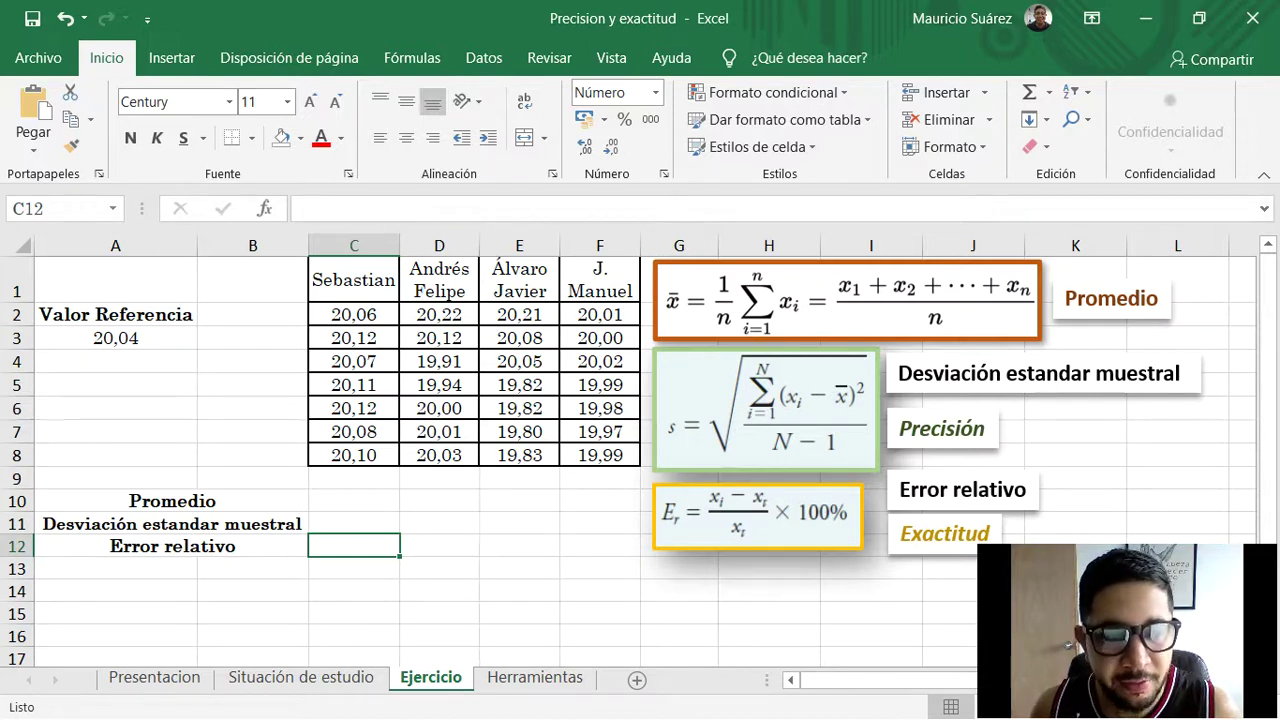
# Review the Promedio, Desviación estandar muestral and Error relativo rows and the empty result cells beside them
pyautogui.click(172, 501)
pyautogui.click(172, 524)
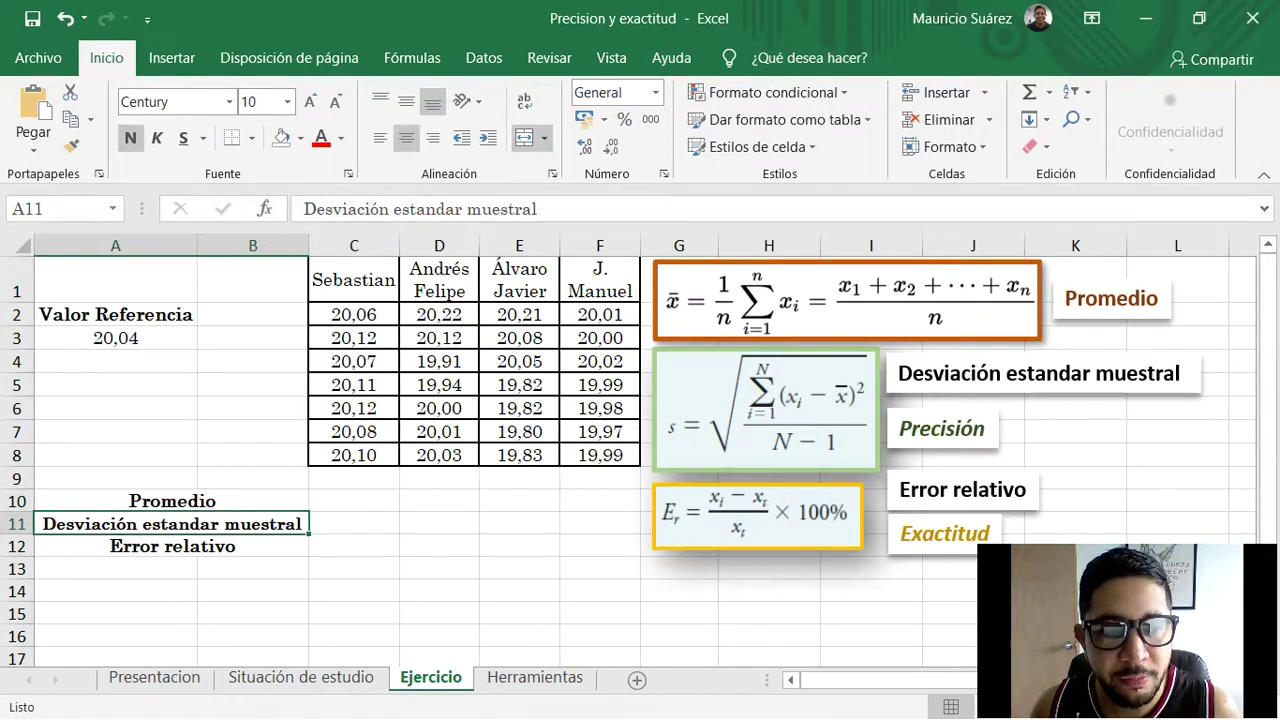
pyautogui.click(172, 546)
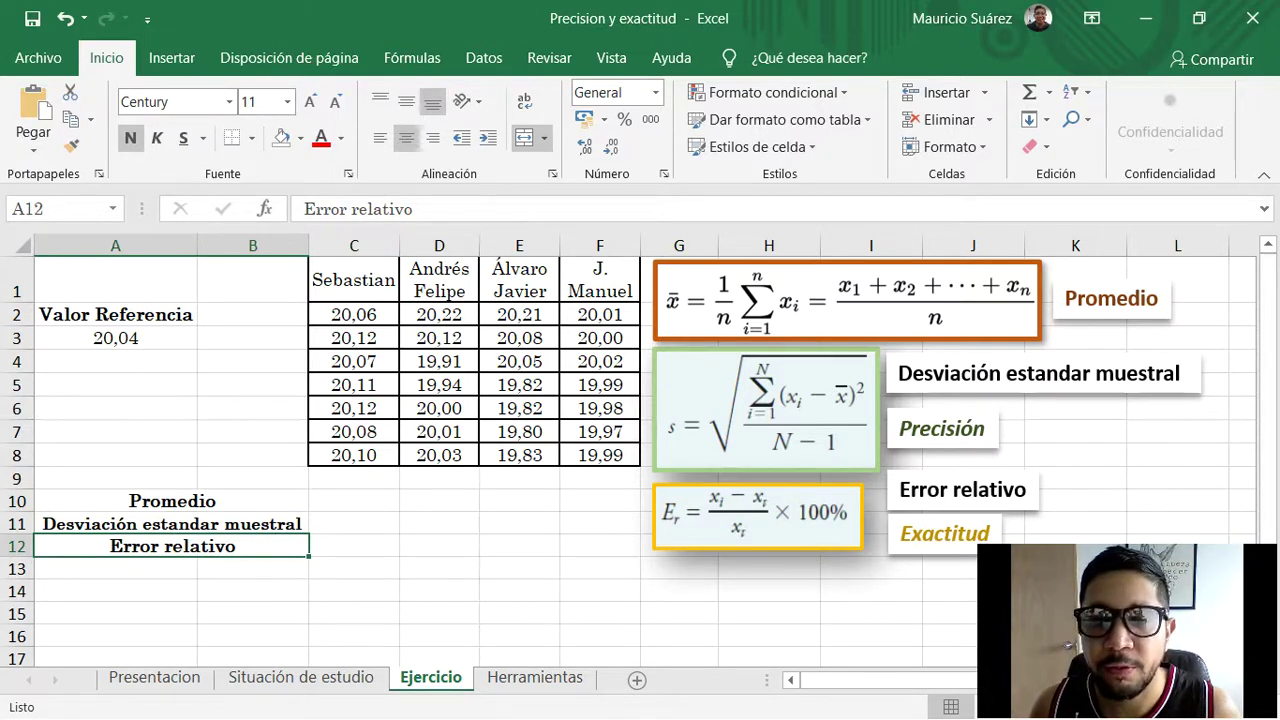
pyautogui.click(439, 569)
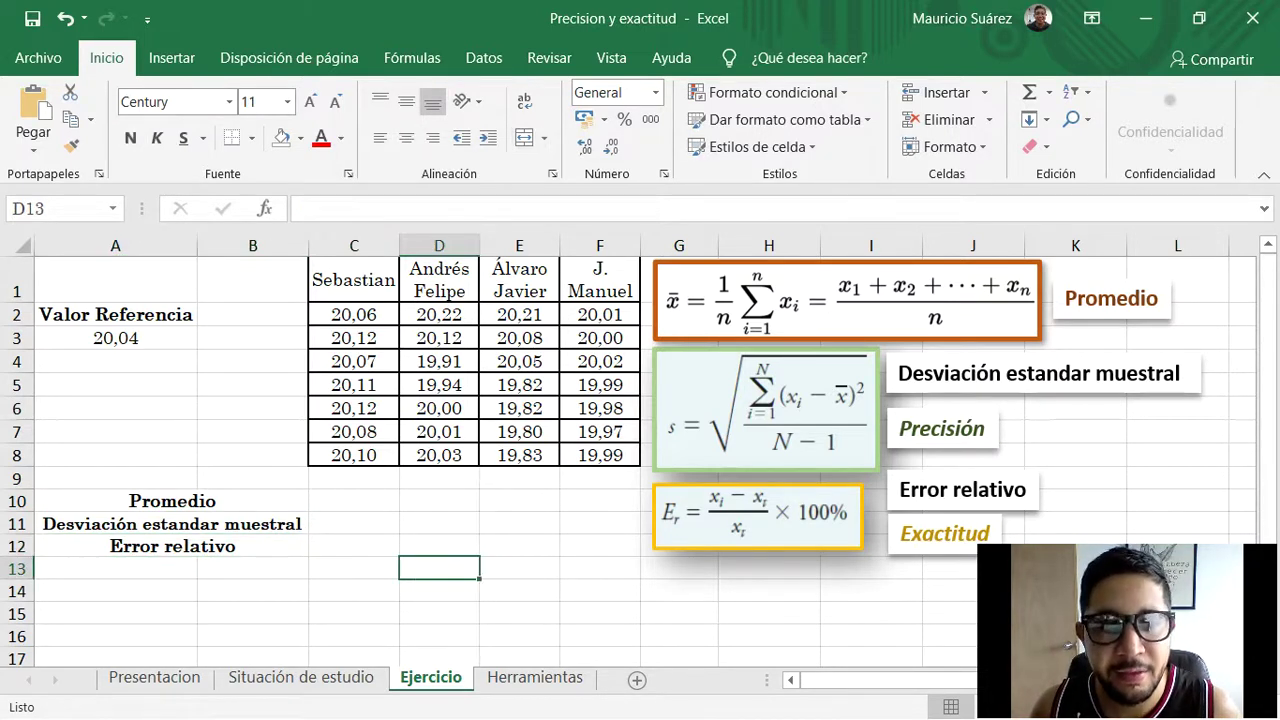
pyautogui.click(354, 501)
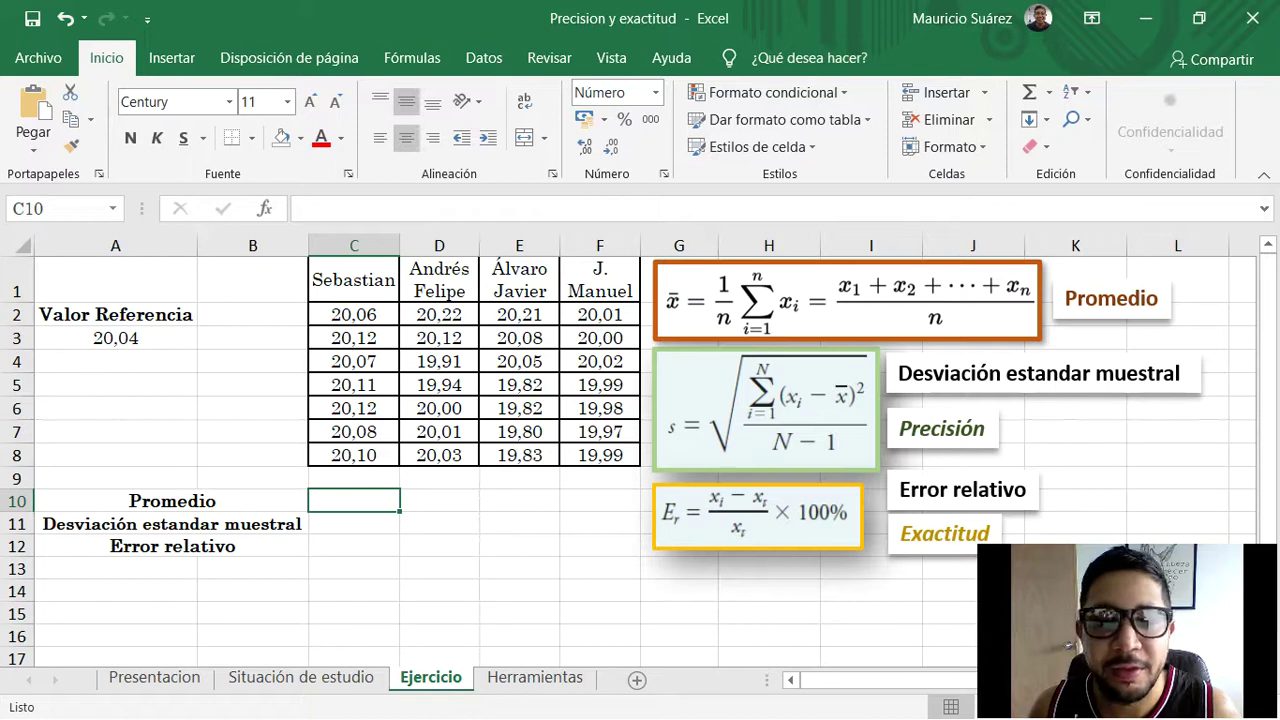
pyautogui.click(439, 546)
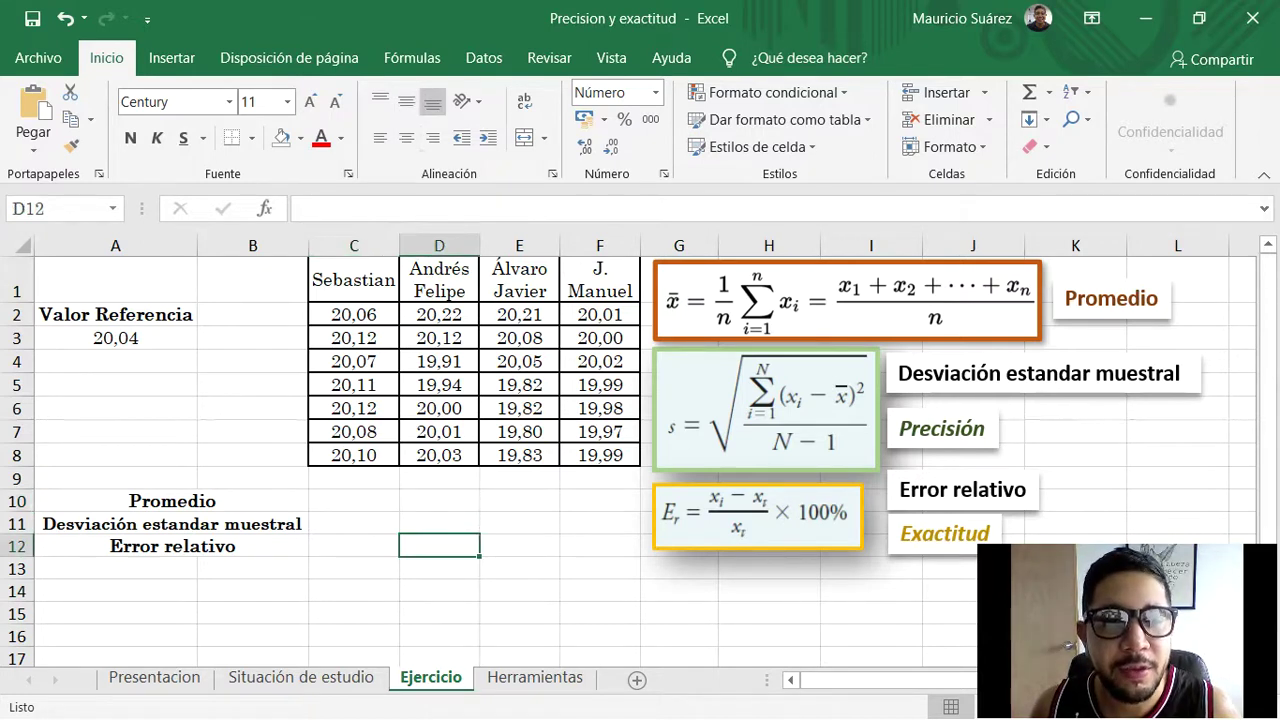
pyautogui.click(354, 501)
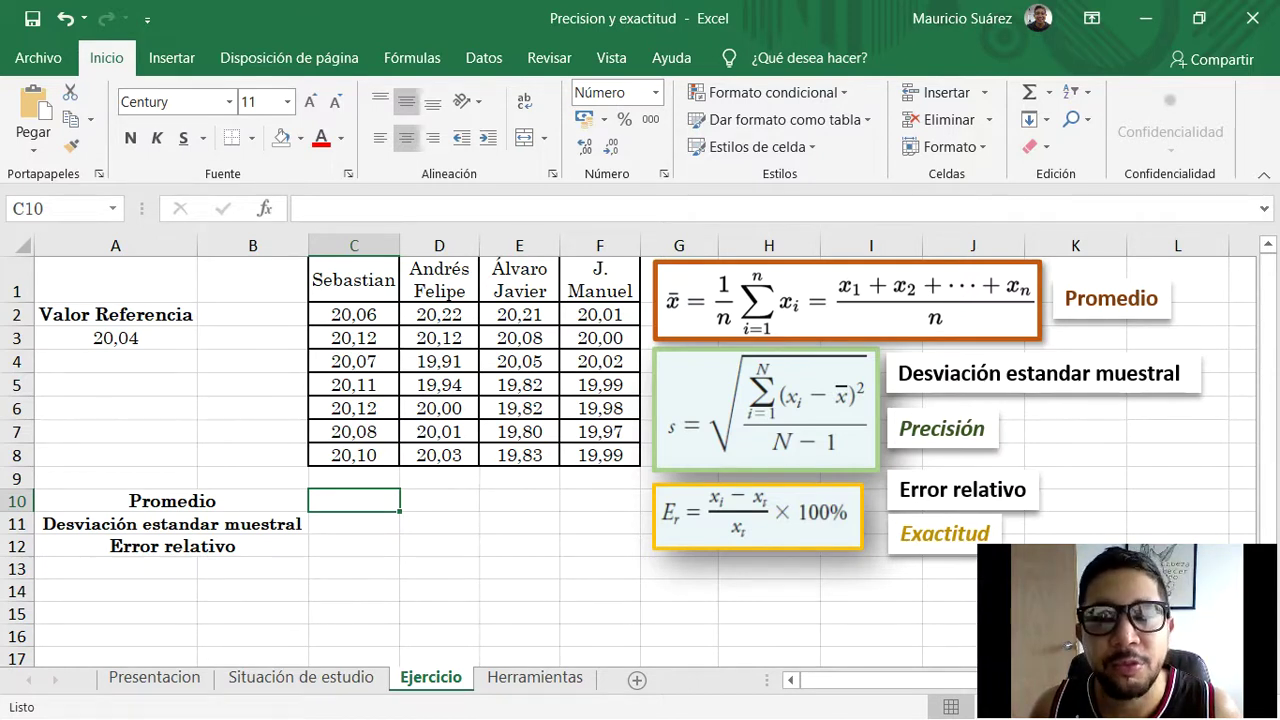
pyautogui.click(439, 568)
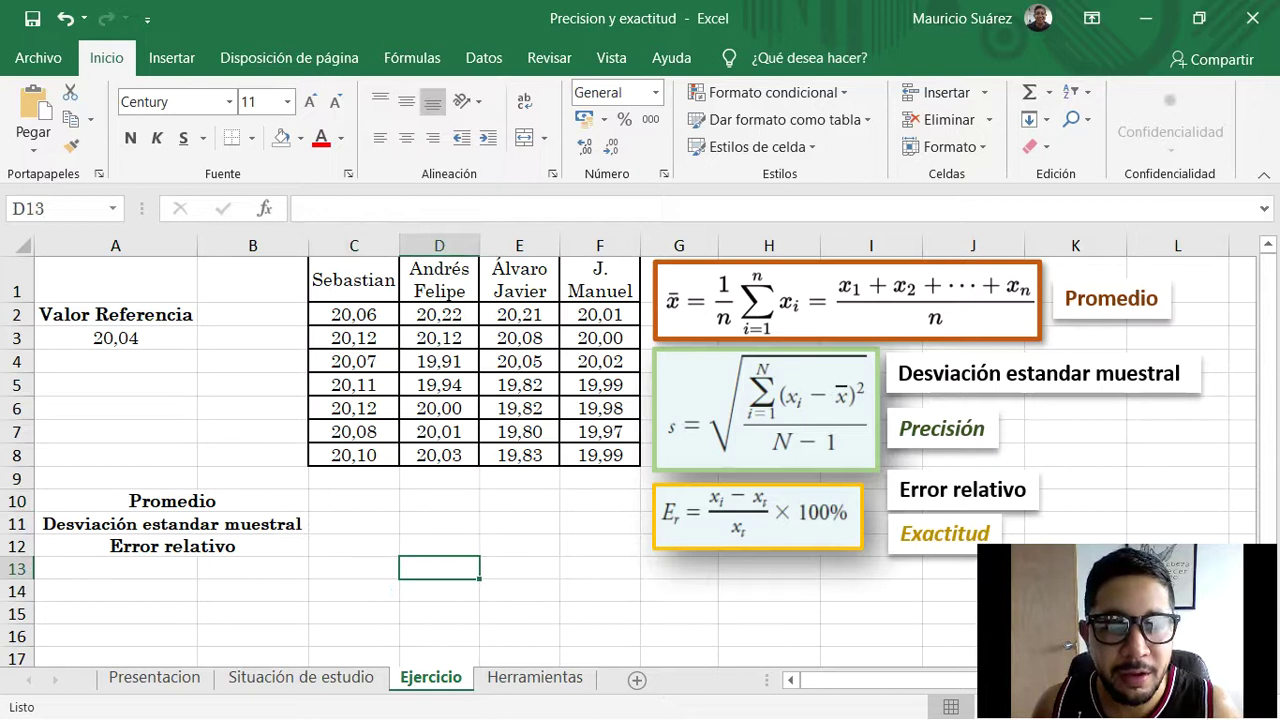
# Calculate the average of the first student's volumes in C10 with the formula =PROMEDIO(C2:C8)
pyautogui.click(354, 501)
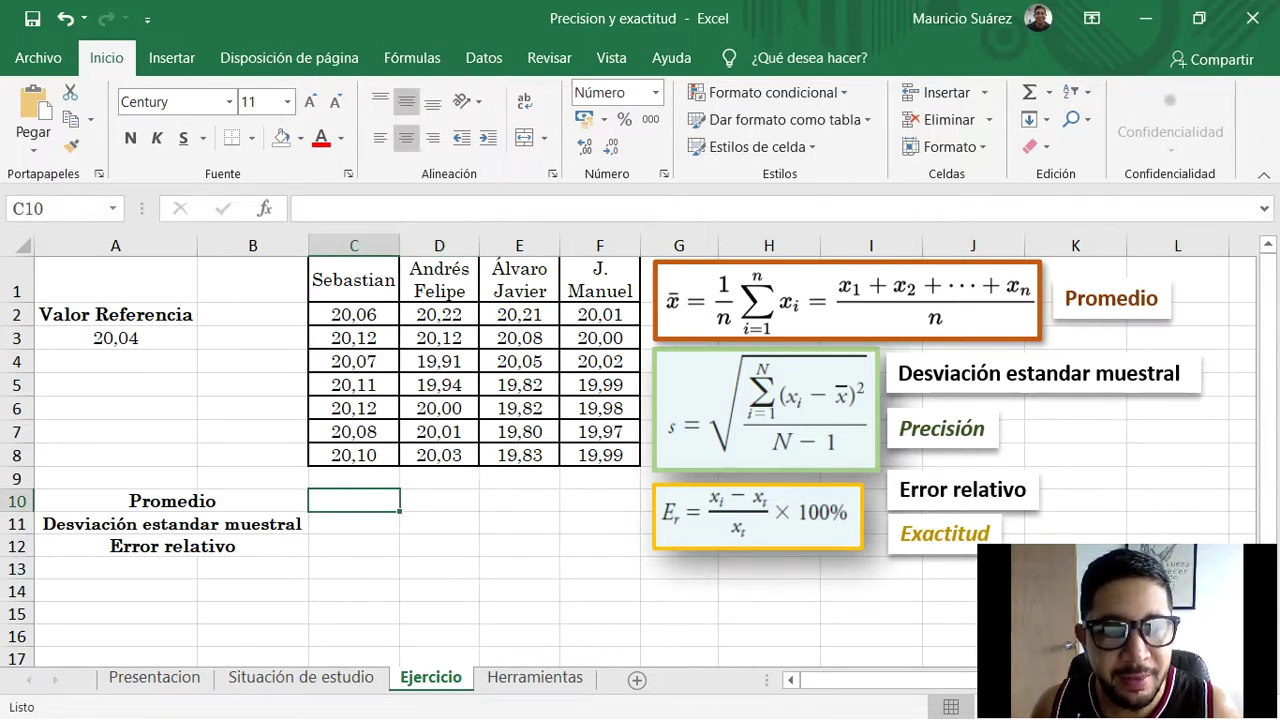
pyautogui.click(172, 501)
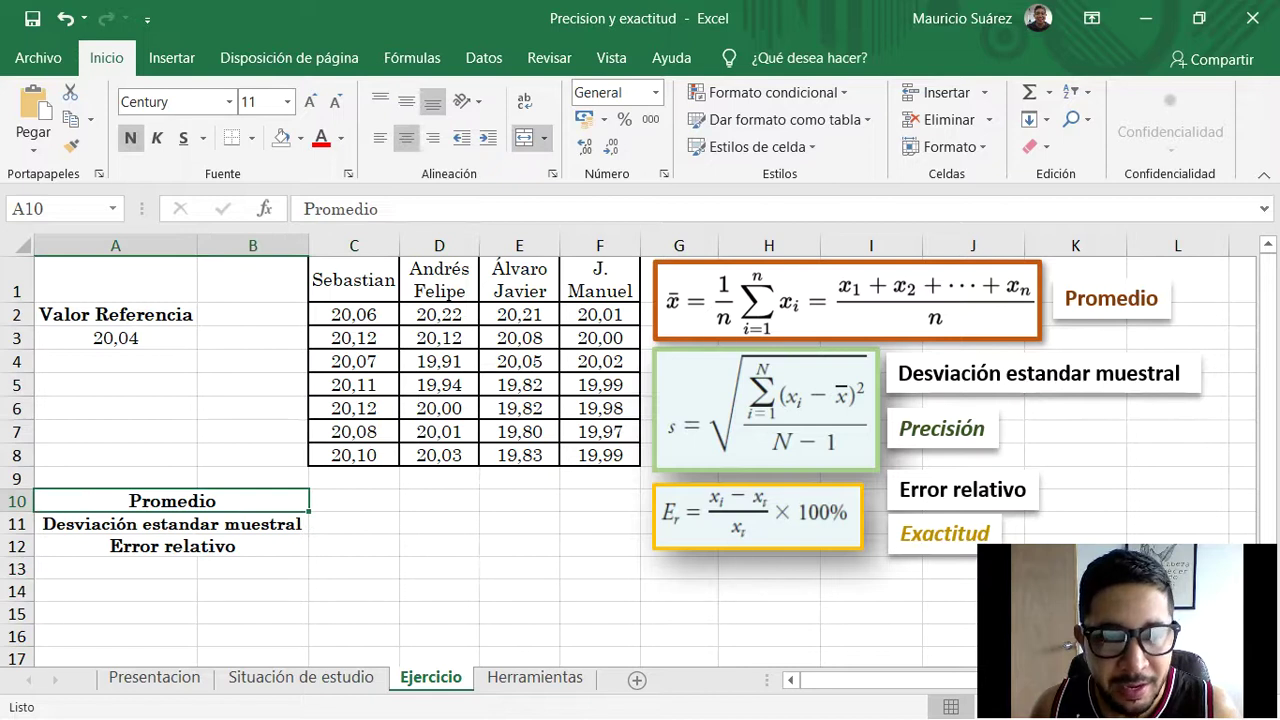
pyautogui.click(354, 501)
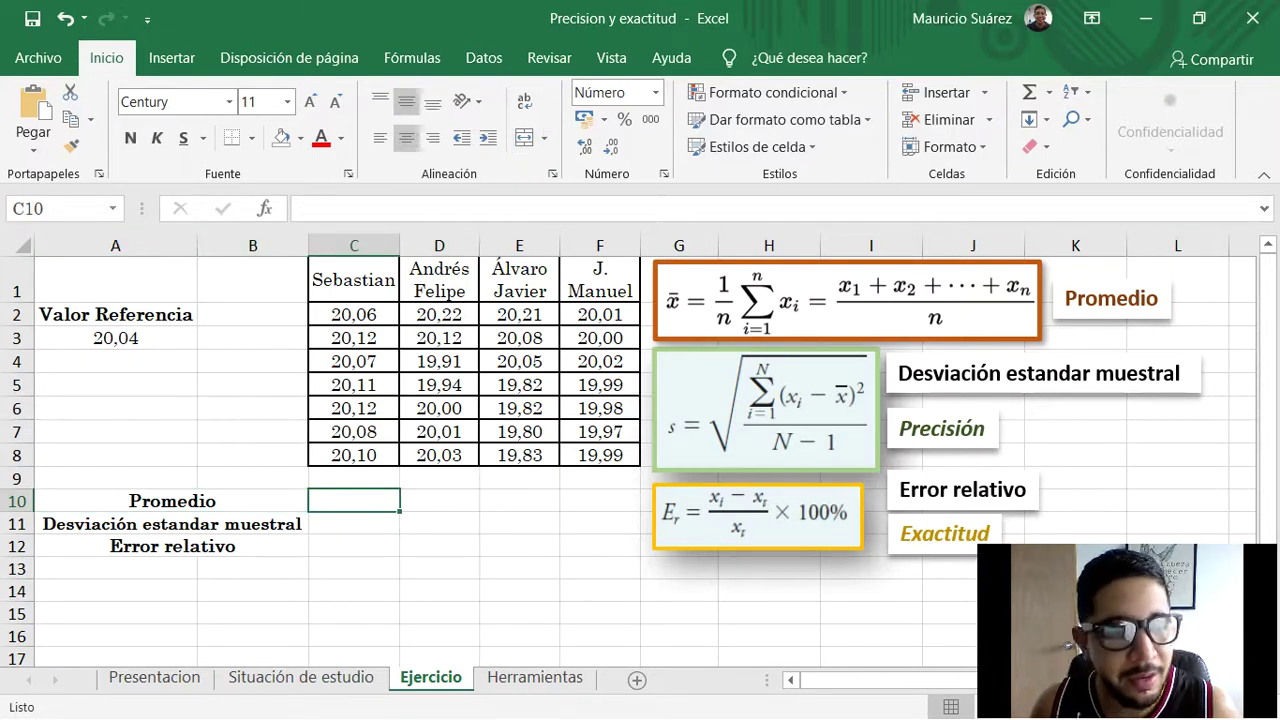
pyautogui.write('=')
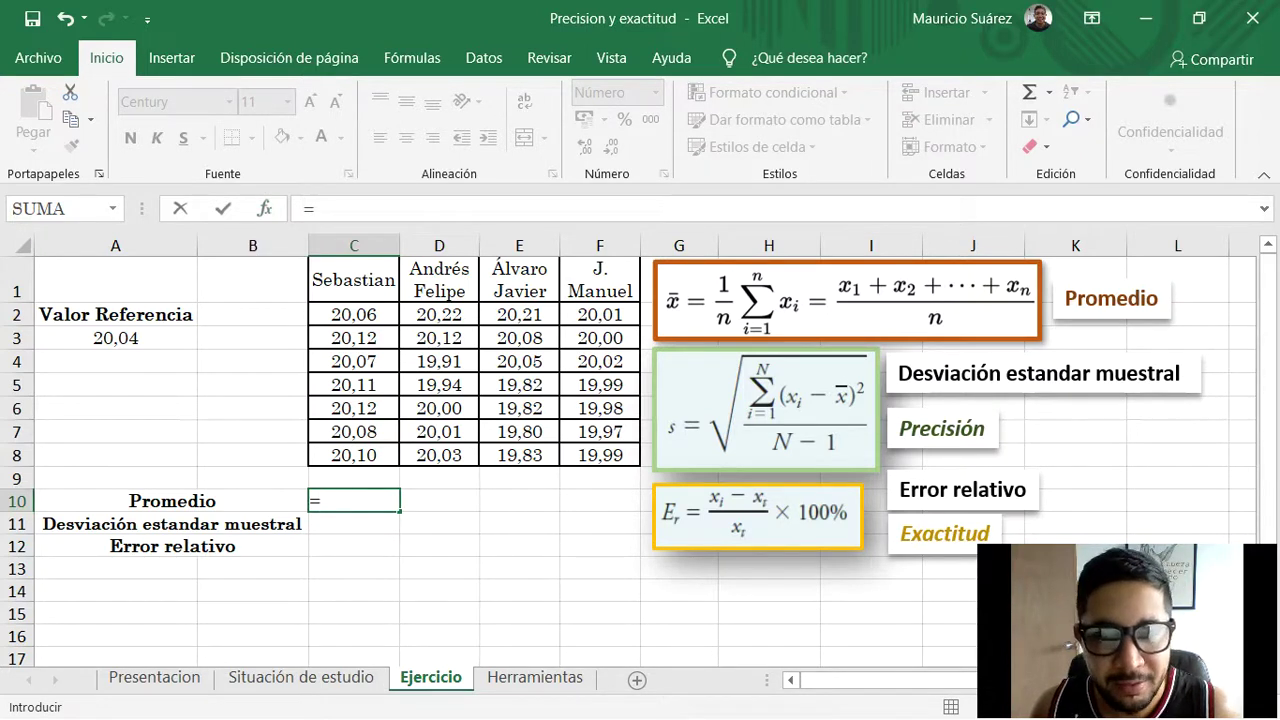
pyautogui.write('pr')
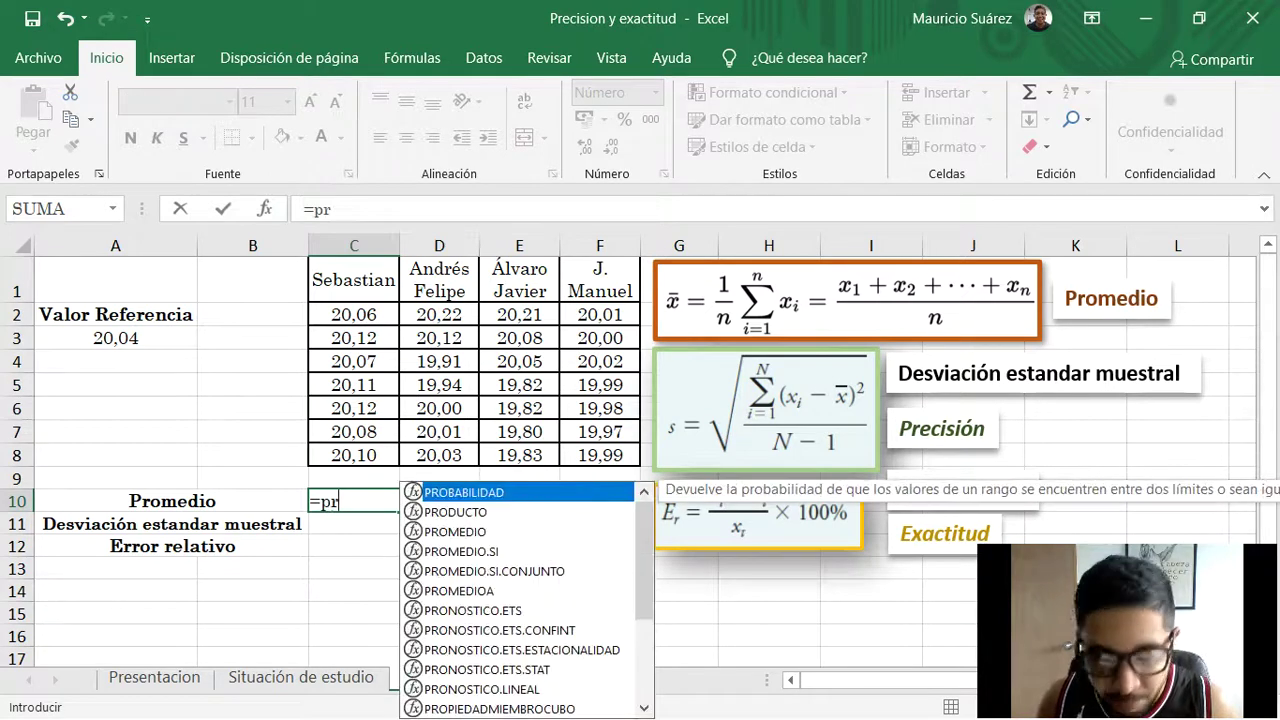
pyautogui.write('omedio')
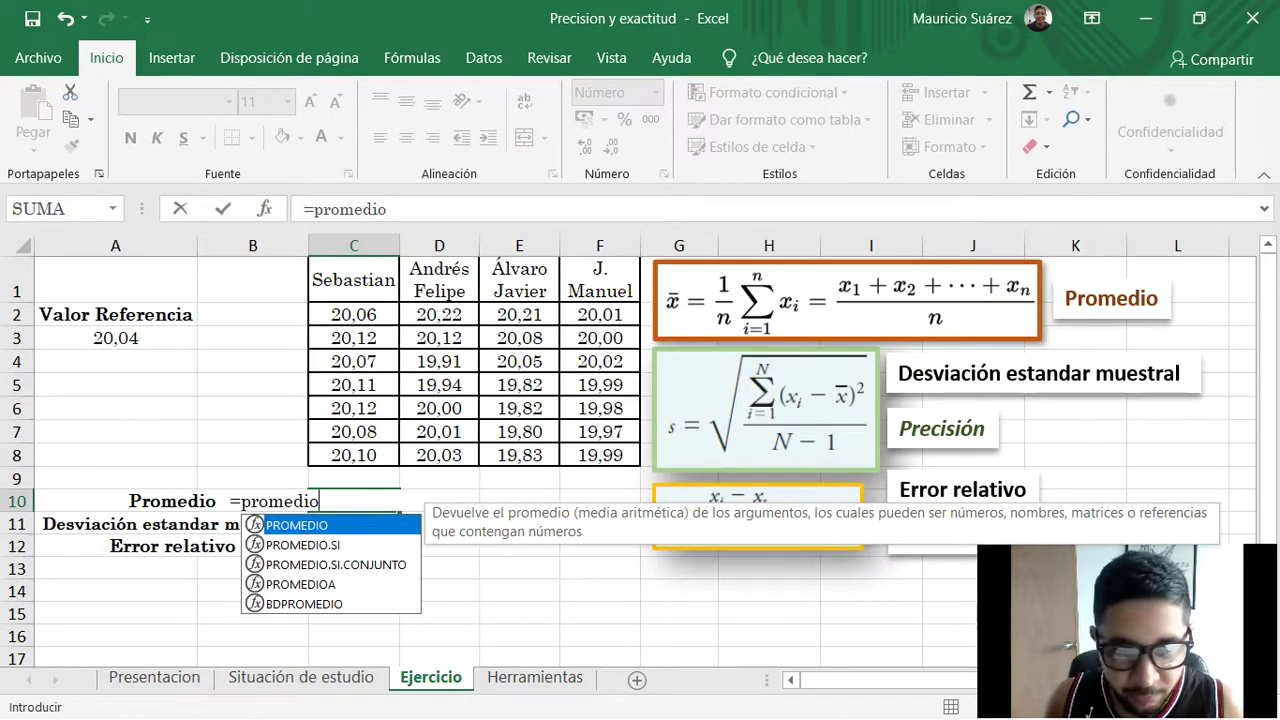
pyautogui.write('(')
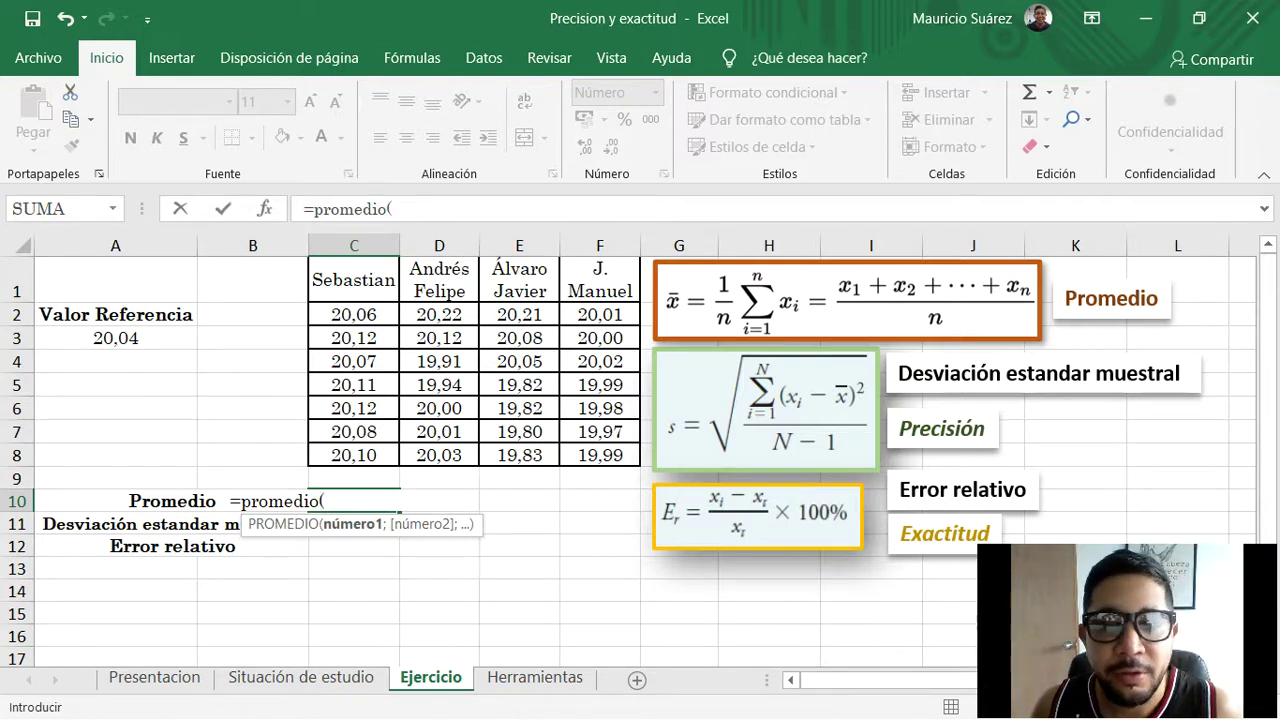
pyautogui.click(354, 315)
pyautogui.moveTo(354, 315); pyautogui.dragTo(385, 458)
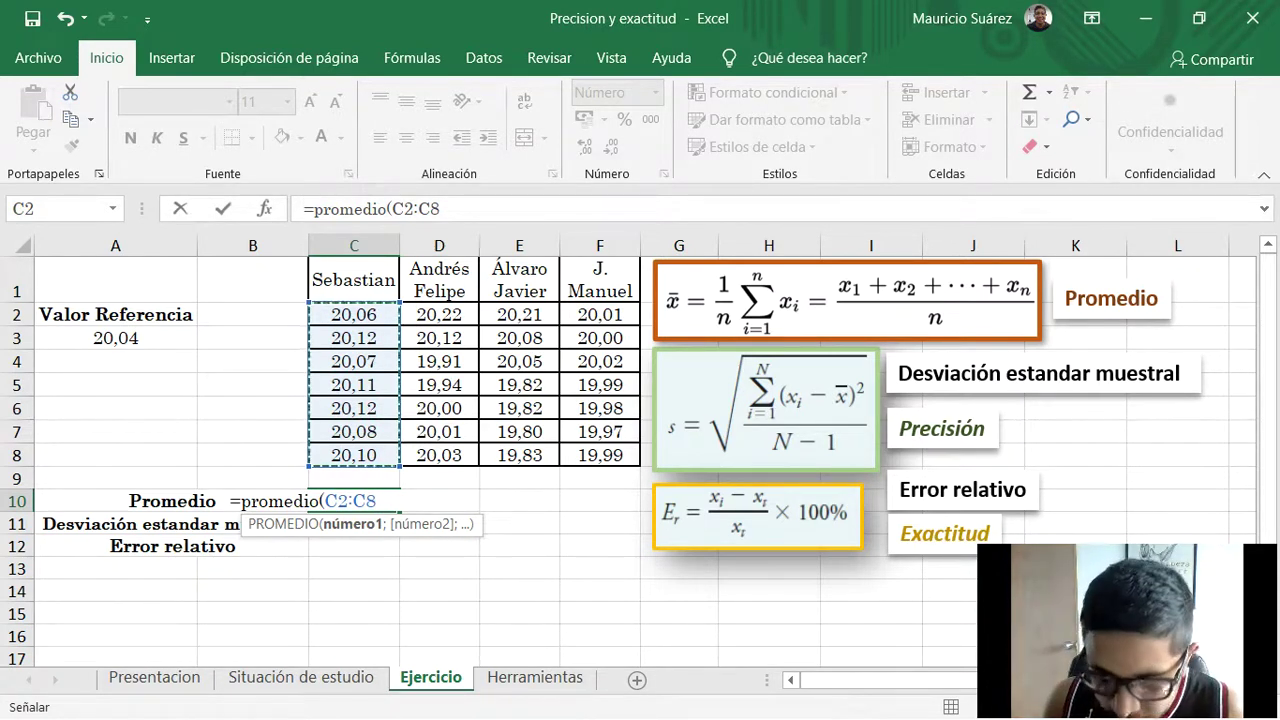
pyautogui.write(')')
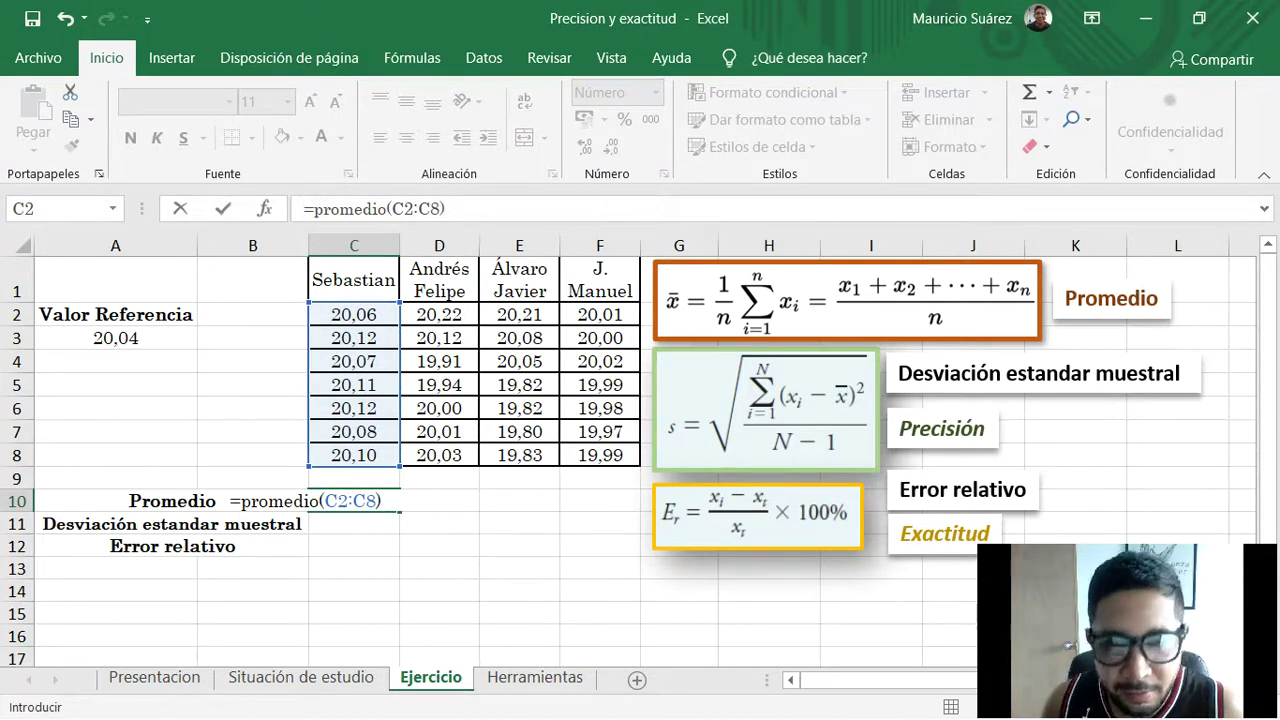
pyautogui.press('Return')
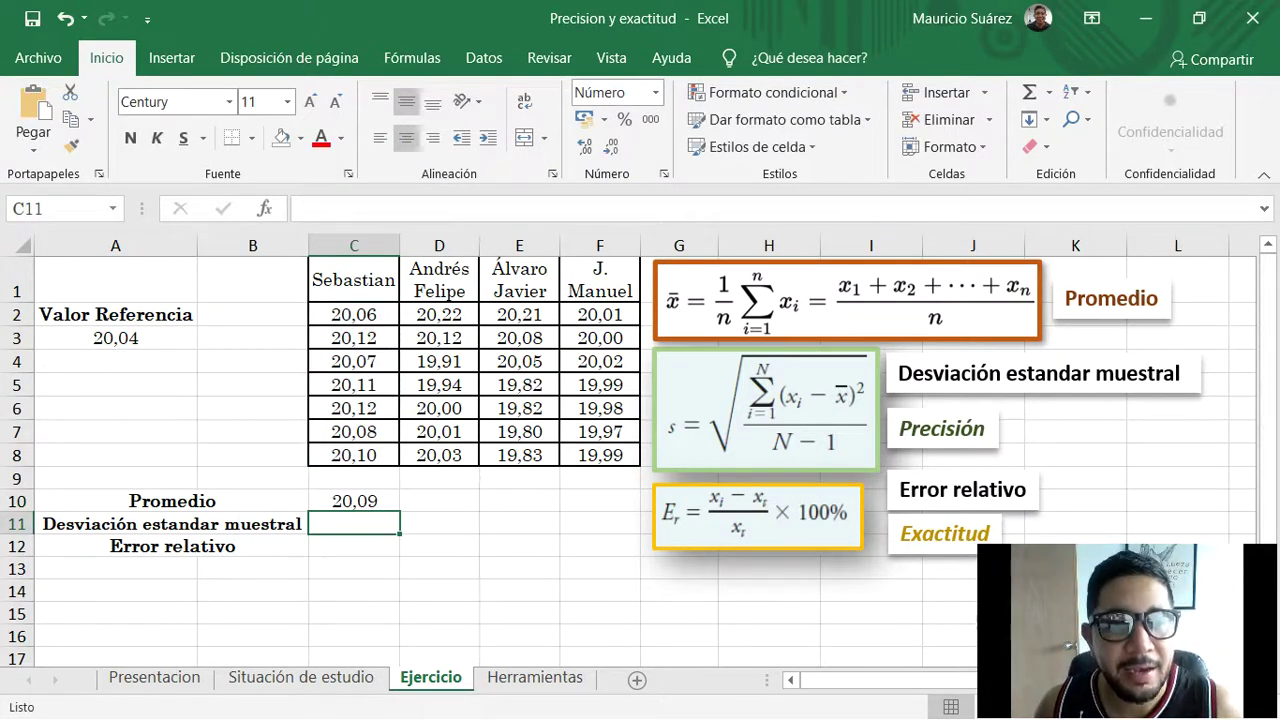
# Copy the PROMEDIO formula from C10 across to D10:F10
pyautogui.click(354, 501)
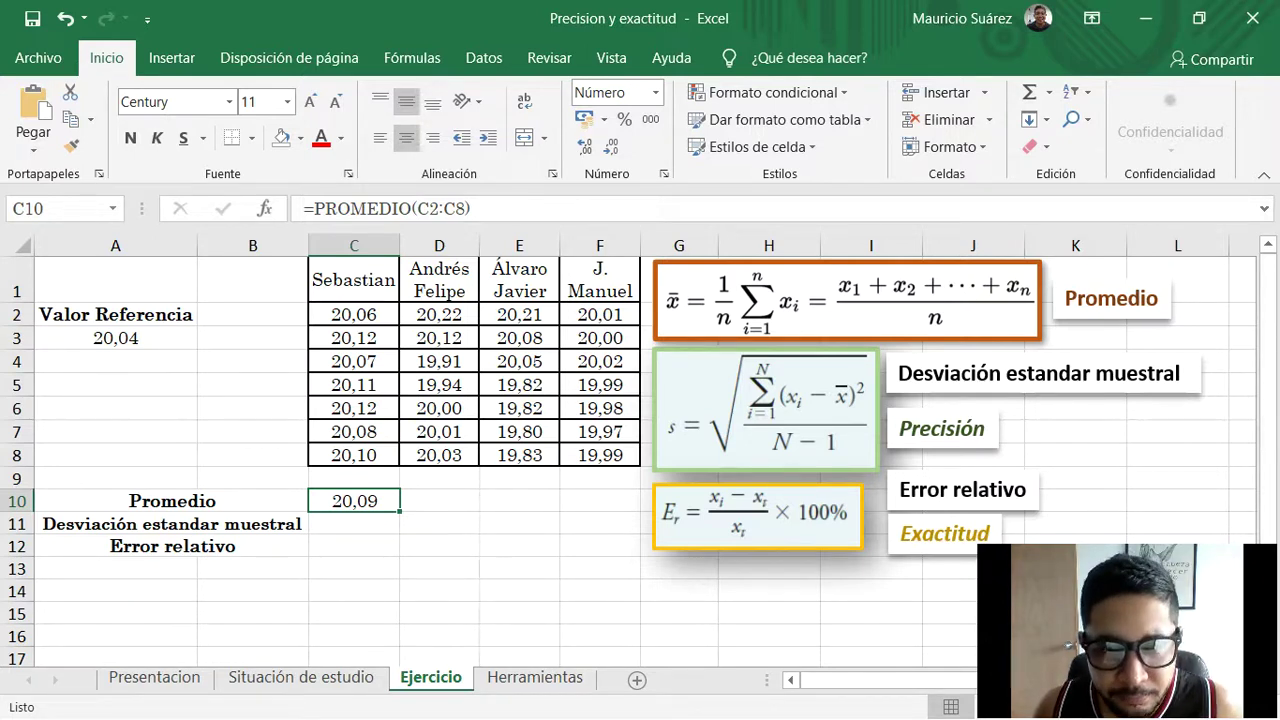
pyautogui.moveTo(400, 512); pyautogui.dragTo(632, 507)
pyautogui.click(520, 546)
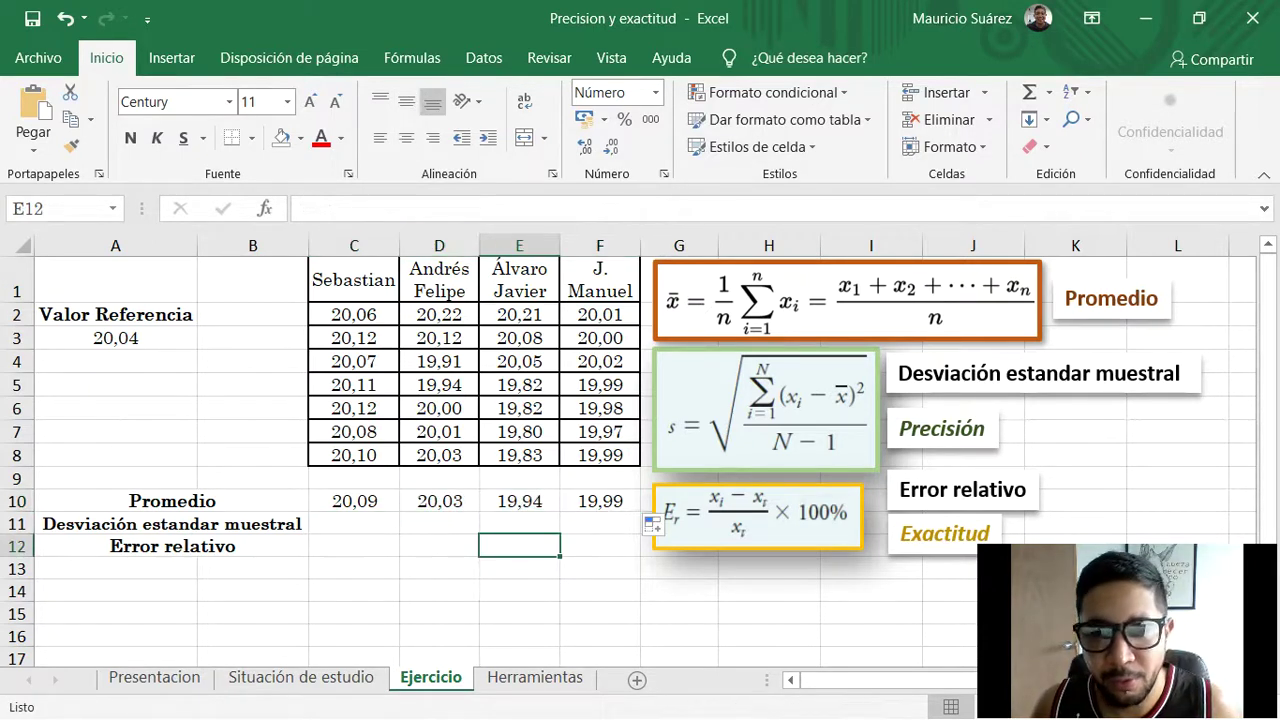
# Clear the copied averages from D10:F10, keeping the formula in C10
pyautogui.click(600, 501)
pyautogui.press('BackSpace')
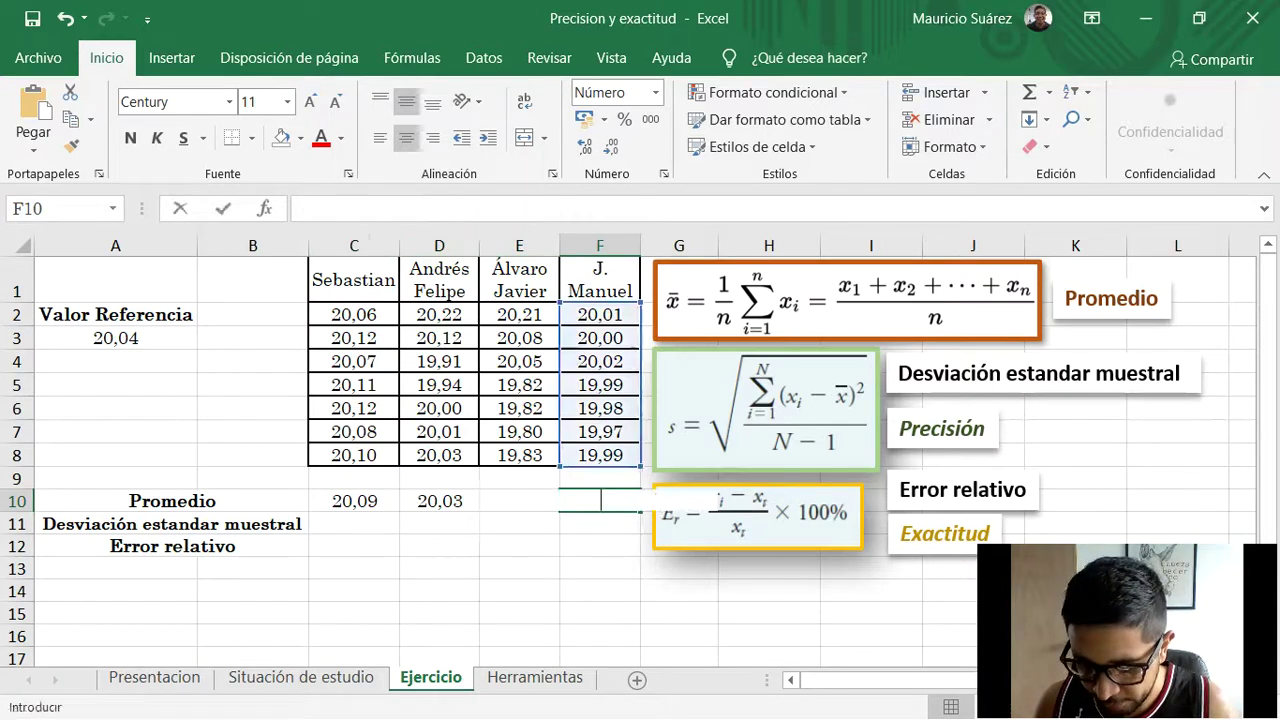
pyautogui.press('Left')
pyautogui.press('BackSpace')
pyautogui.press('Left')
pyautogui.press('BackSpace')
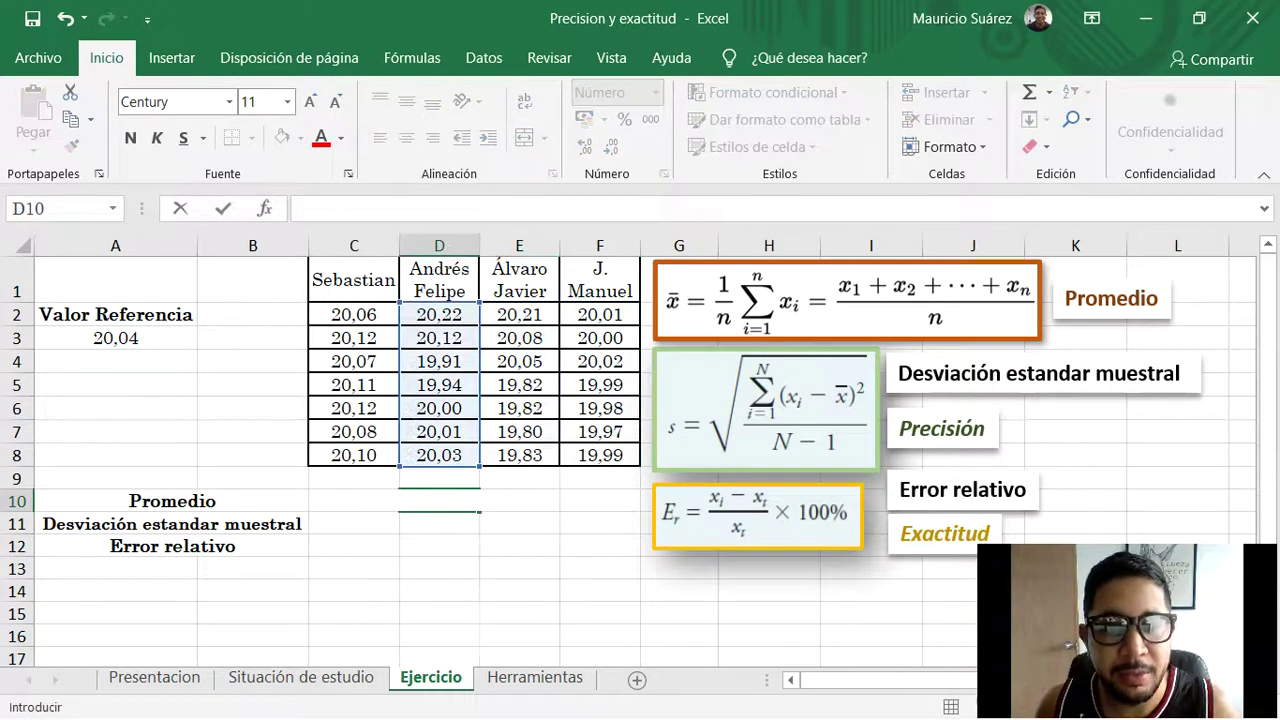
pyautogui.moveTo(520, 524); pyautogui.dragTo(520, 546)
# Fill the Promedio row for the other three students, D10:F10, from C10 and check the formula in D10
pyautogui.click(354, 501)
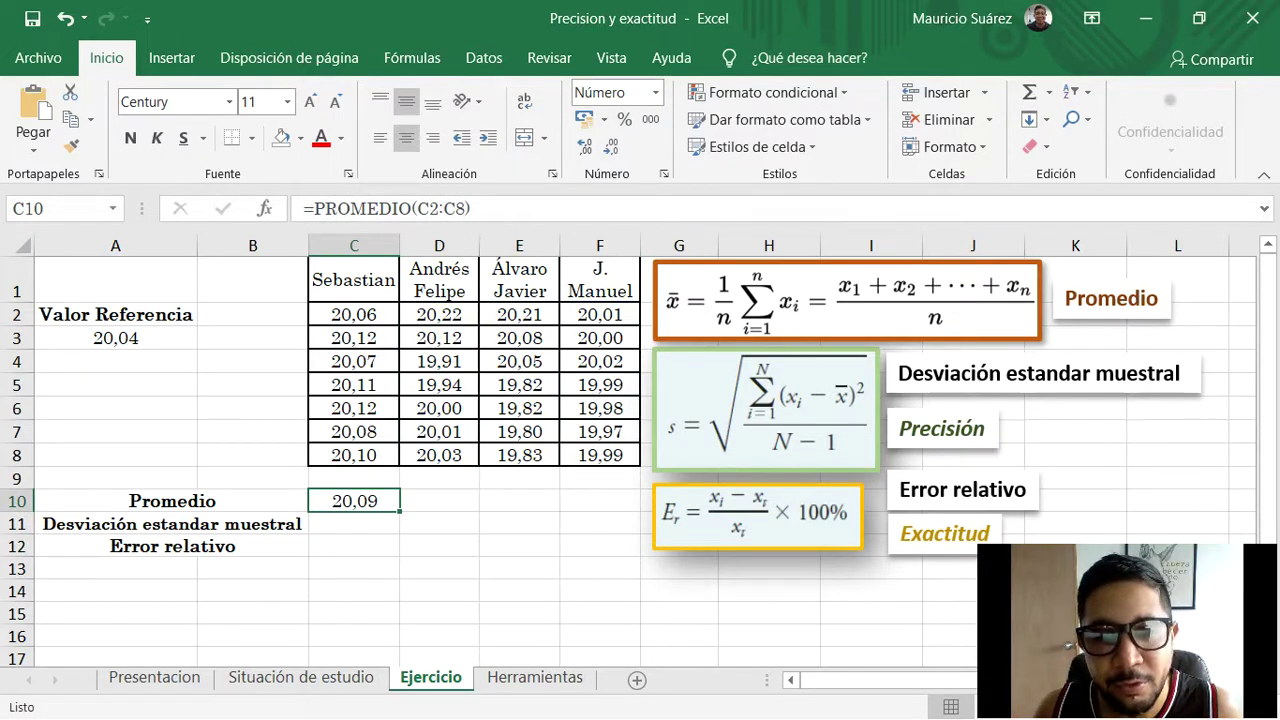
pyautogui.moveTo(400, 512); pyautogui.dragTo(640, 506)
pyautogui.click(519, 591)
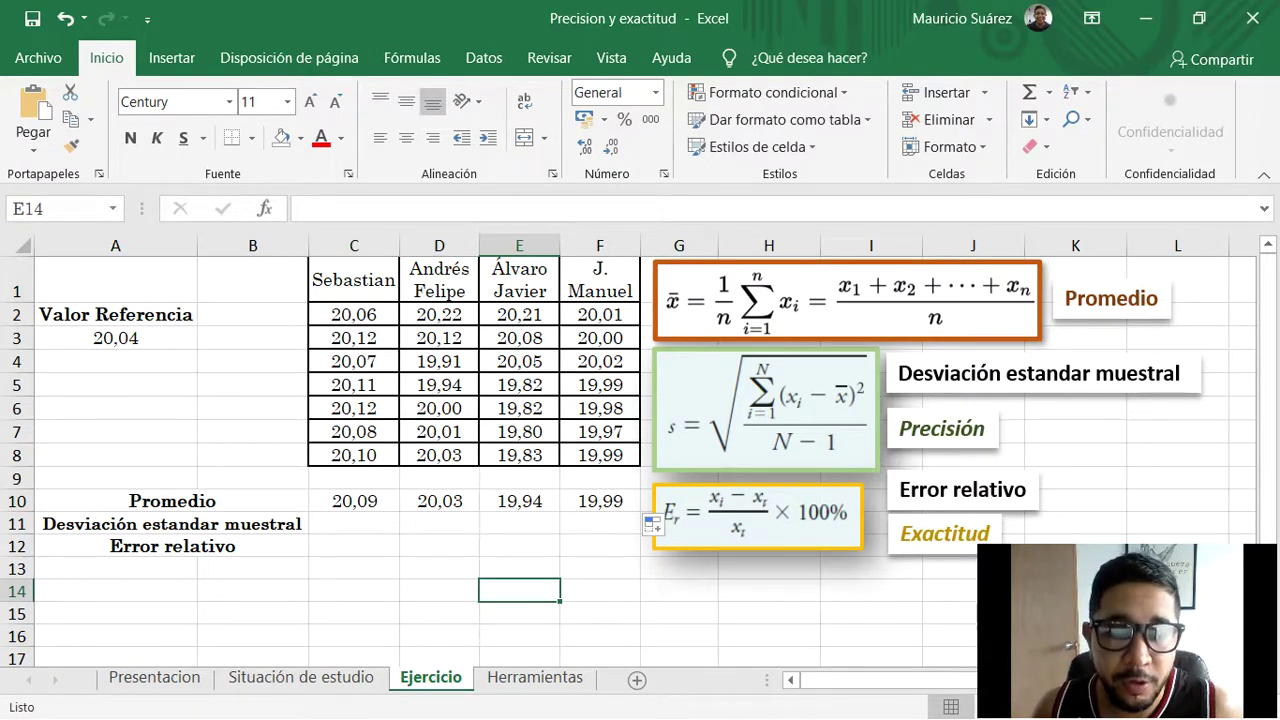
pyautogui.click(439, 501)
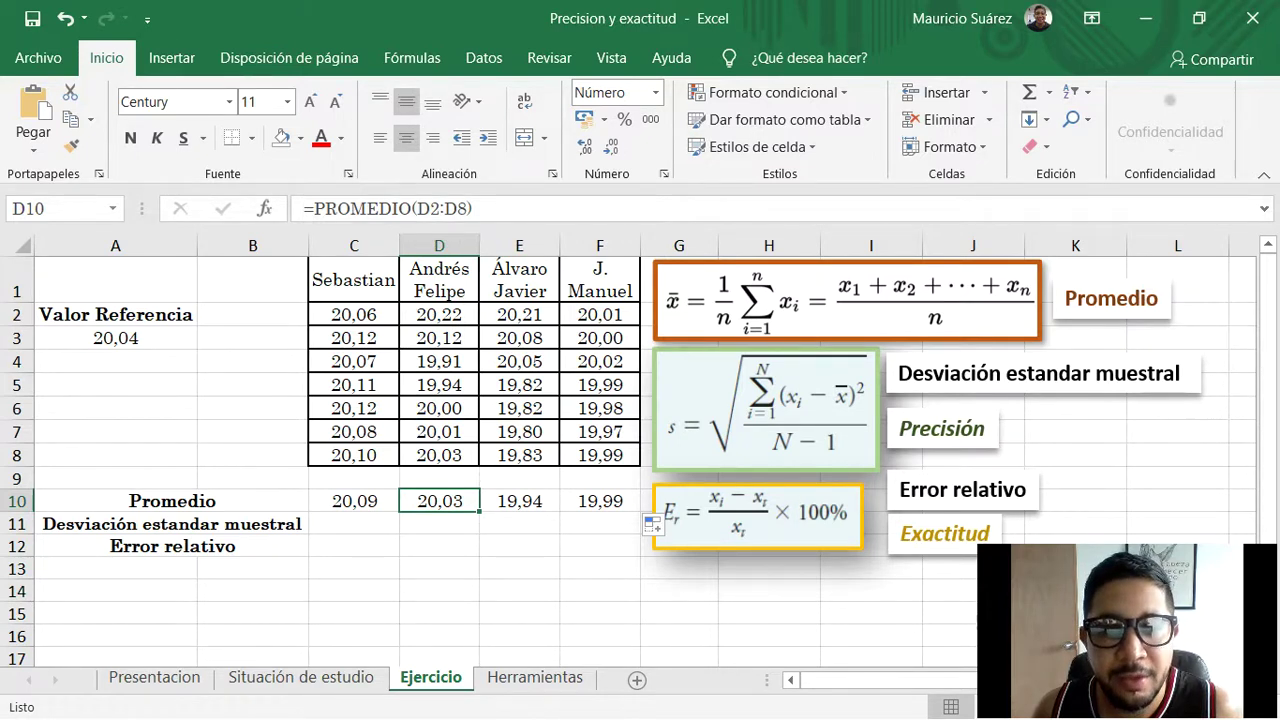
pyautogui.click(439, 568)
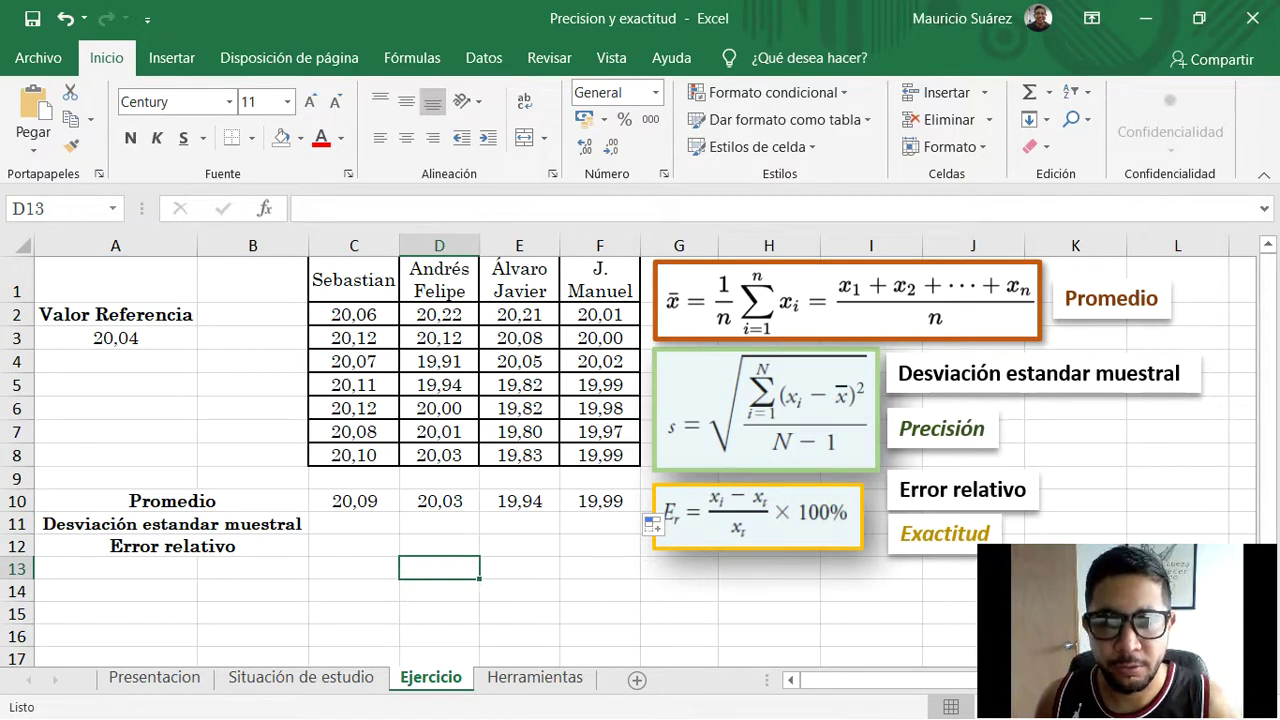
pyautogui.click(600, 613)
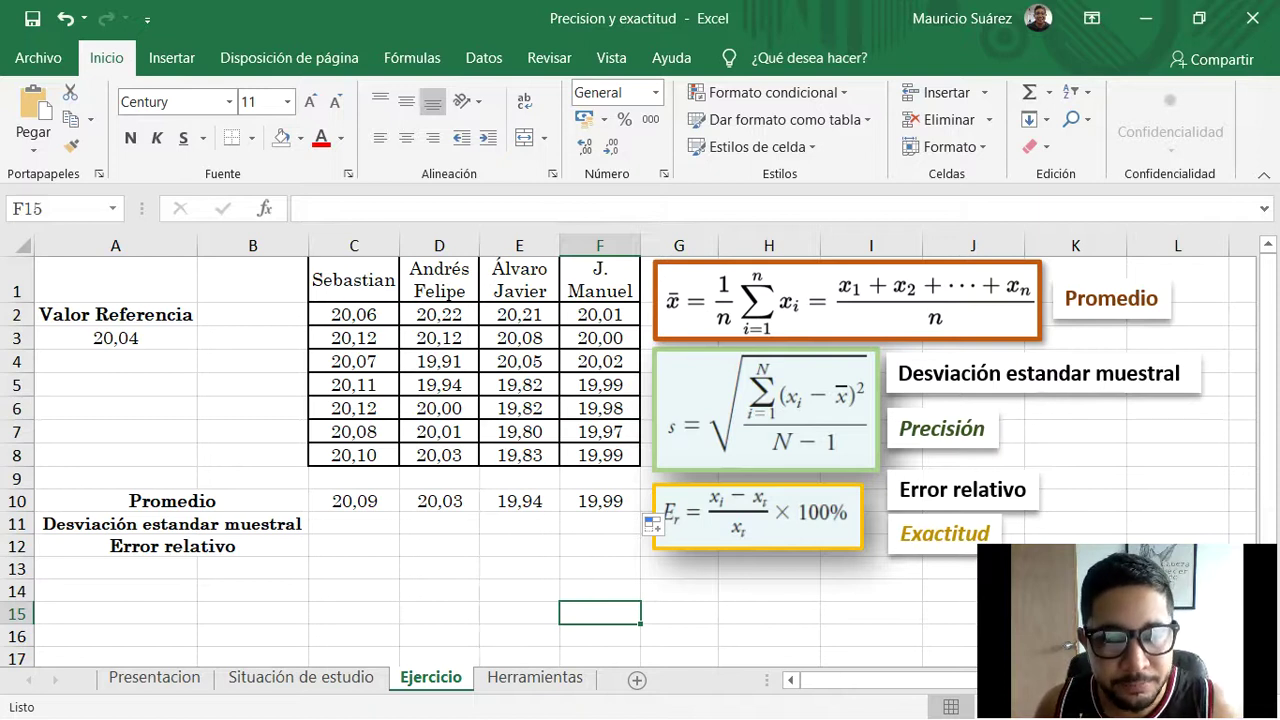
# Calculate the sample standard deviation of the first student's volumes in C11 with =DESVEST.M(C2:C8)
pyautogui.click(354, 524)
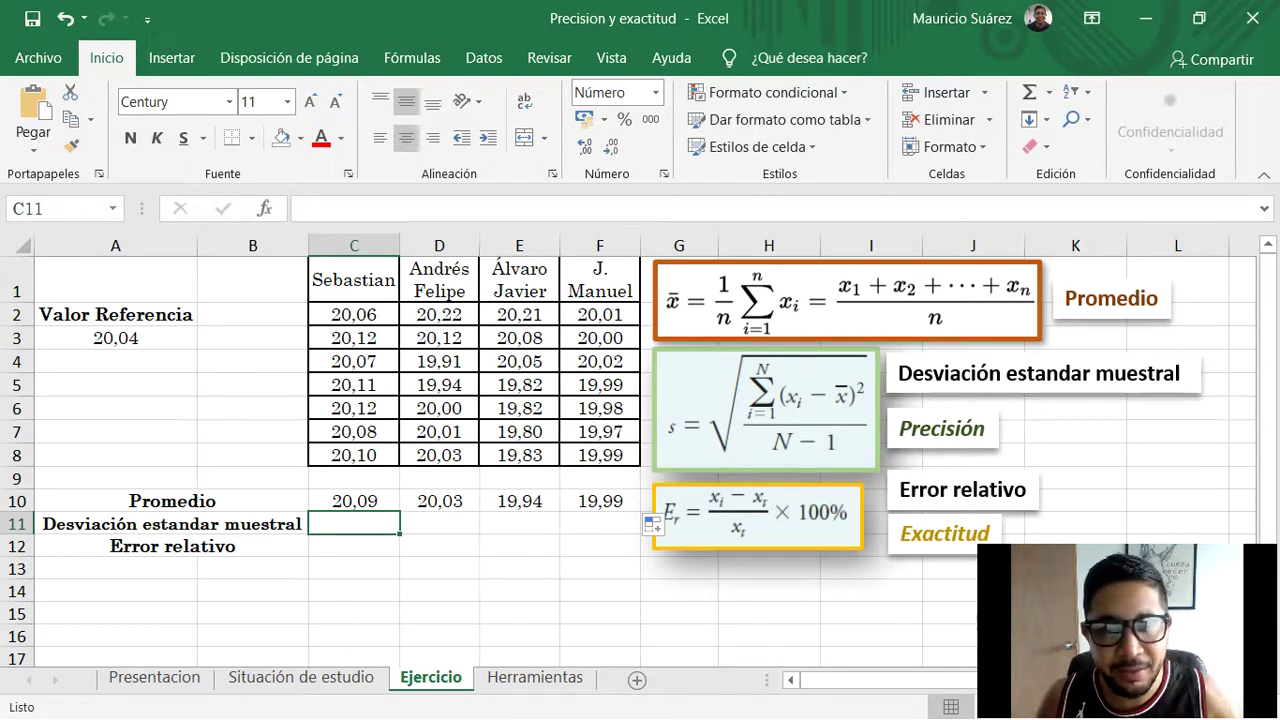
pyautogui.click(439, 569)
pyautogui.click(354, 524)
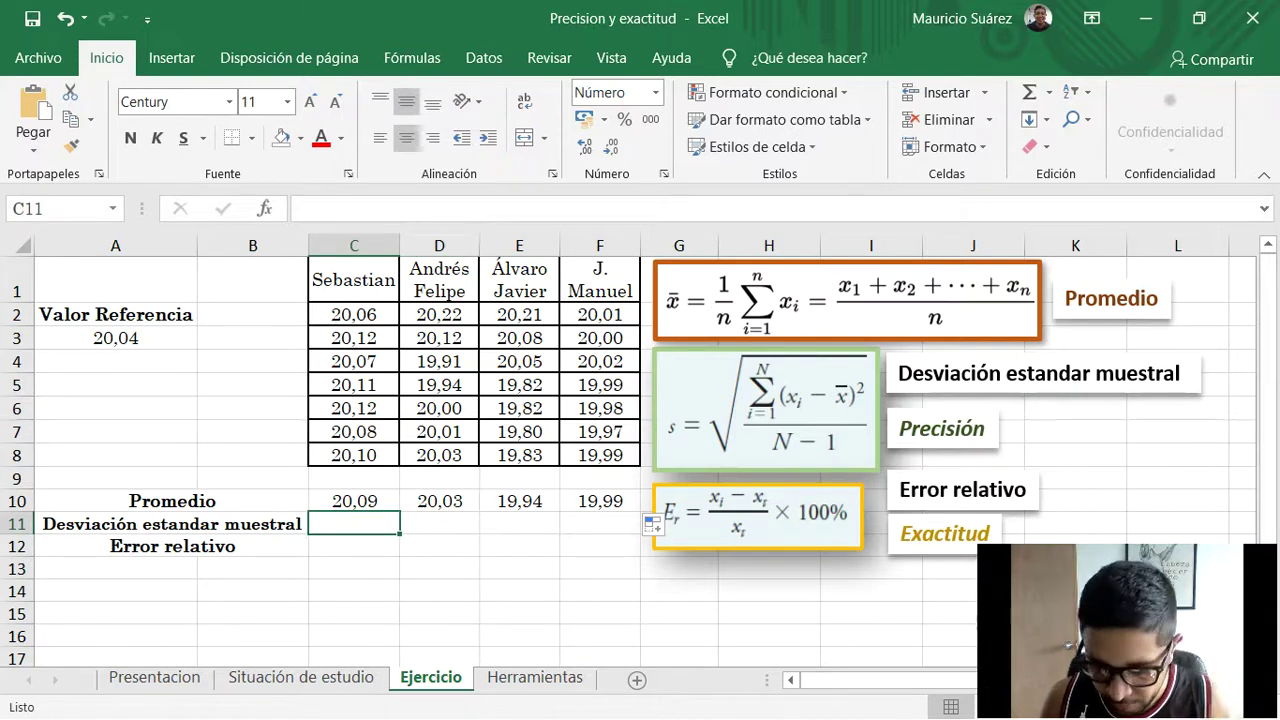
pyautogui.write('=')
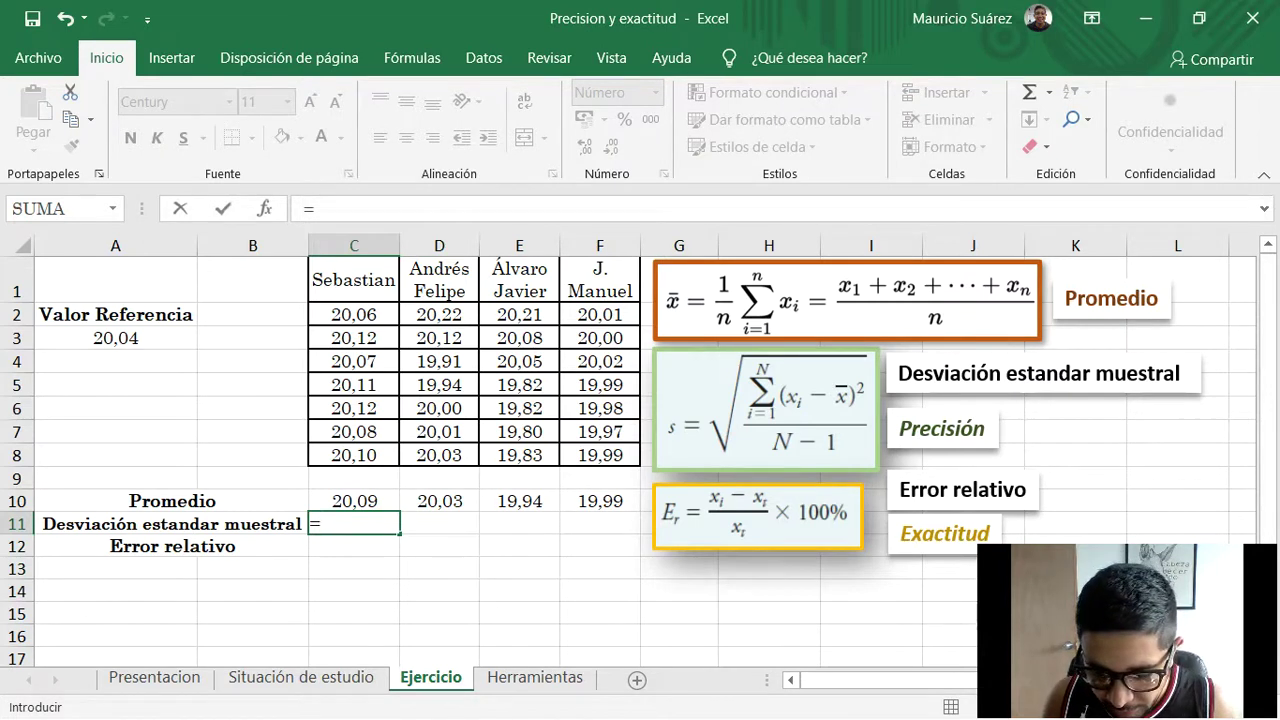
pyautogui.write('desv')
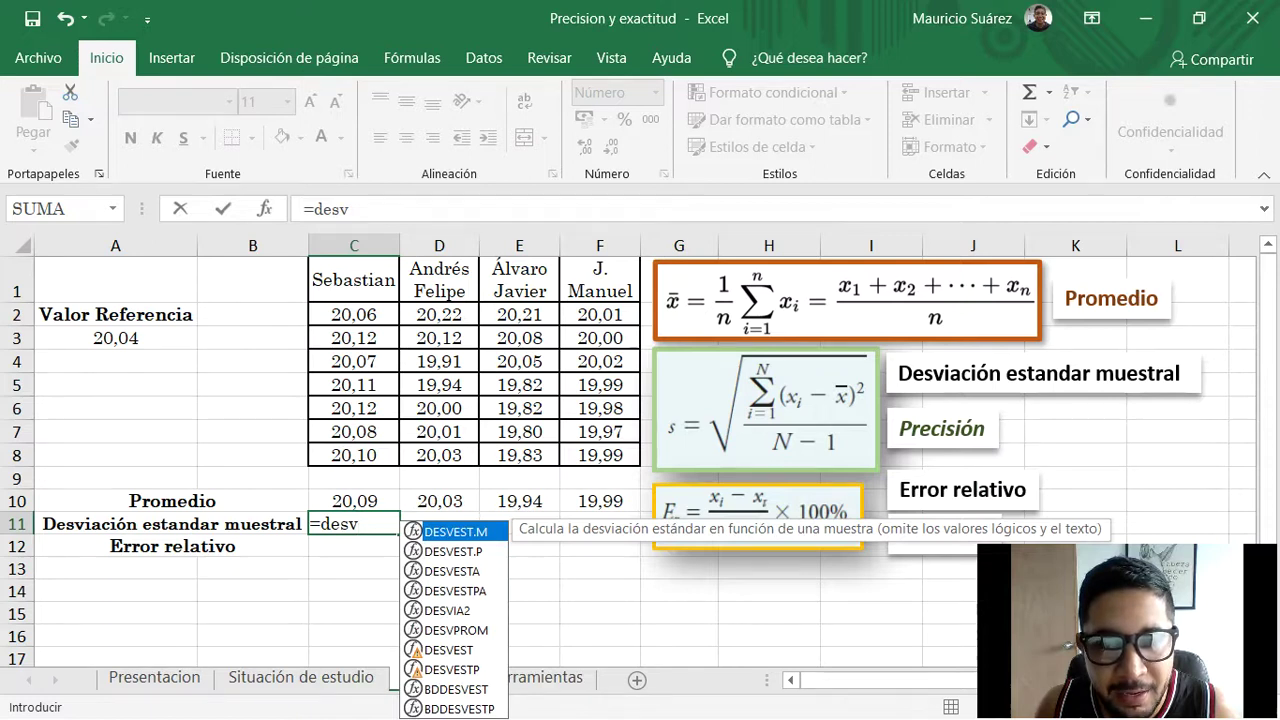
pyautogui.write('est')
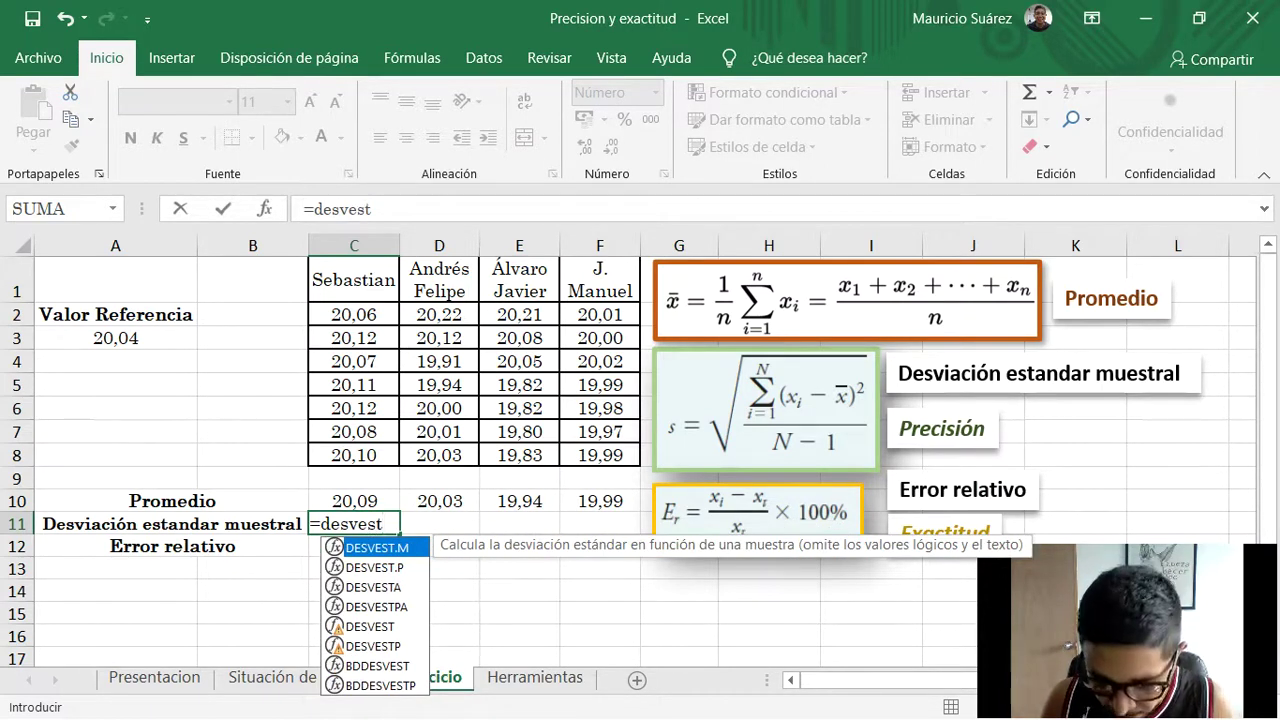
pyautogui.write('.m')
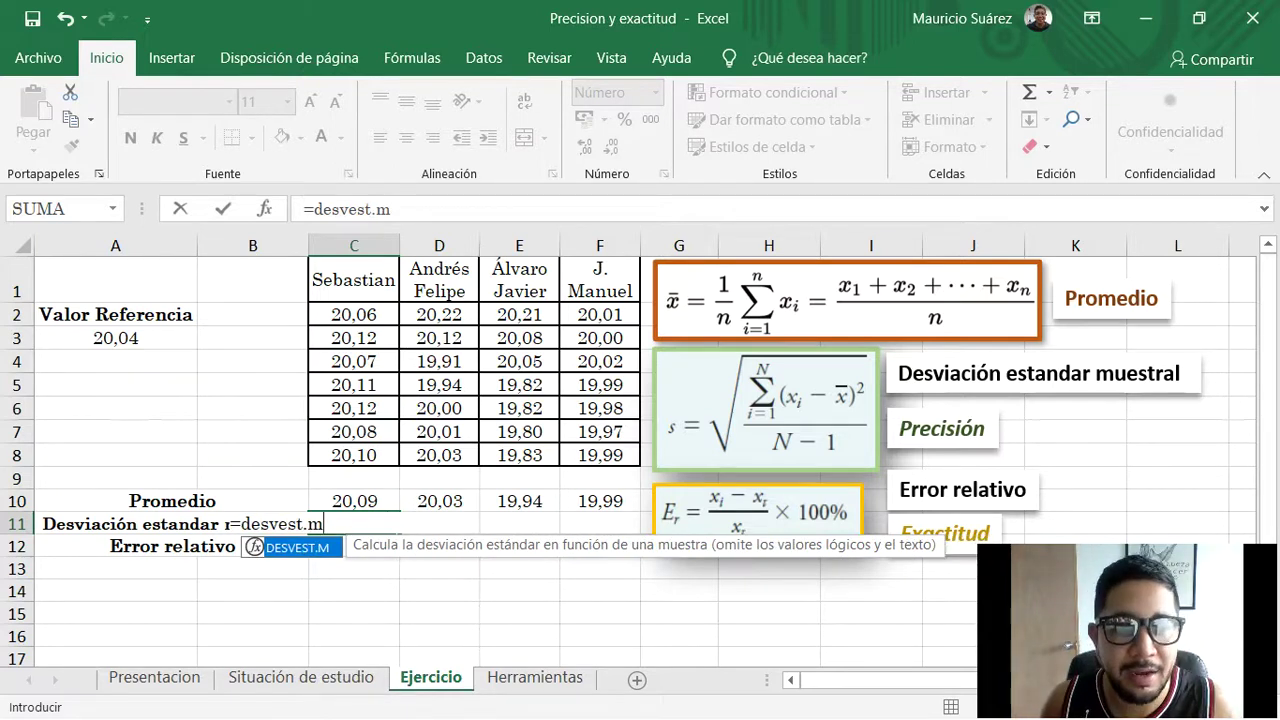
pyautogui.write('(')
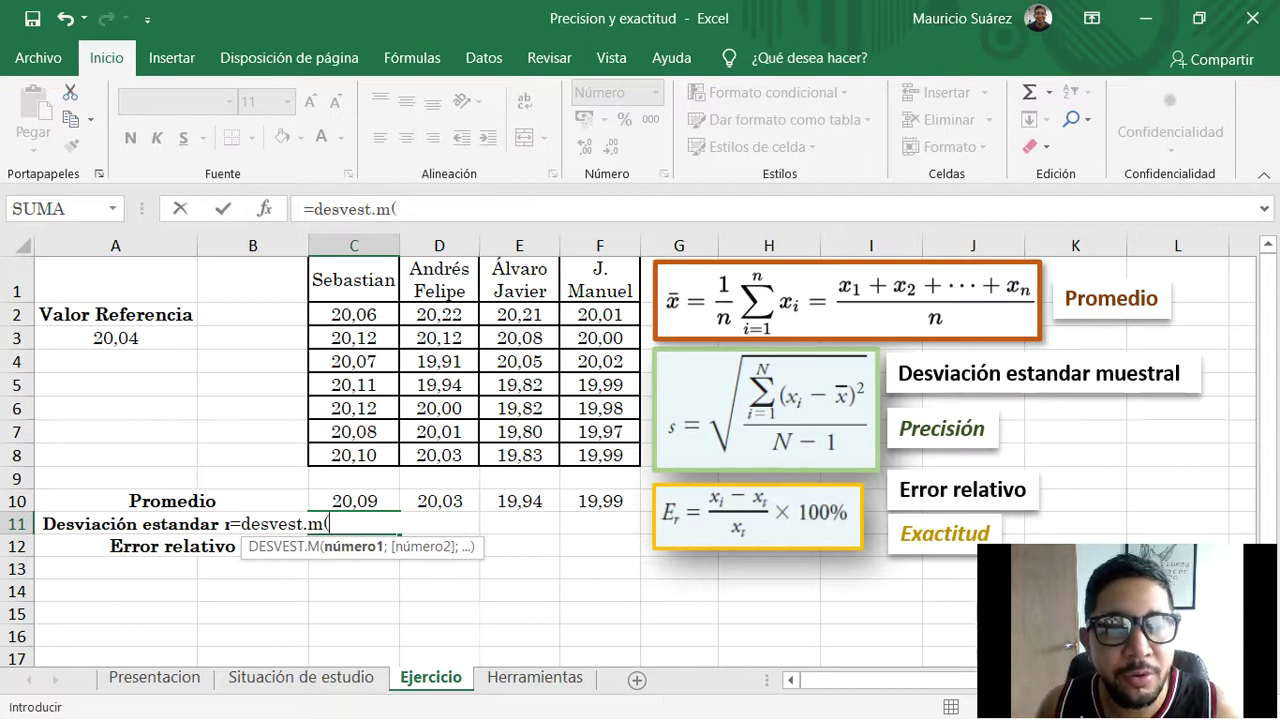
pyautogui.moveTo(354, 314); pyautogui.dragTo(354, 455)
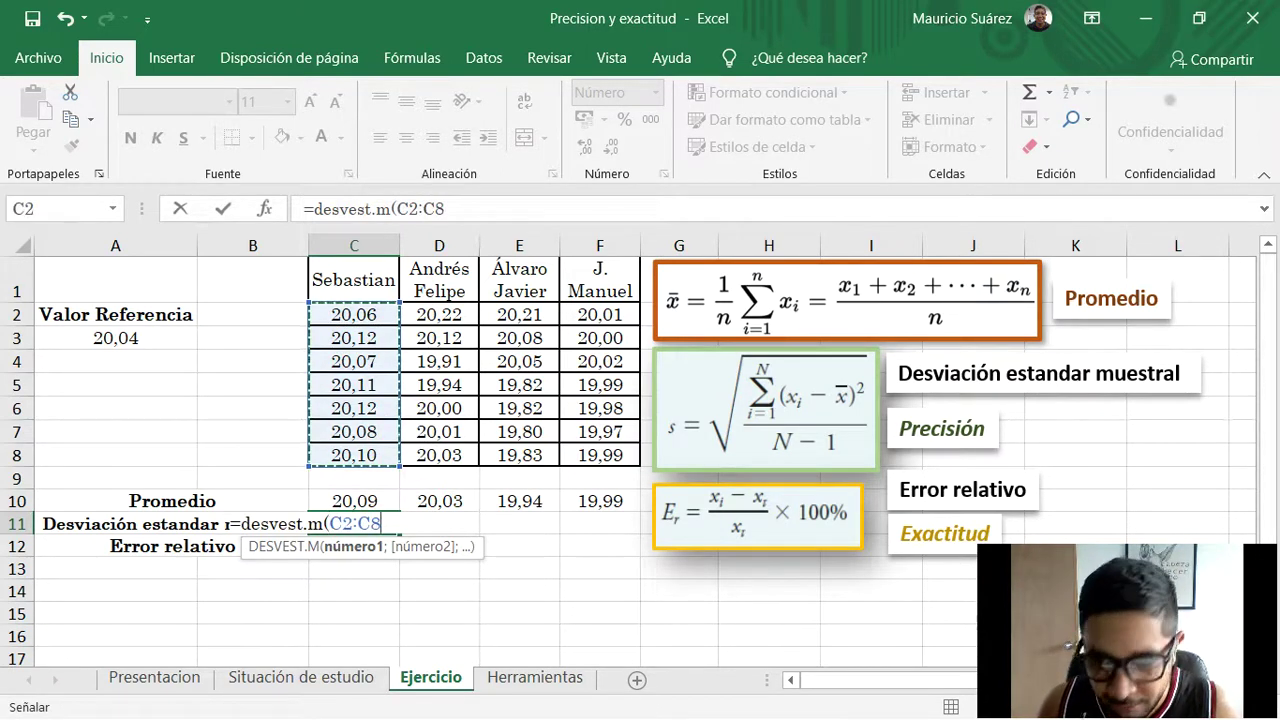
pyautogui.press('Return')
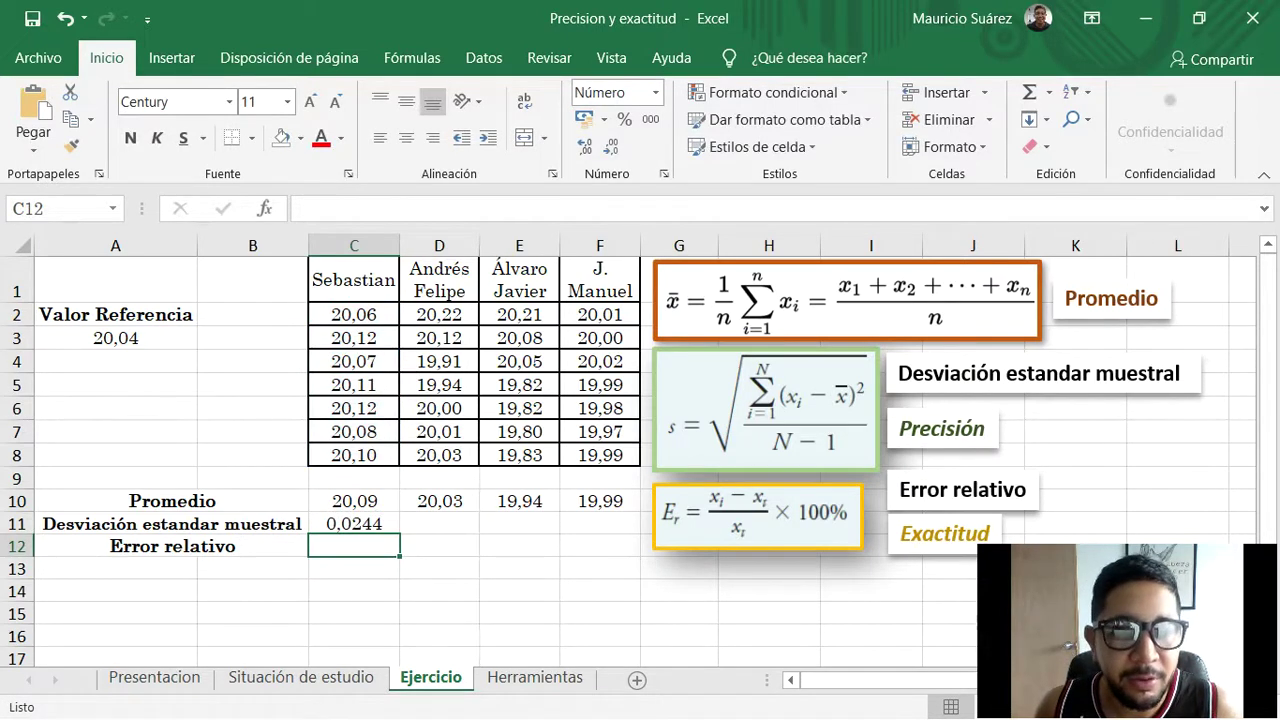
# Extend the DESVEST.M formula from C11 across D11:F11 for the other three students
pyautogui.click(354, 524)
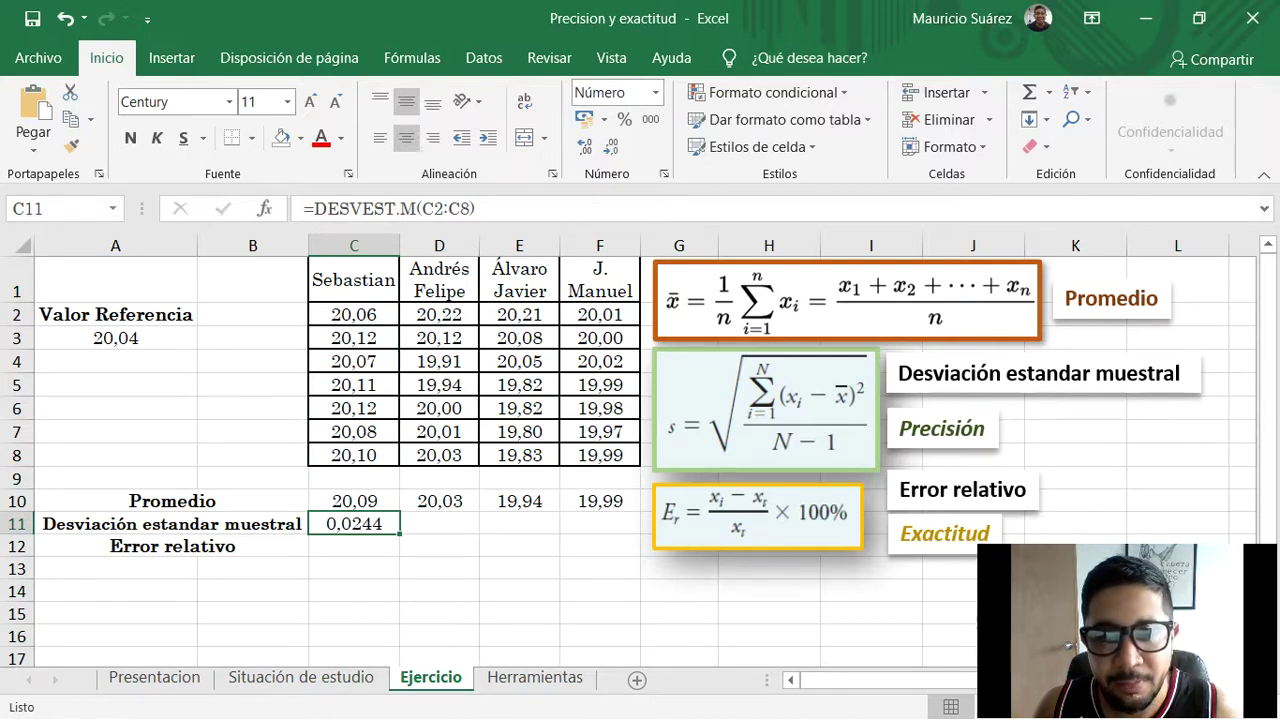
pyautogui.moveTo(400, 535); pyautogui.dragTo(632, 530)
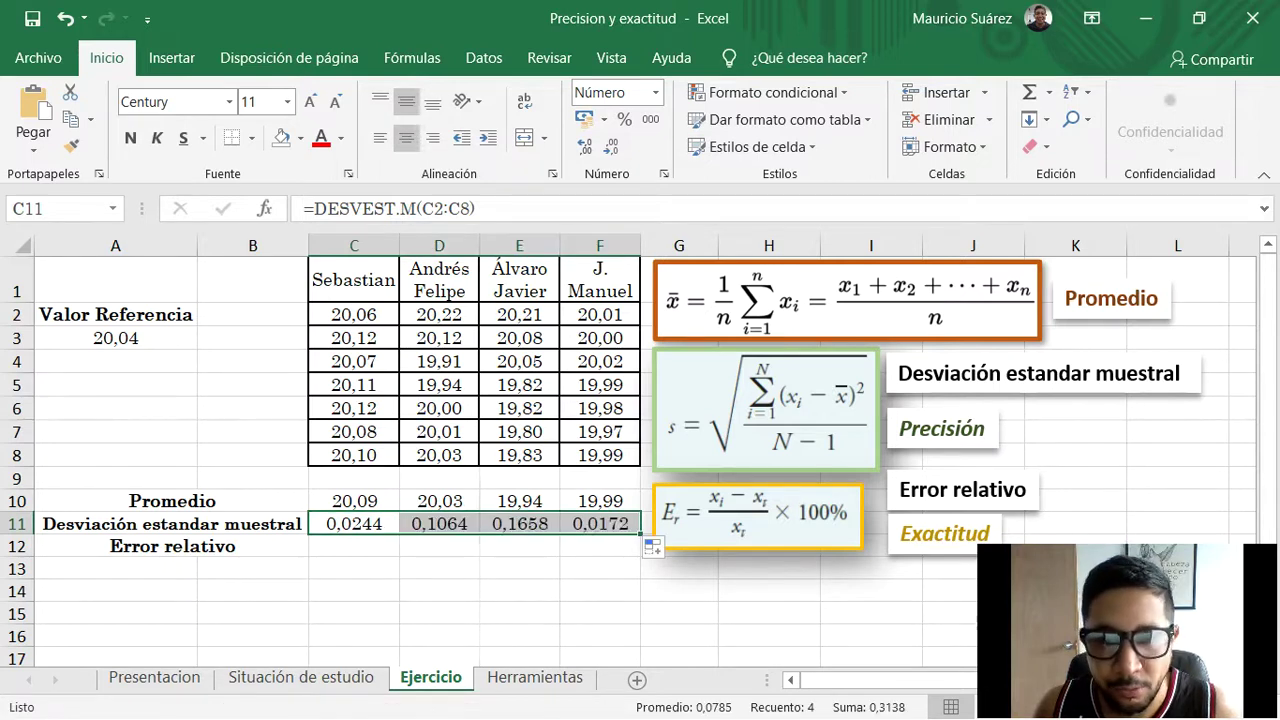
pyautogui.click(519, 591)
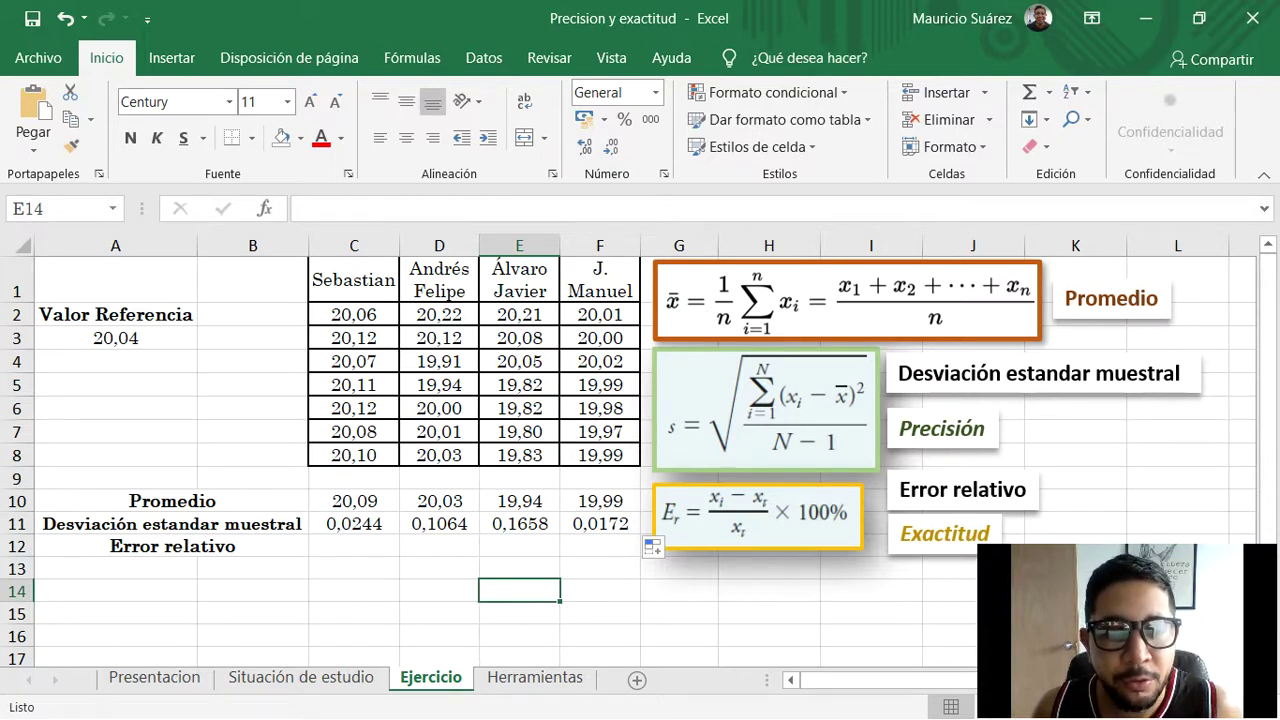
# Compare the standard deviations in row 11 and shade F11 with the fill colour Verde, Énfasis 6, Oscuro 25%
pyautogui.click(354, 524)
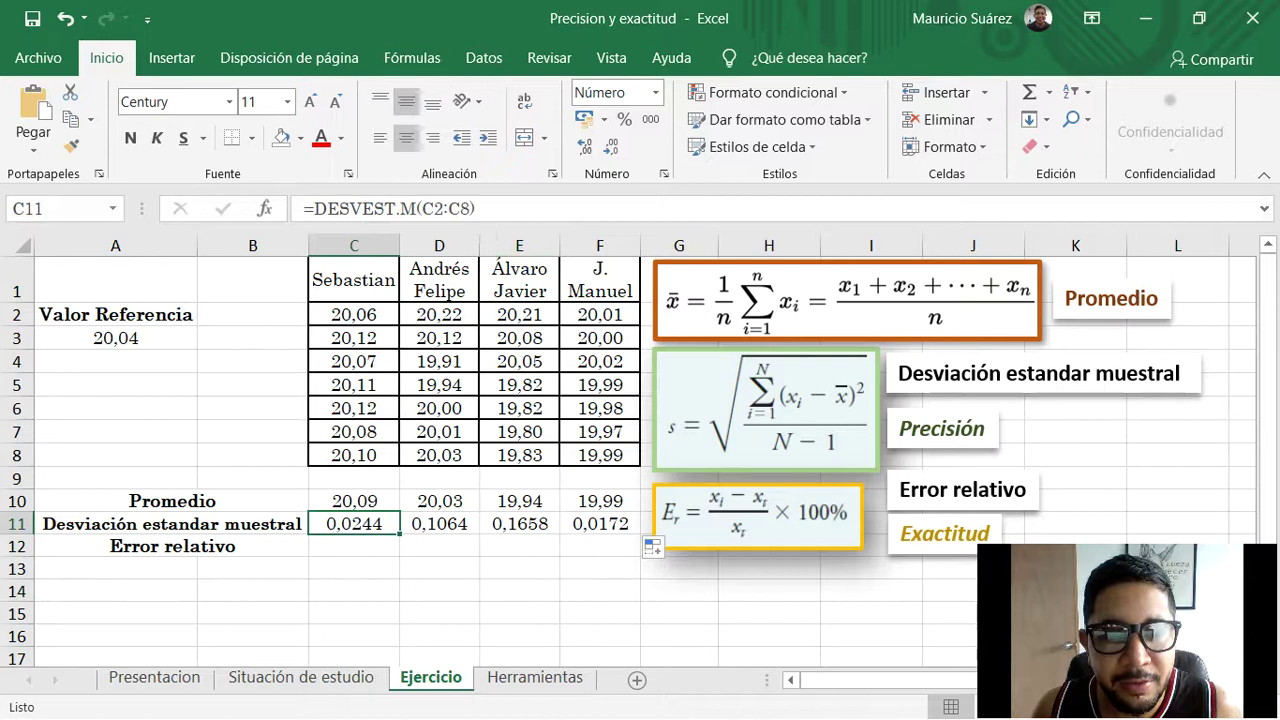
pyautogui.click(600, 524)
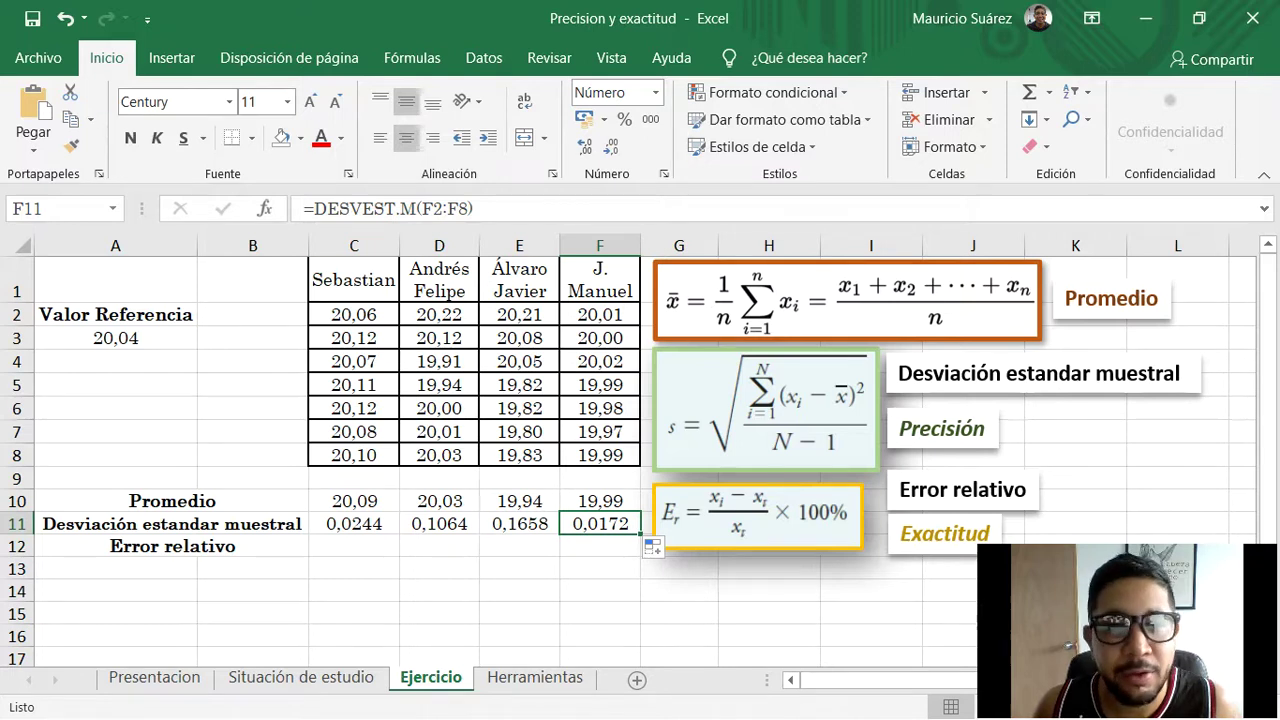
pyautogui.click(300, 138)
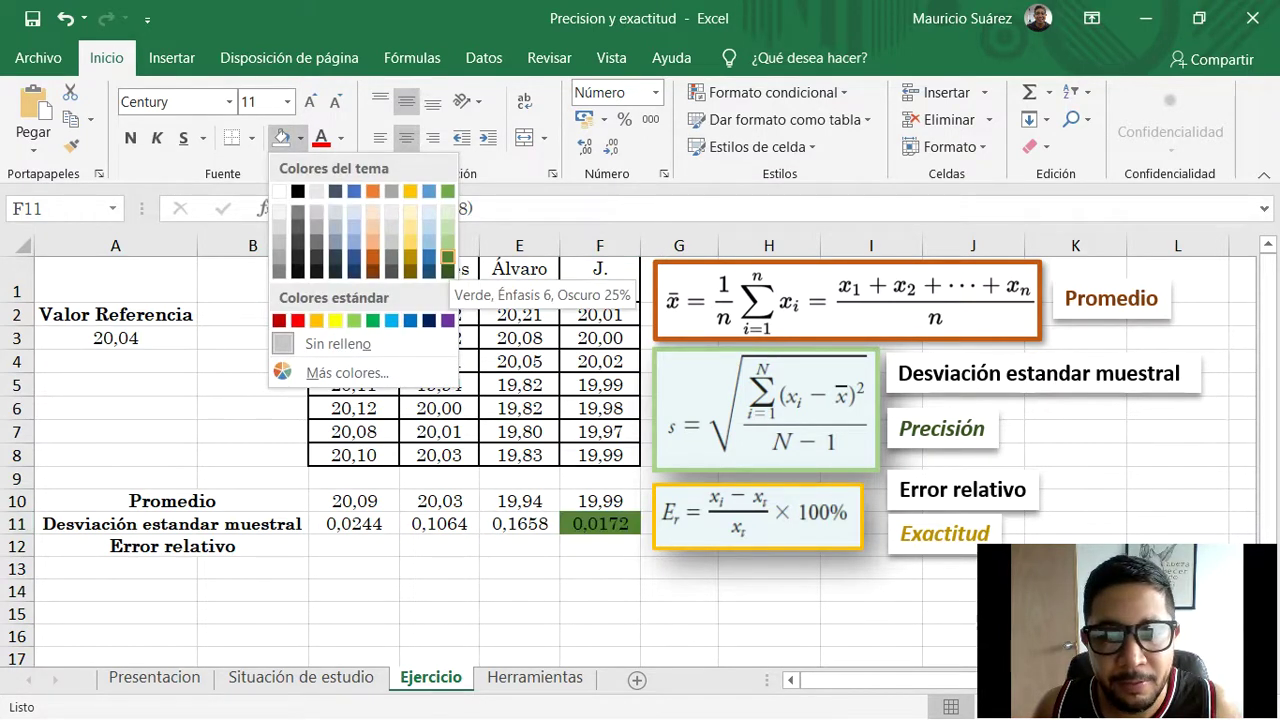
pyautogui.click(447, 257)
pyautogui.click(600, 612)
pyautogui.click(600, 524)
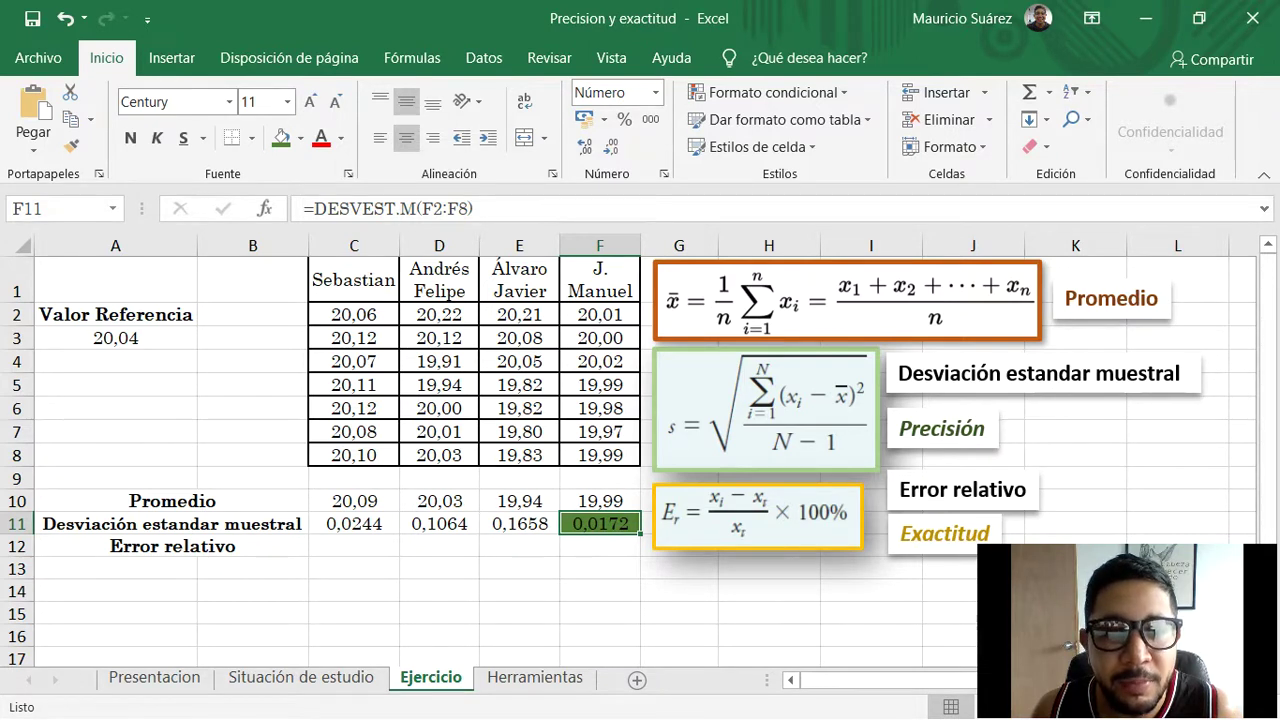
# Compare the four students' means in C10:F10 and review the shaded standard deviation in F11
pyautogui.click(519, 315)
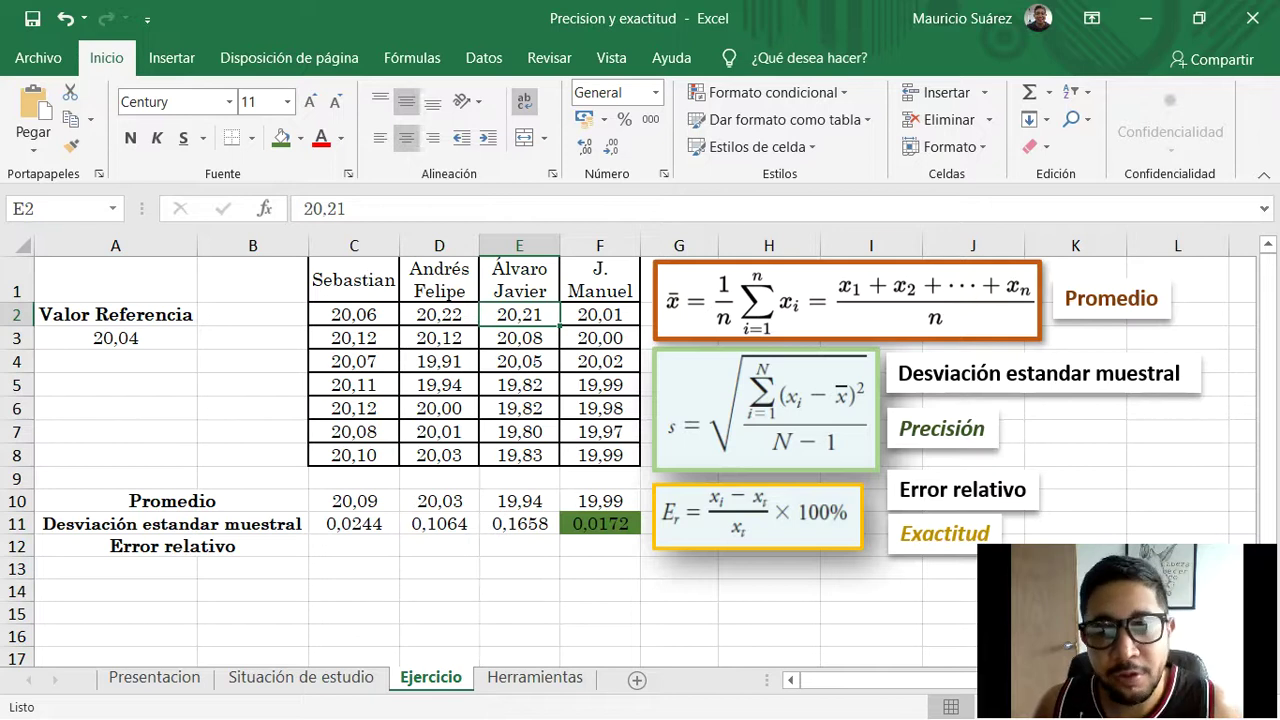
pyautogui.click(600, 569)
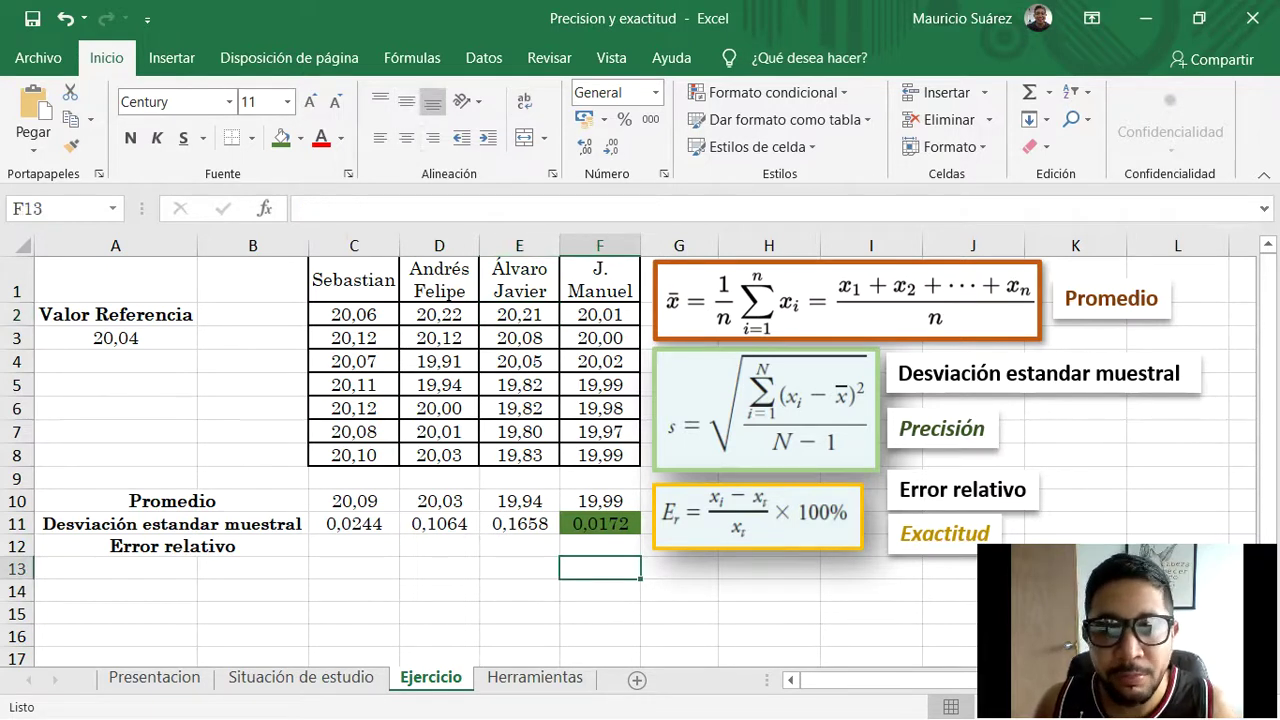
pyautogui.click(600, 524)
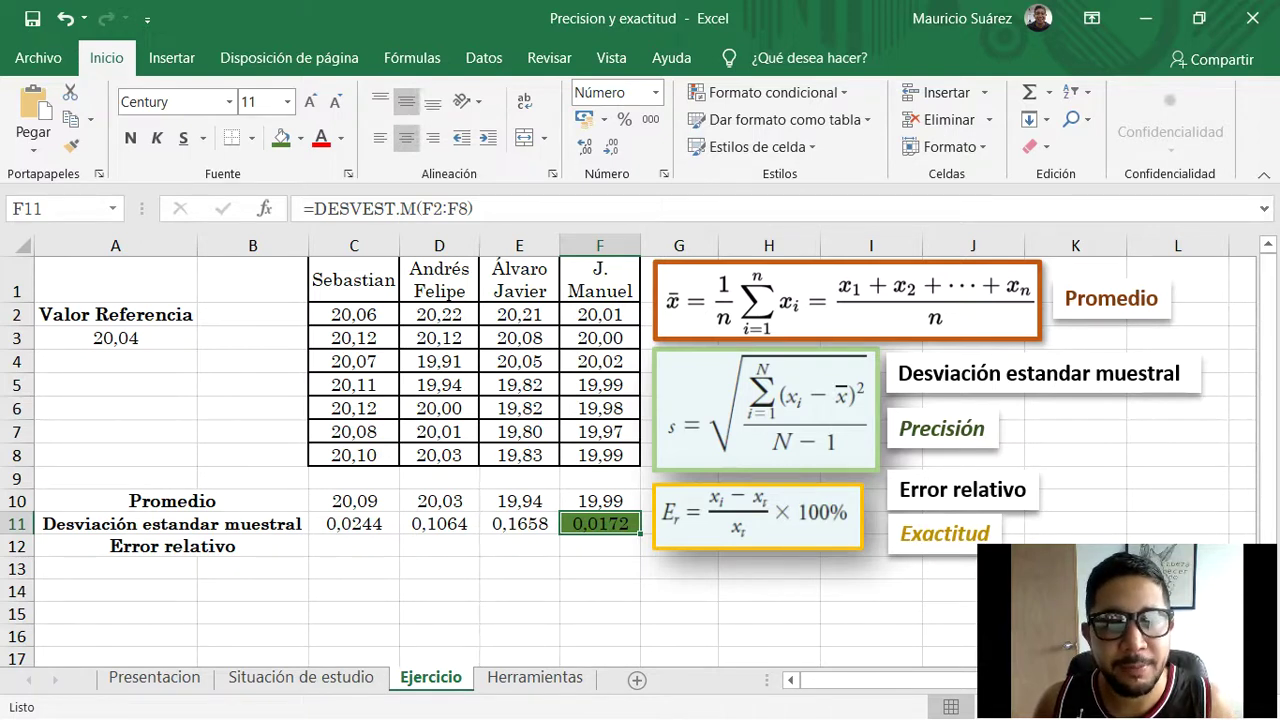
pyautogui.click(354, 546)
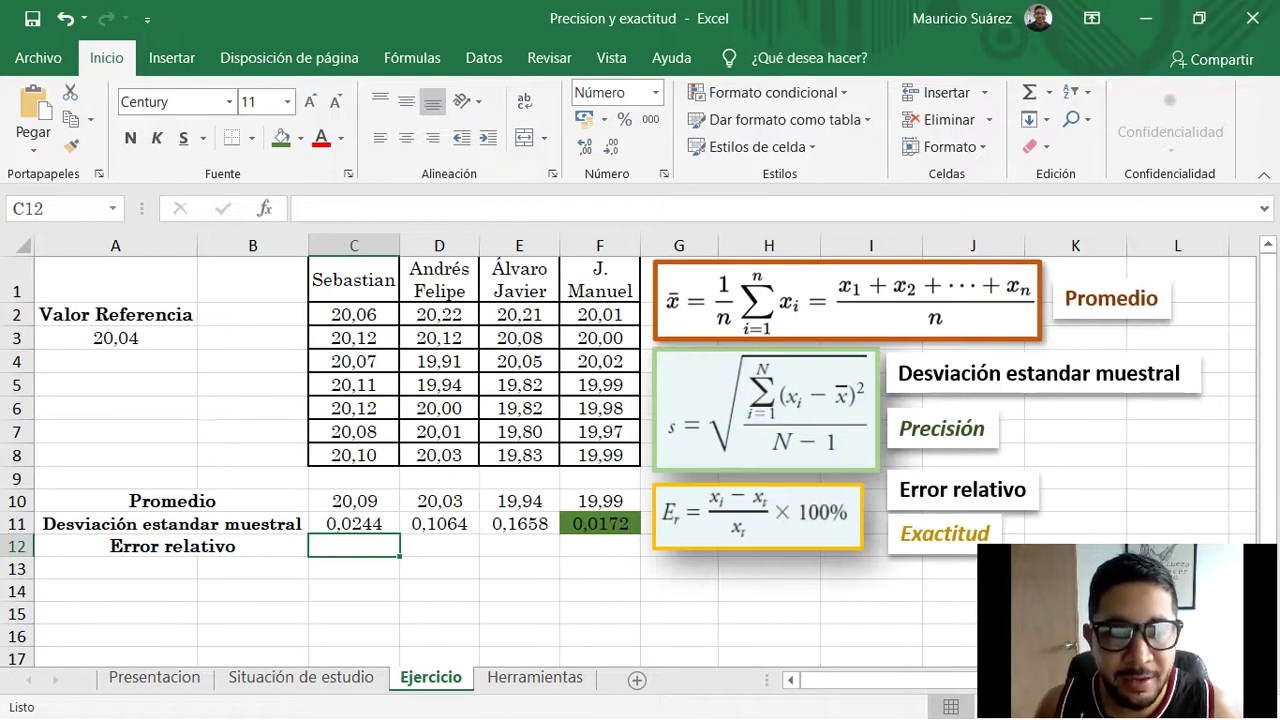
pyautogui.moveTo(354, 501); pyautogui.dragTo(600, 501)
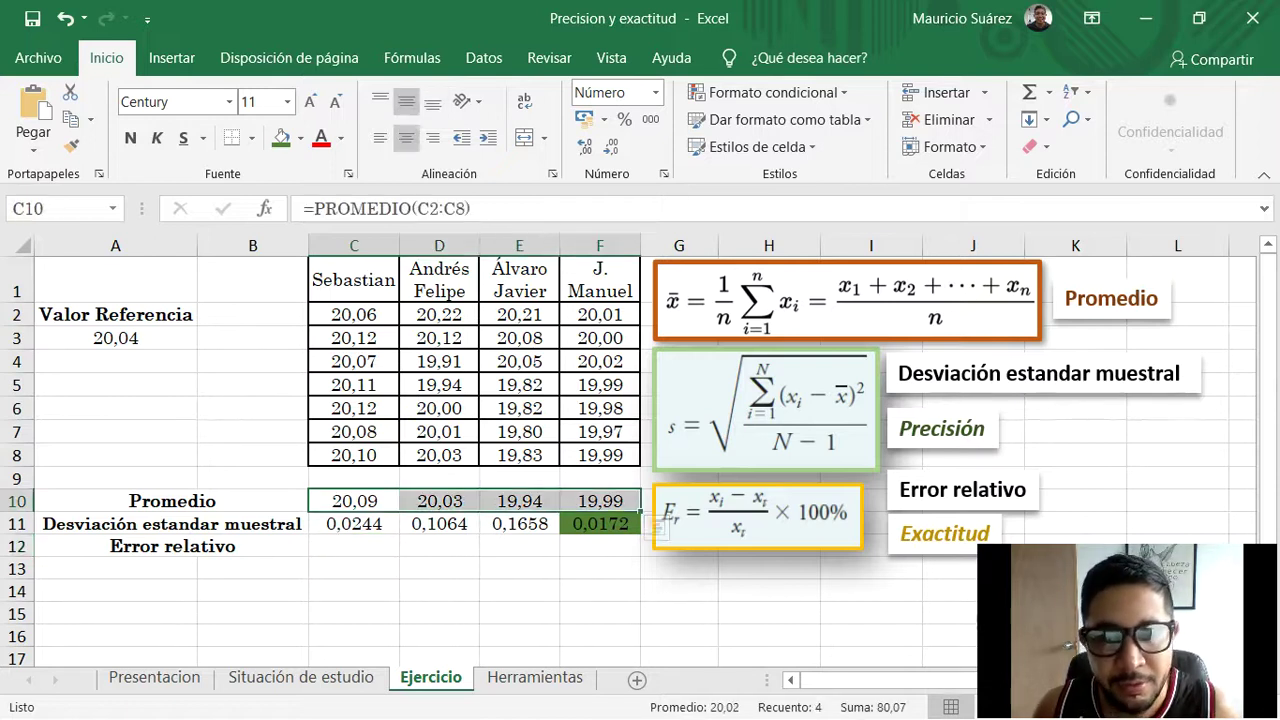
pyautogui.click(354, 591)
pyautogui.click(354, 546)
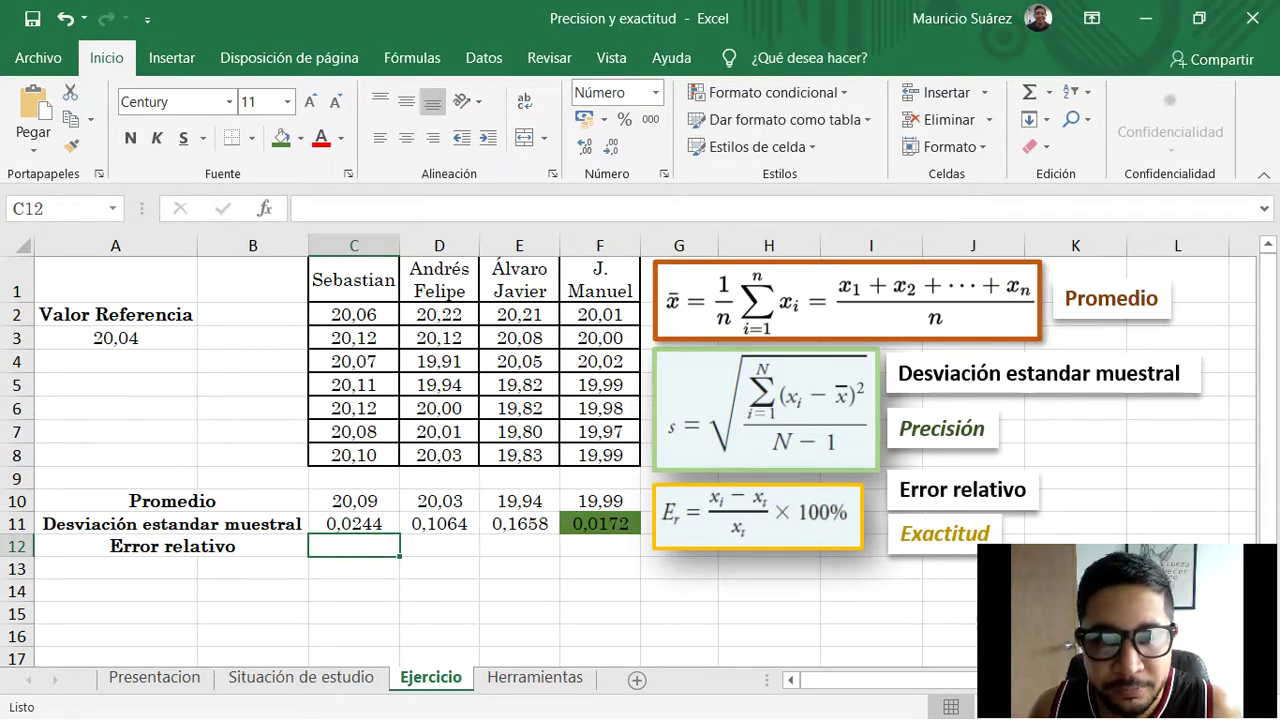
pyautogui.press('Up')
pyautogui.press('Up')
pyautogui.press('Right')
pyautogui.press('Right')
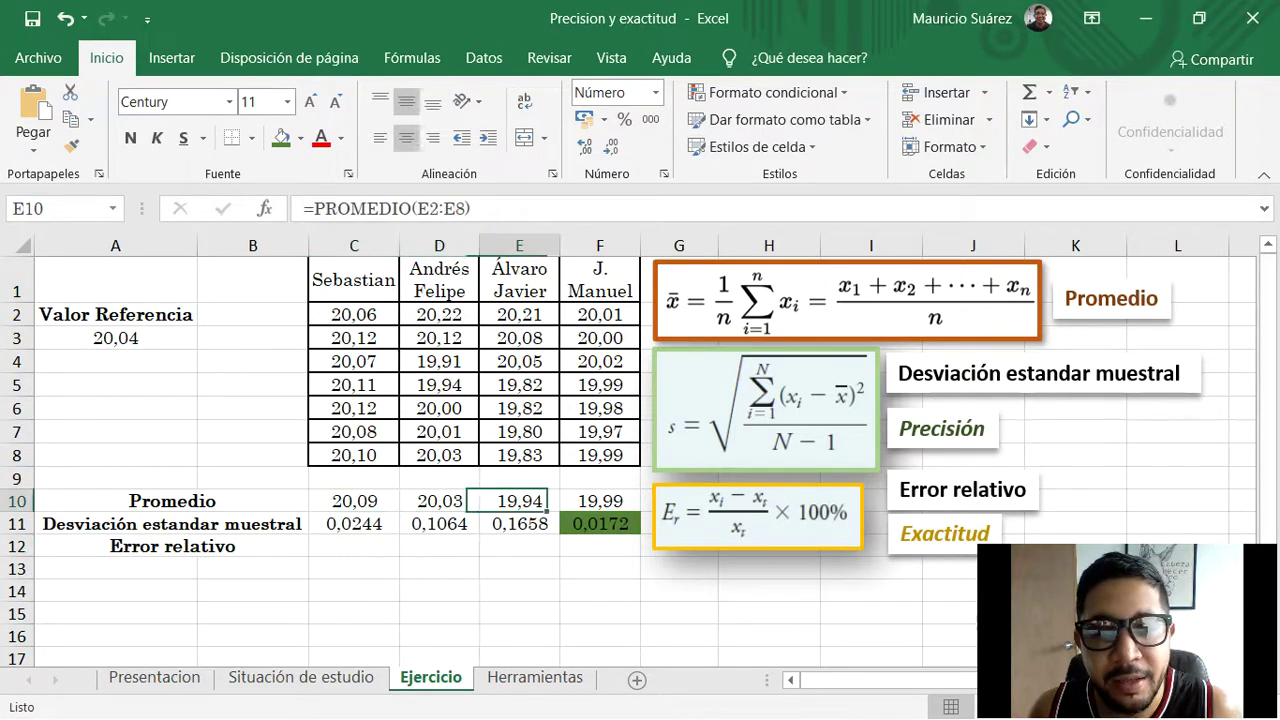
pyautogui.press('Right')
pyautogui.press('Down')
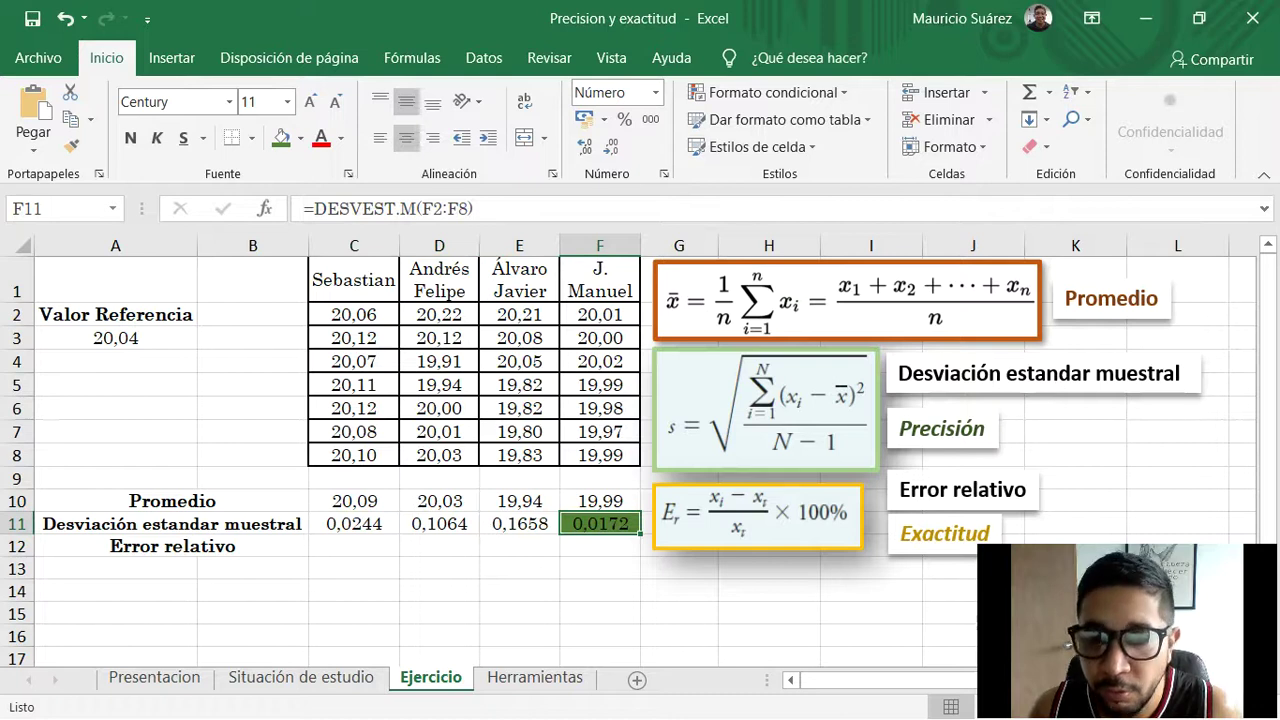
pyautogui.click(354, 501)
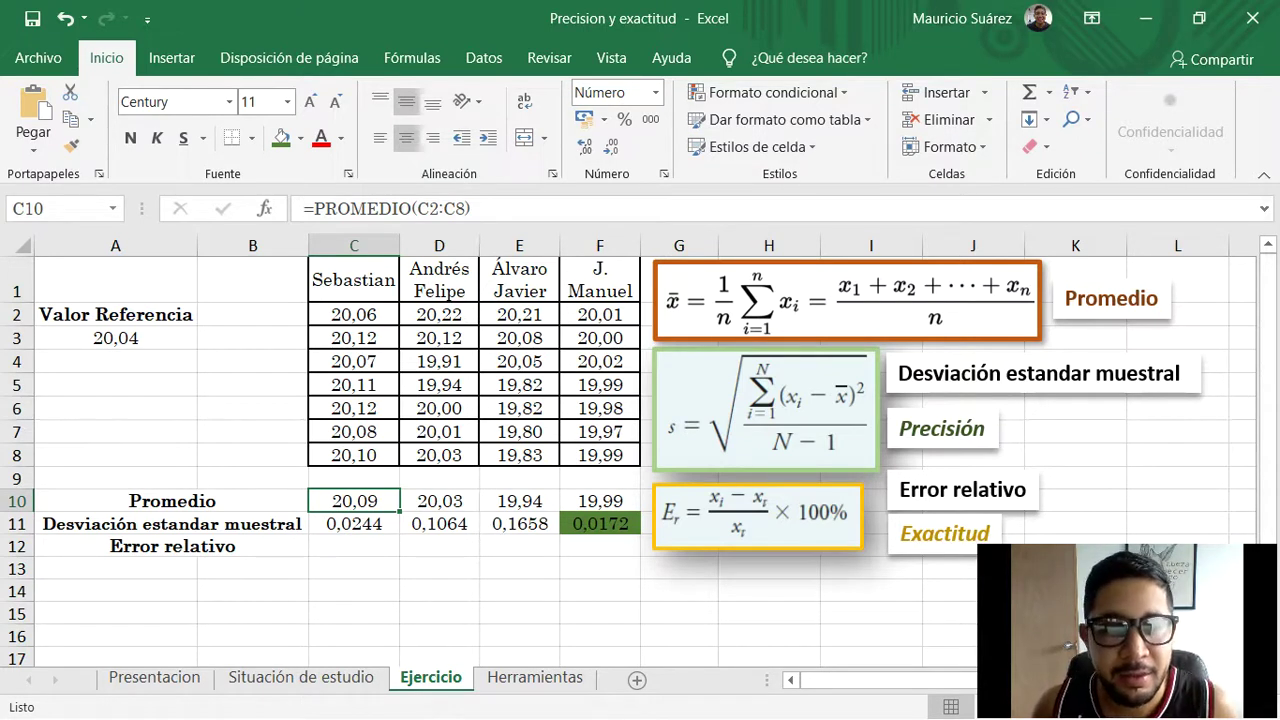
# Start the first student's relative error formula in C12 as =(C10-A3)/A3, using the mean and the reference value
pyautogui.click(354, 546)
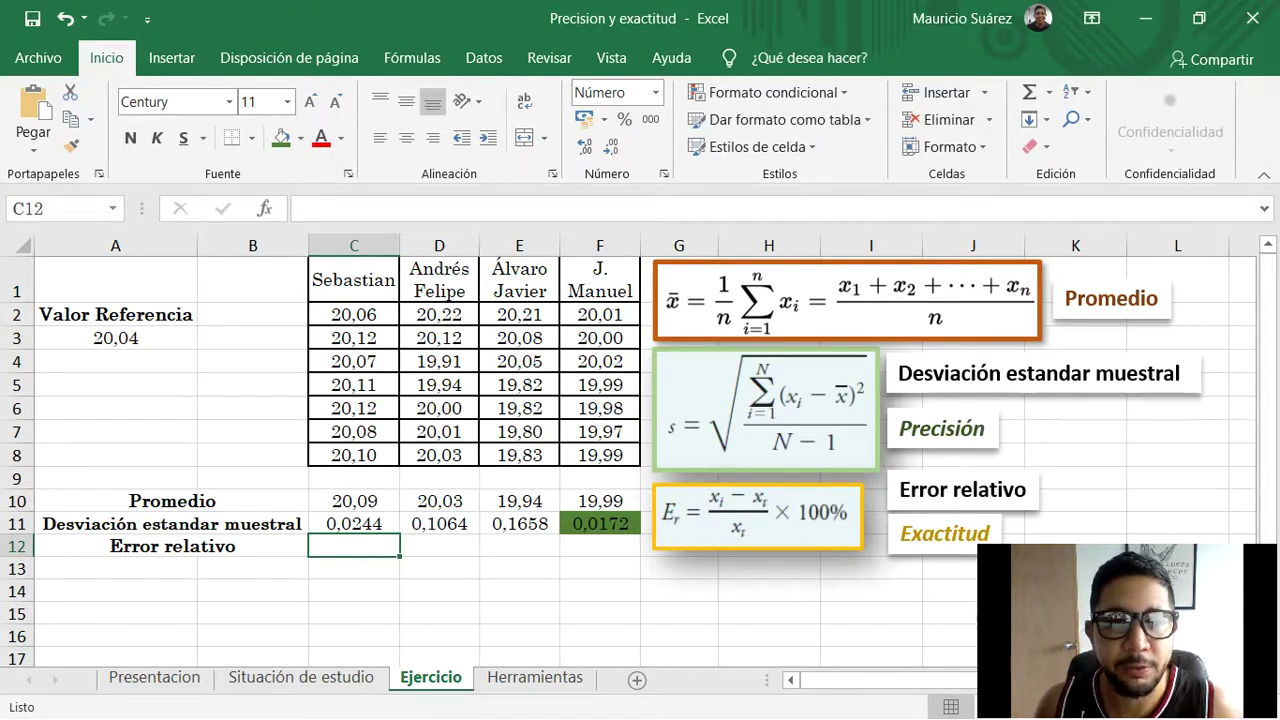
pyautogui.write('=')
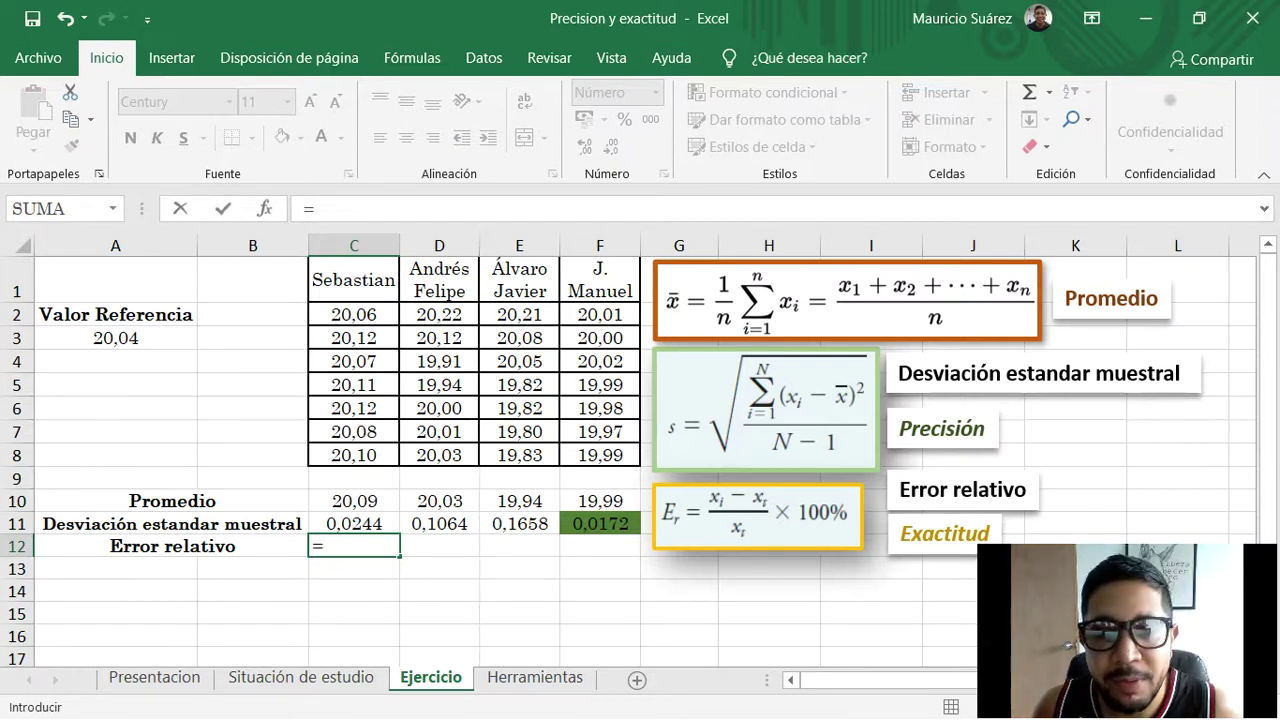
pyautogui.write('(')
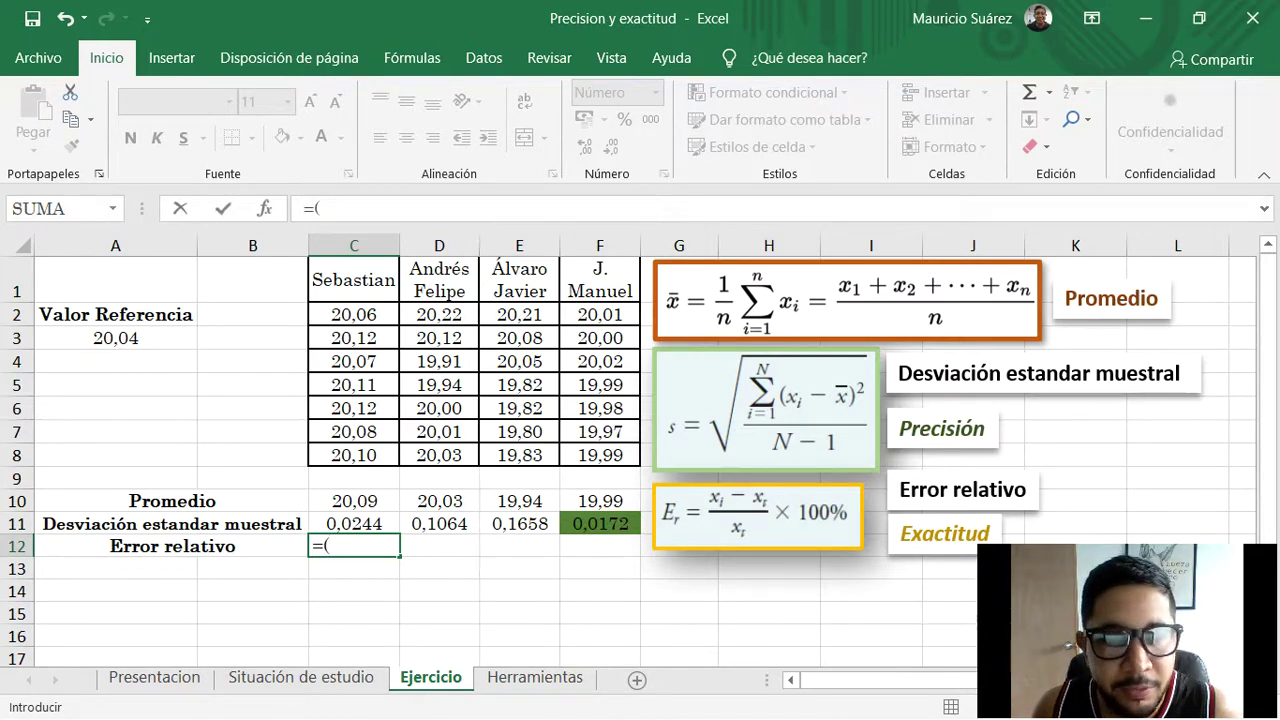
pyautogui.click(354, 501)
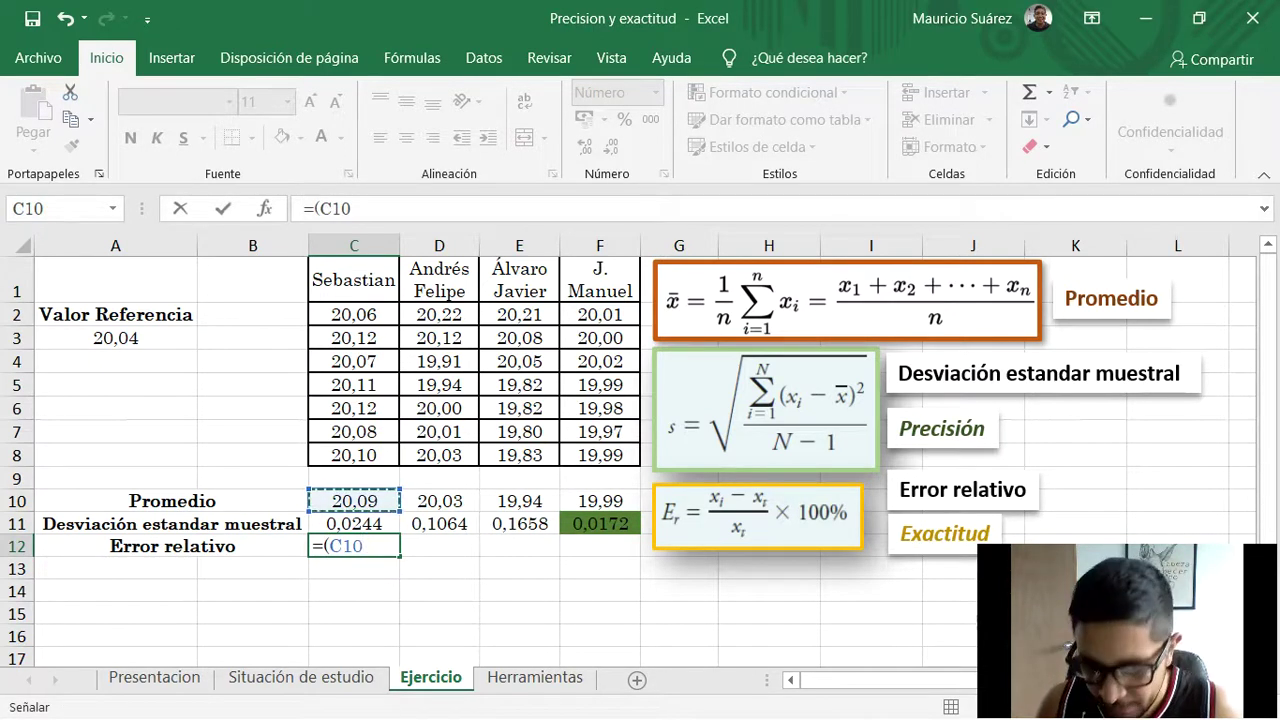
pyautogui.write('-')
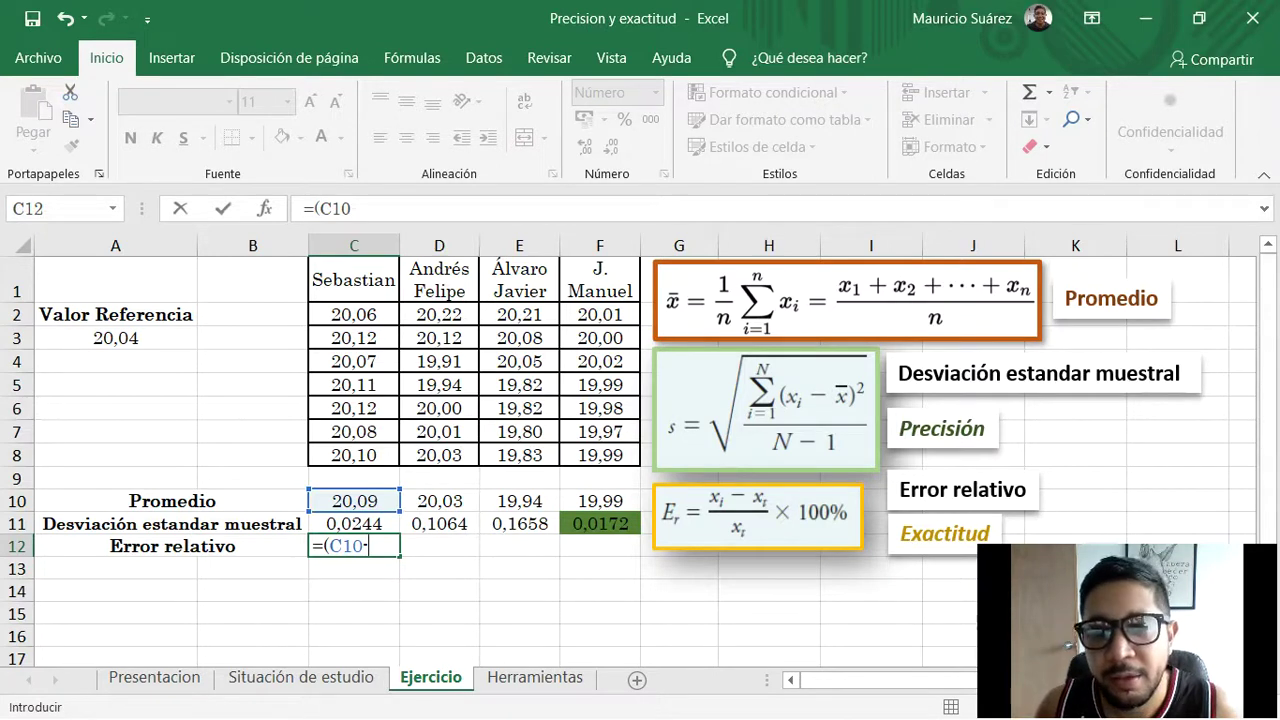
pyautogui.click(116, 338)
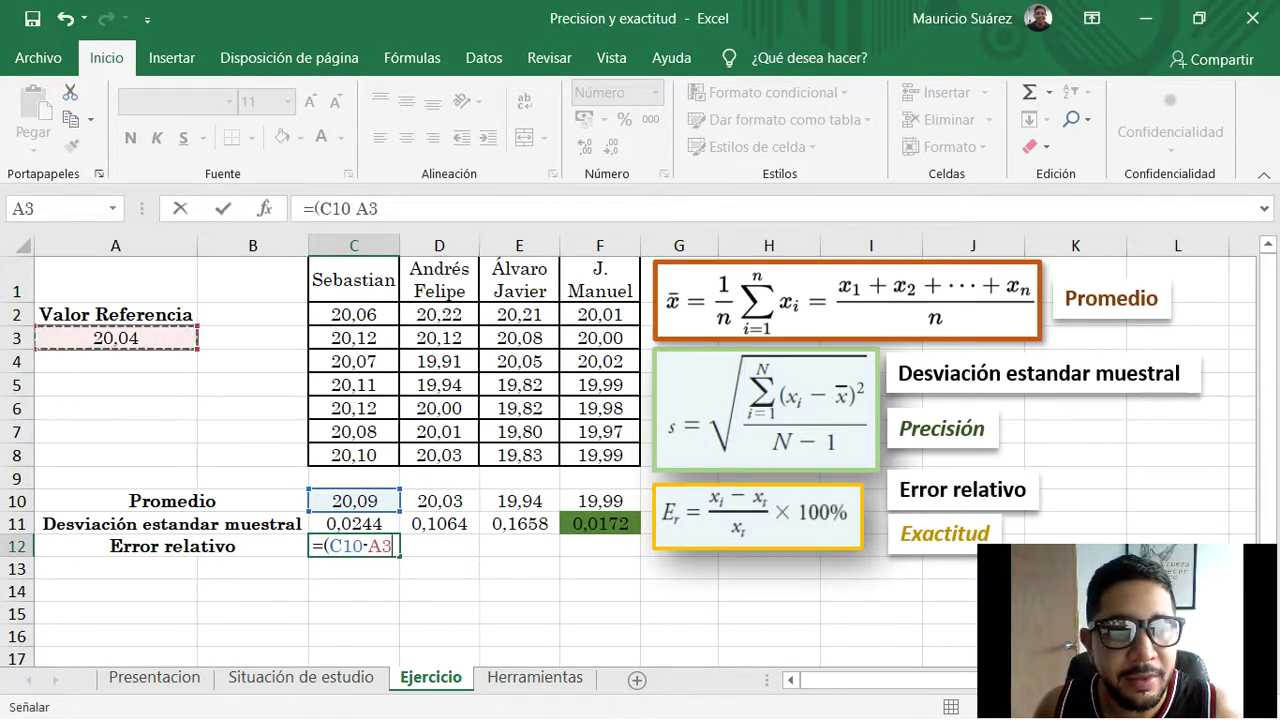
pyautogui.write(')')
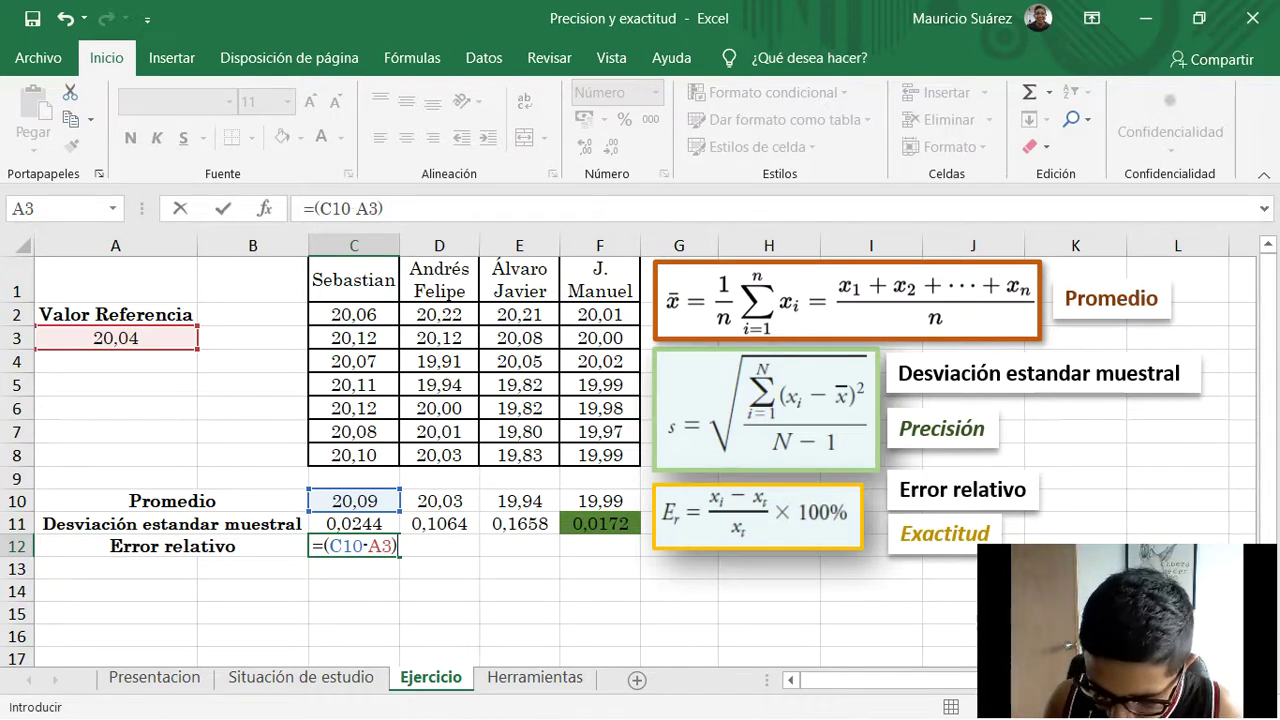
pyautogui.write('/')
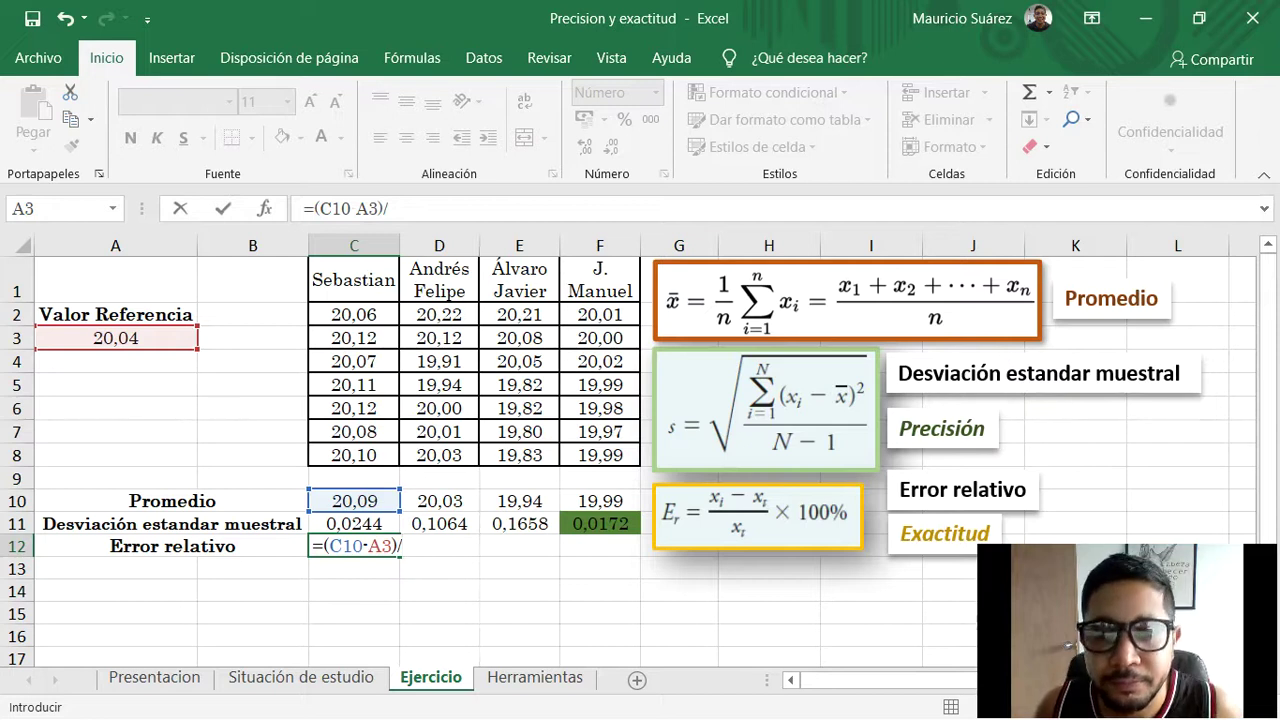
pyautogui.click(116, 338)
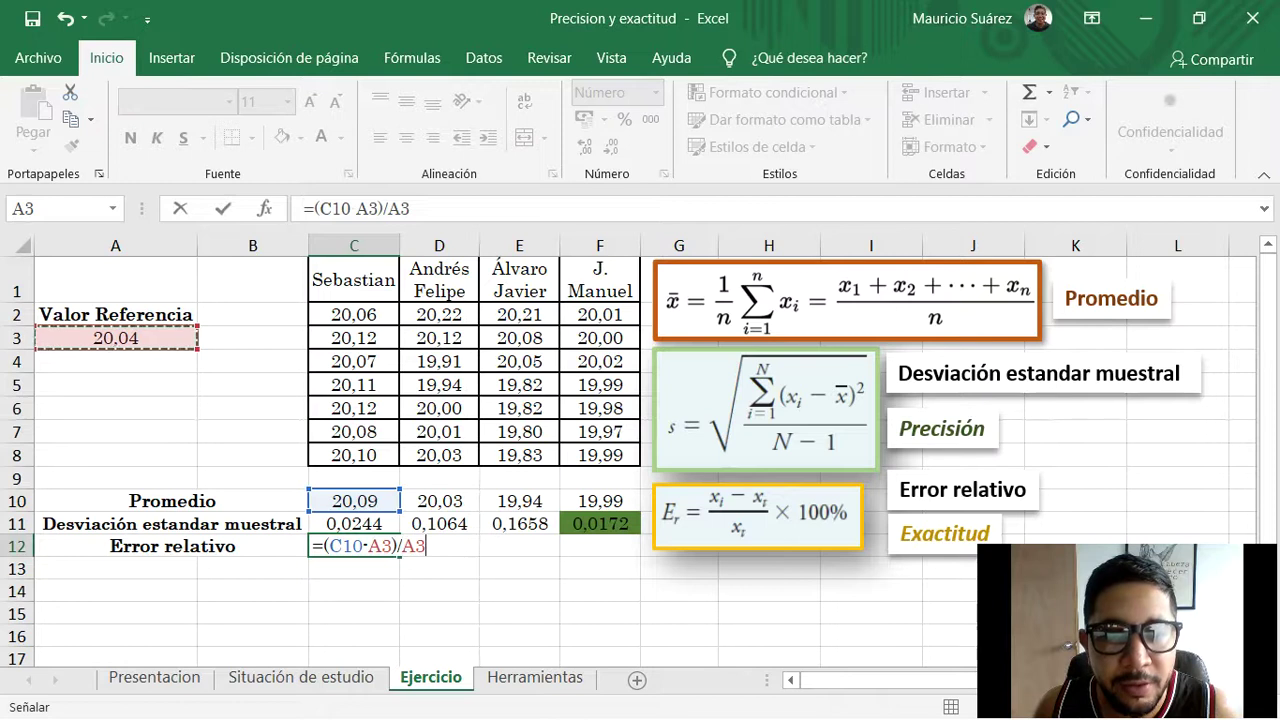
# Wrap the quotient in outer parentheses and multiply by 100, so C12 holds =((C10-A3)/A3)*100
pyautogui.press('F2')
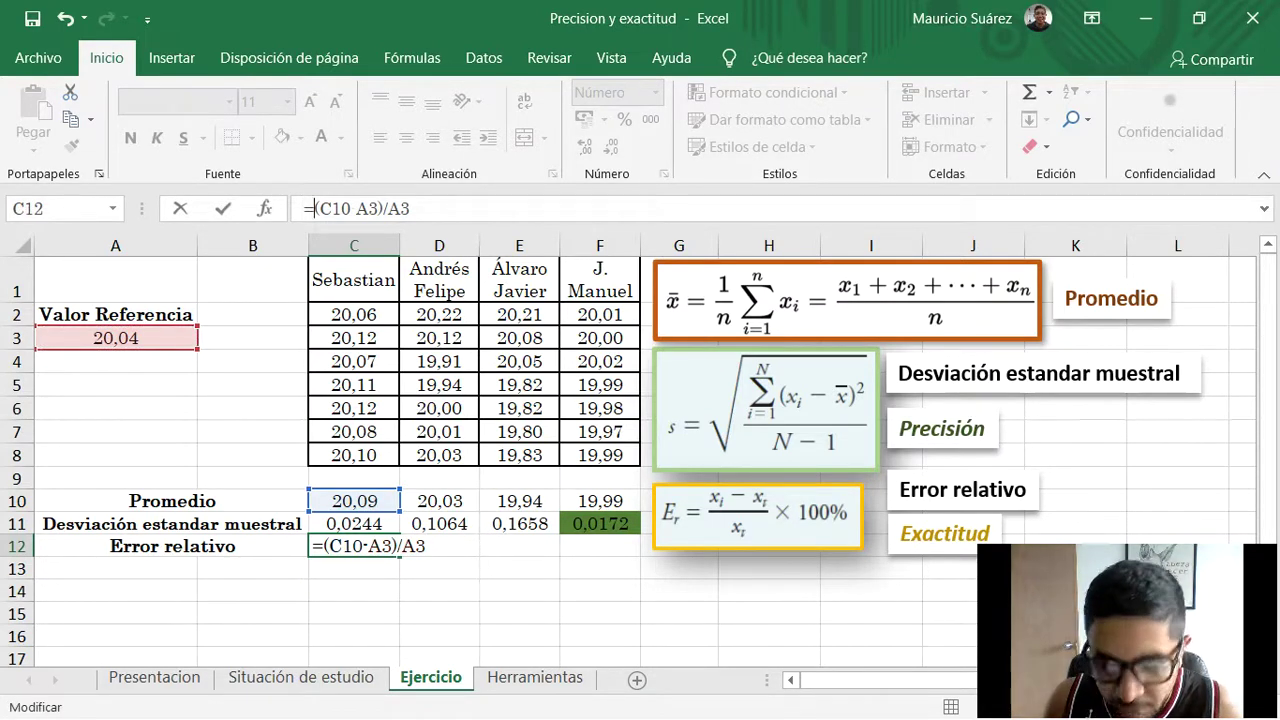
pyautogui.write('(')
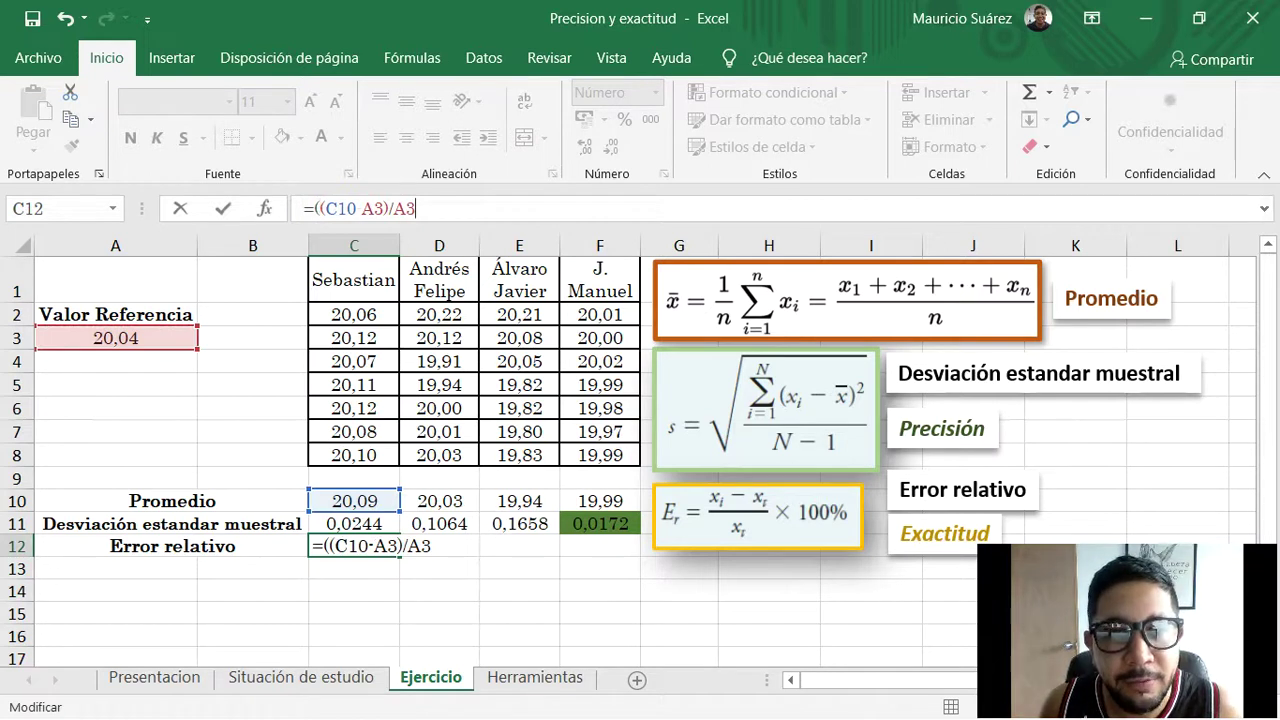
pyautogui.press('End')
pyautogui.write(')')
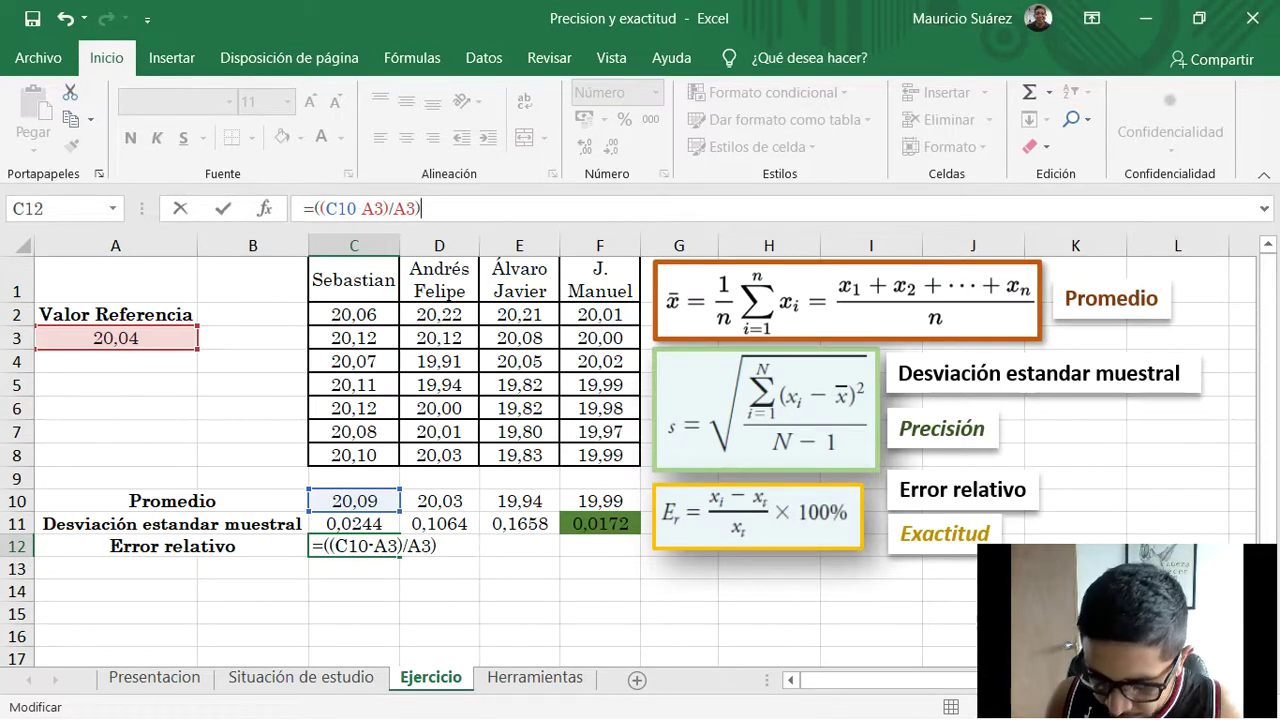
pyautogui.write('*100')
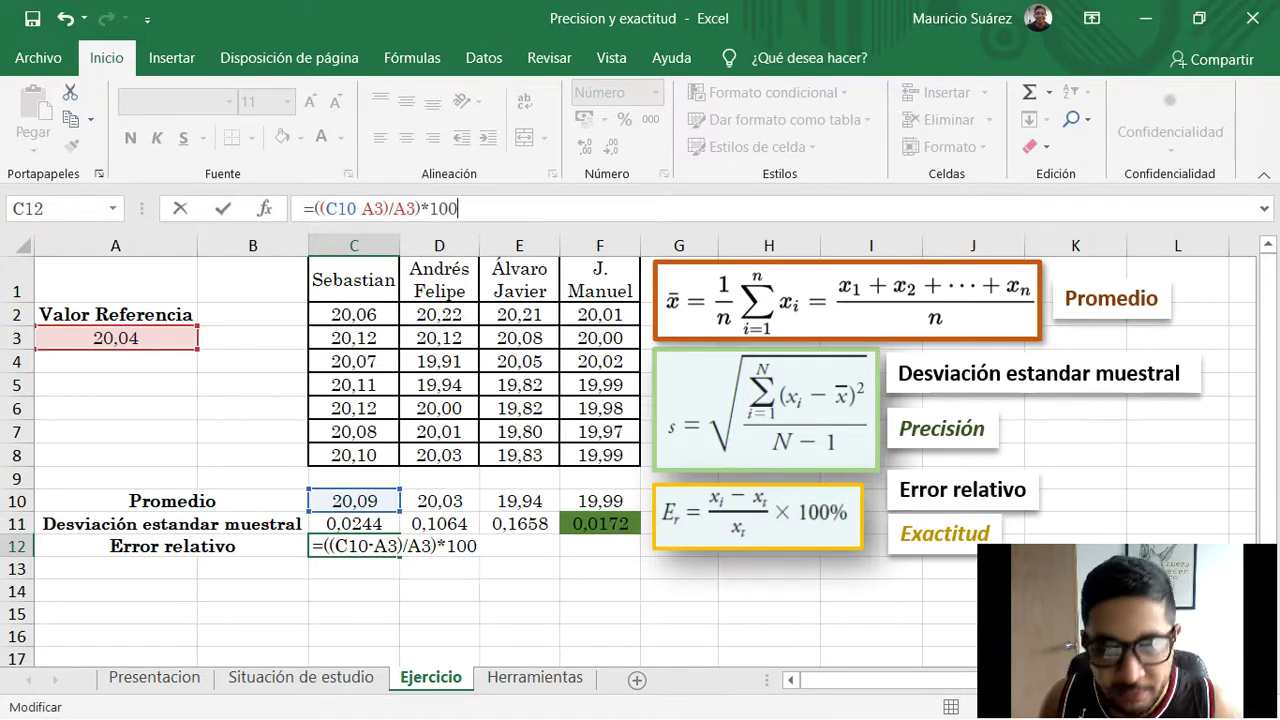
pyautogui.press('Return')
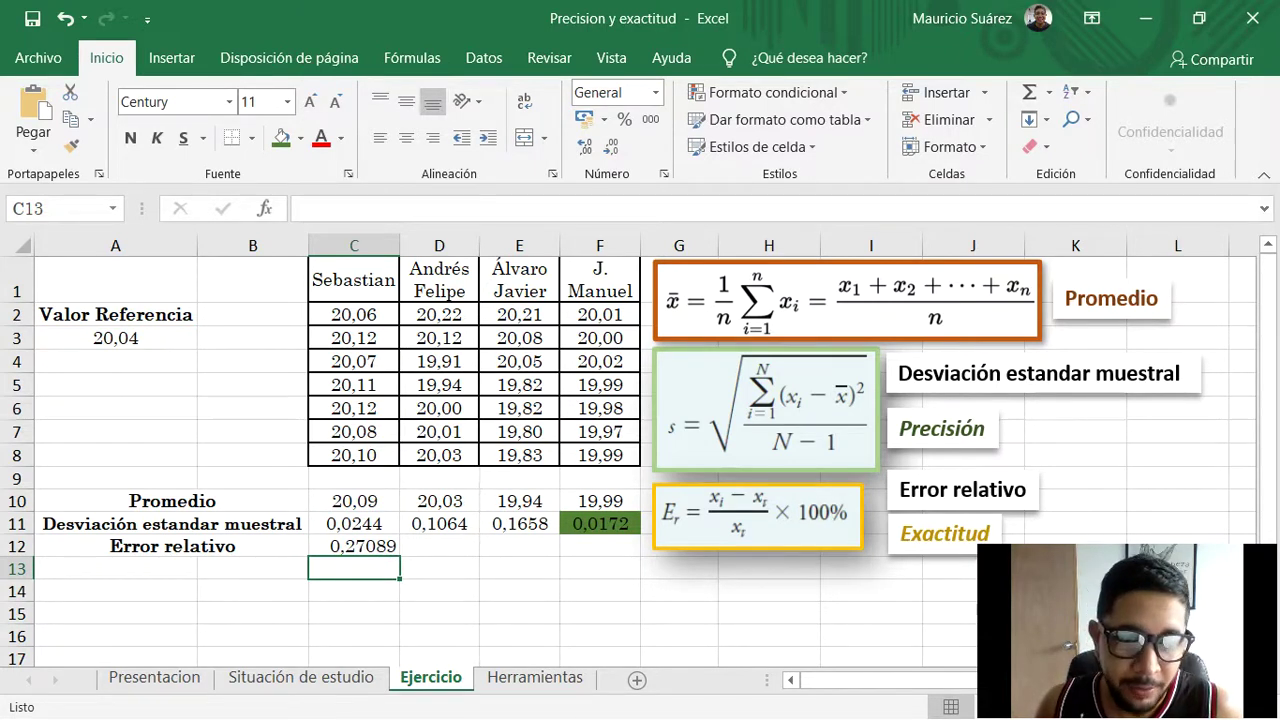
# Check the reference value in A3 and make the numerator's reference to it absolute, $A$3, in the C12 formula
pyautogui.click(354, 547)
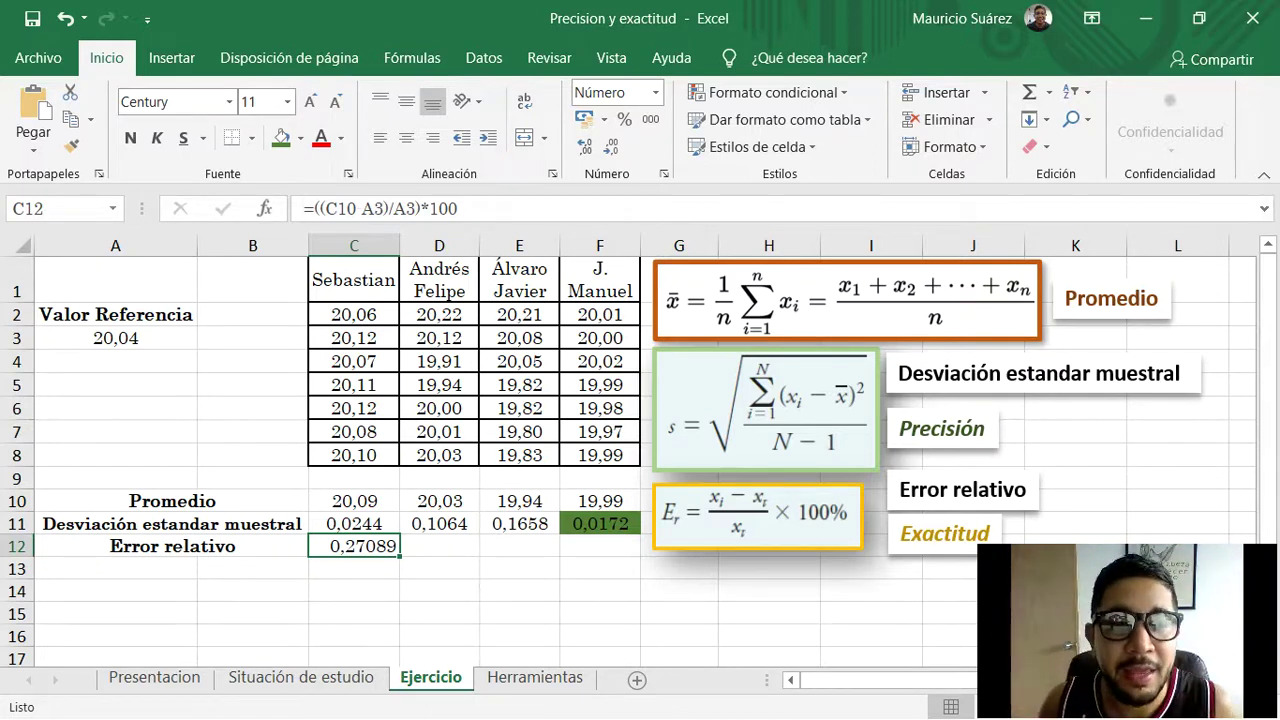
pyautogui.click(116, 338)
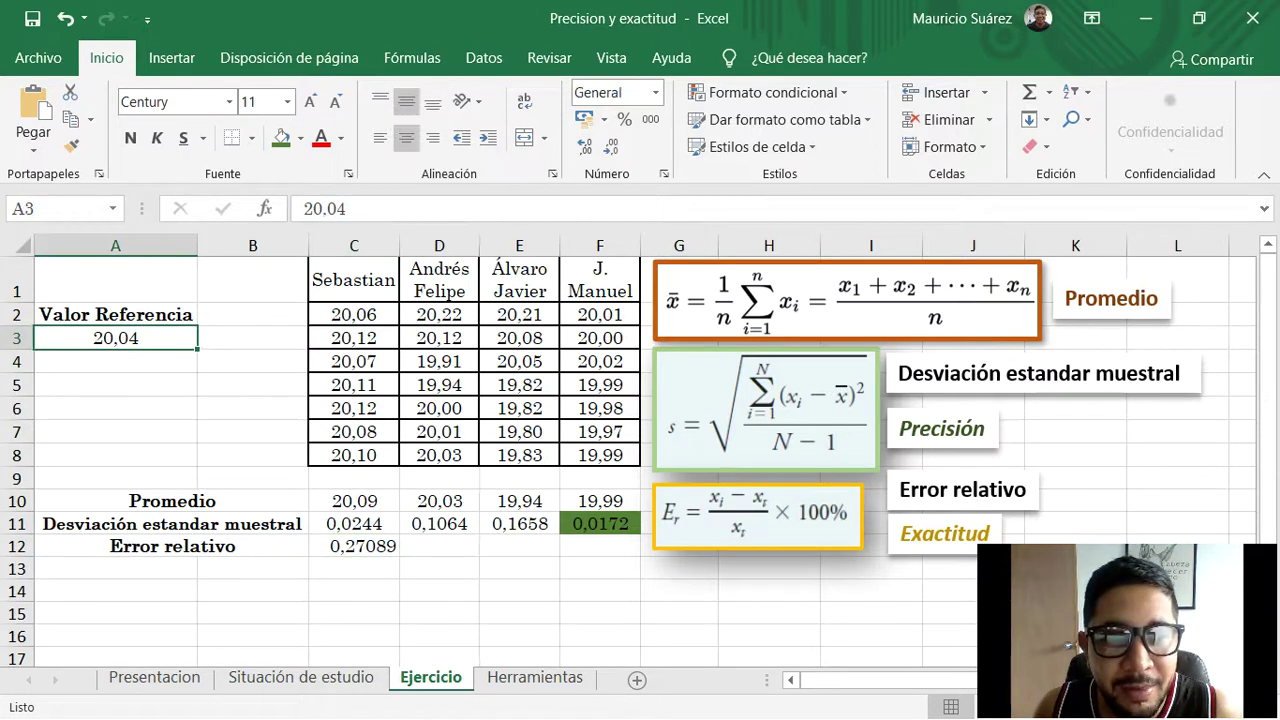
pyautogui.click(253, 338)
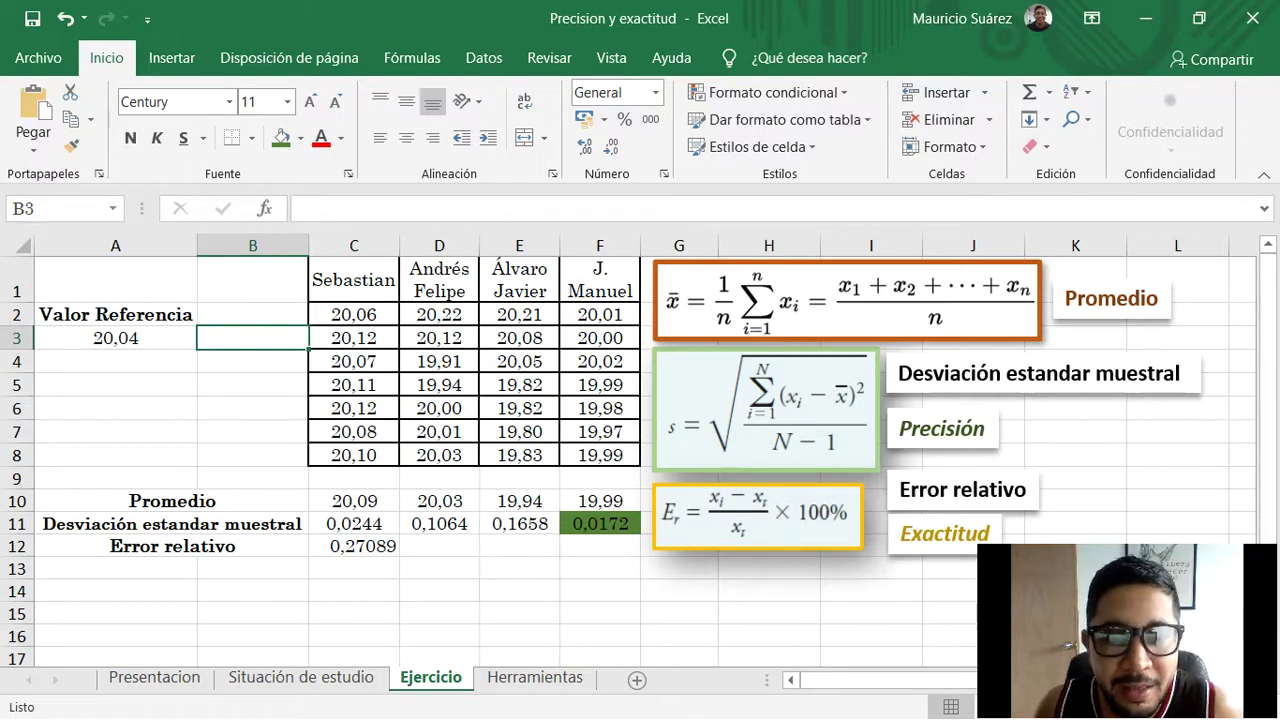
pyautogui.click(115, 338)
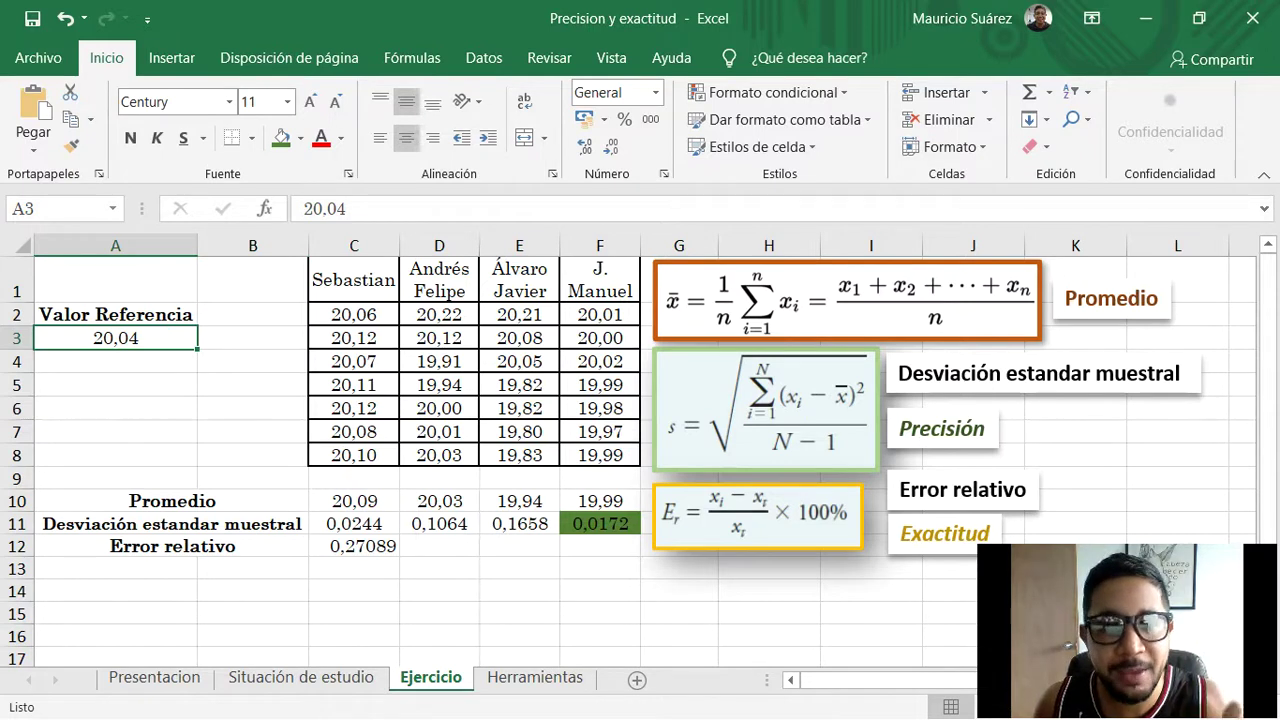
pyautogui.click(354, 547)
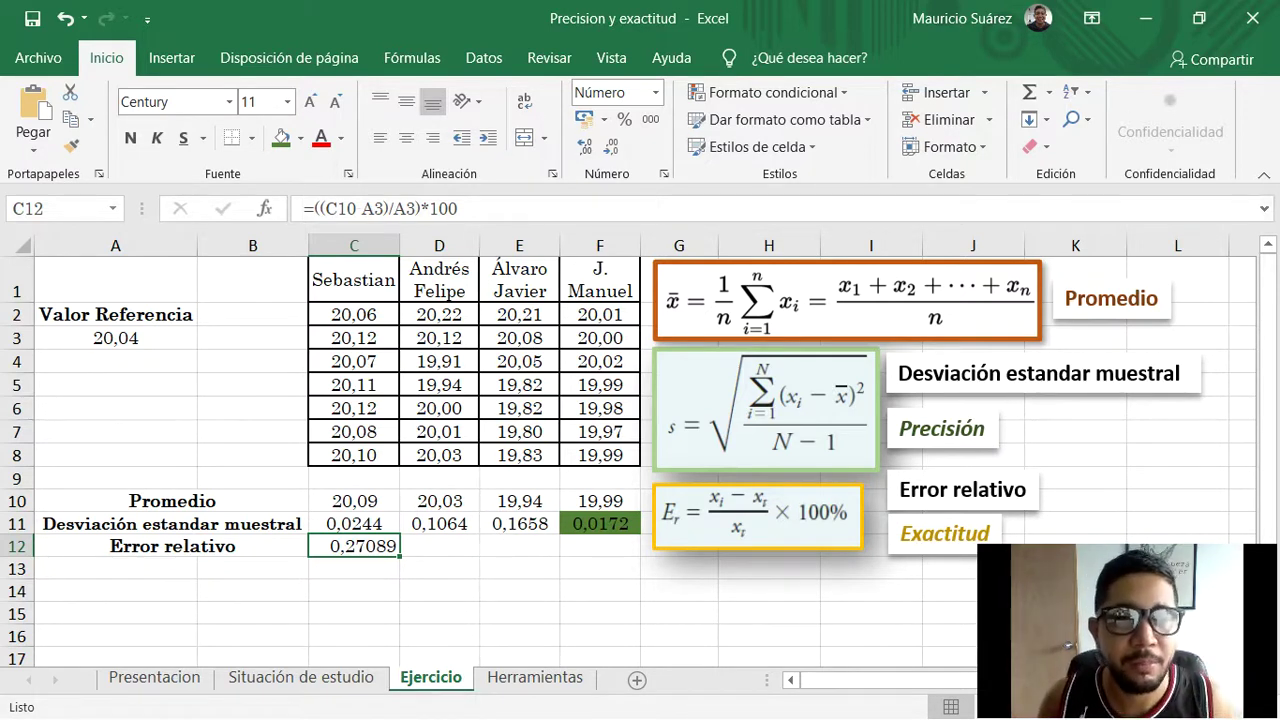
pyautogui.click(361, 208)
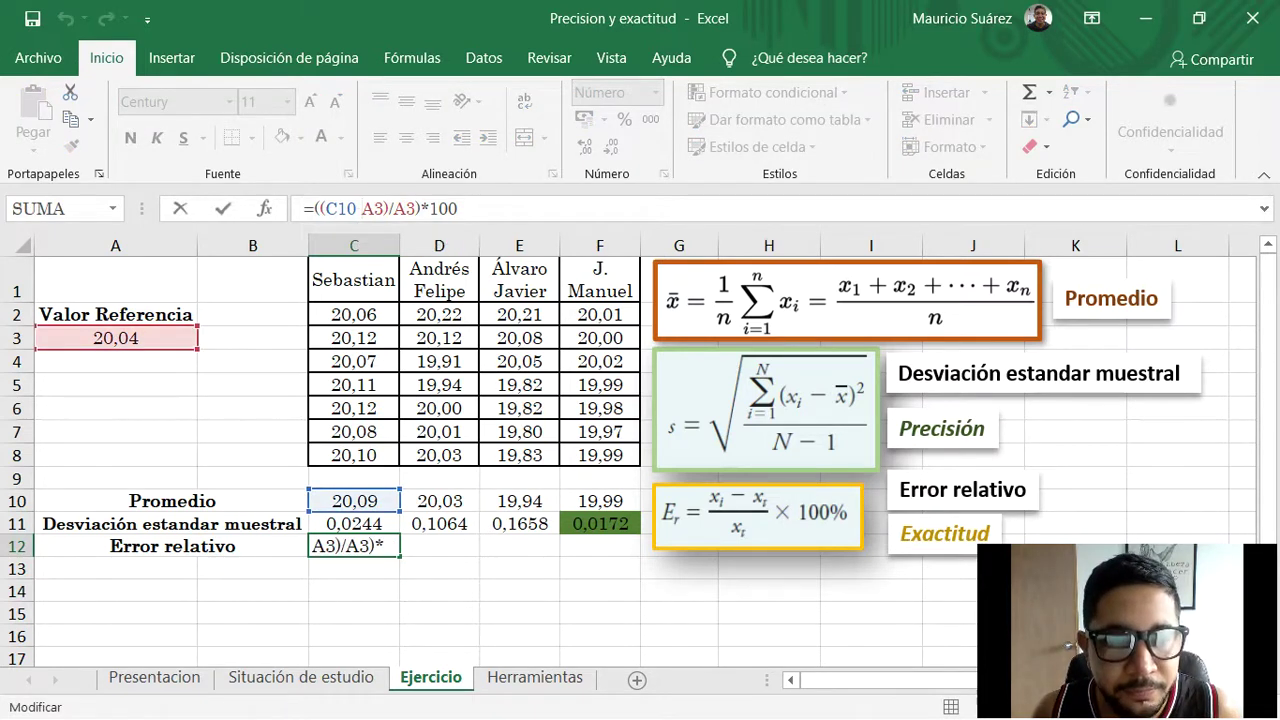
pyautogui.hotkey('shift', 'Right')
pyautogui.hotkey('shift', 'Right')
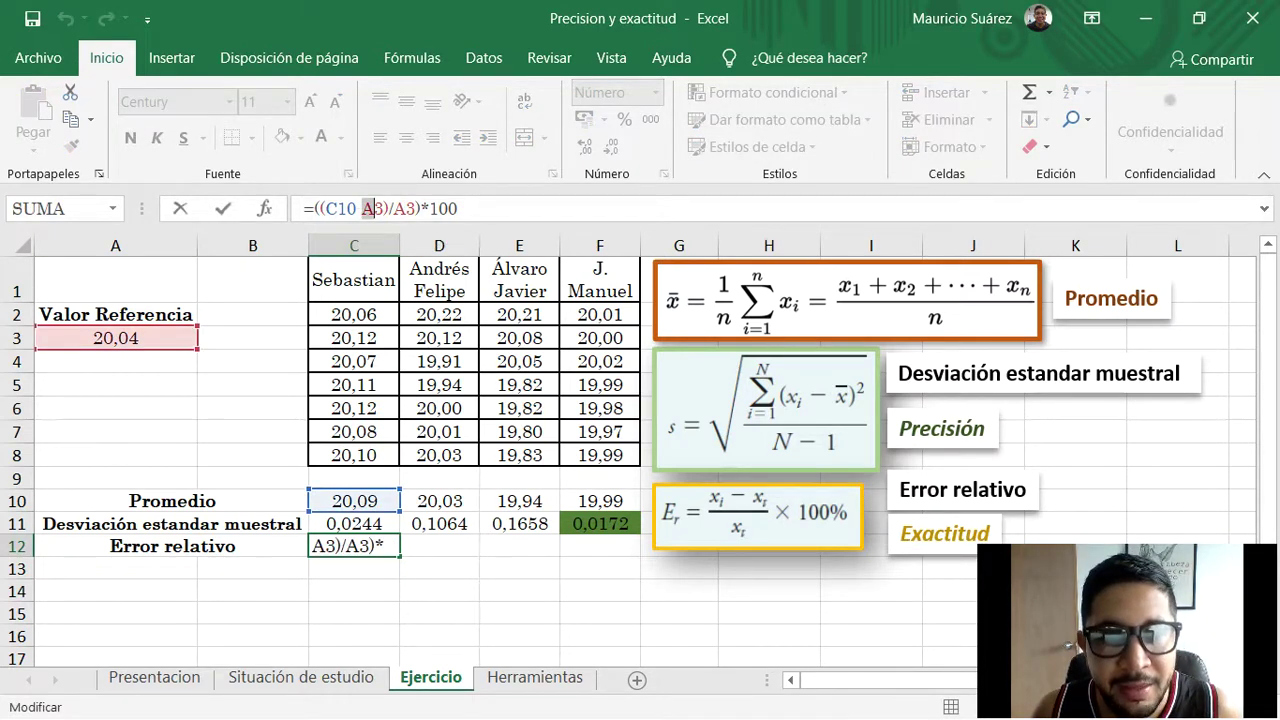
pyautogui.press('Left')
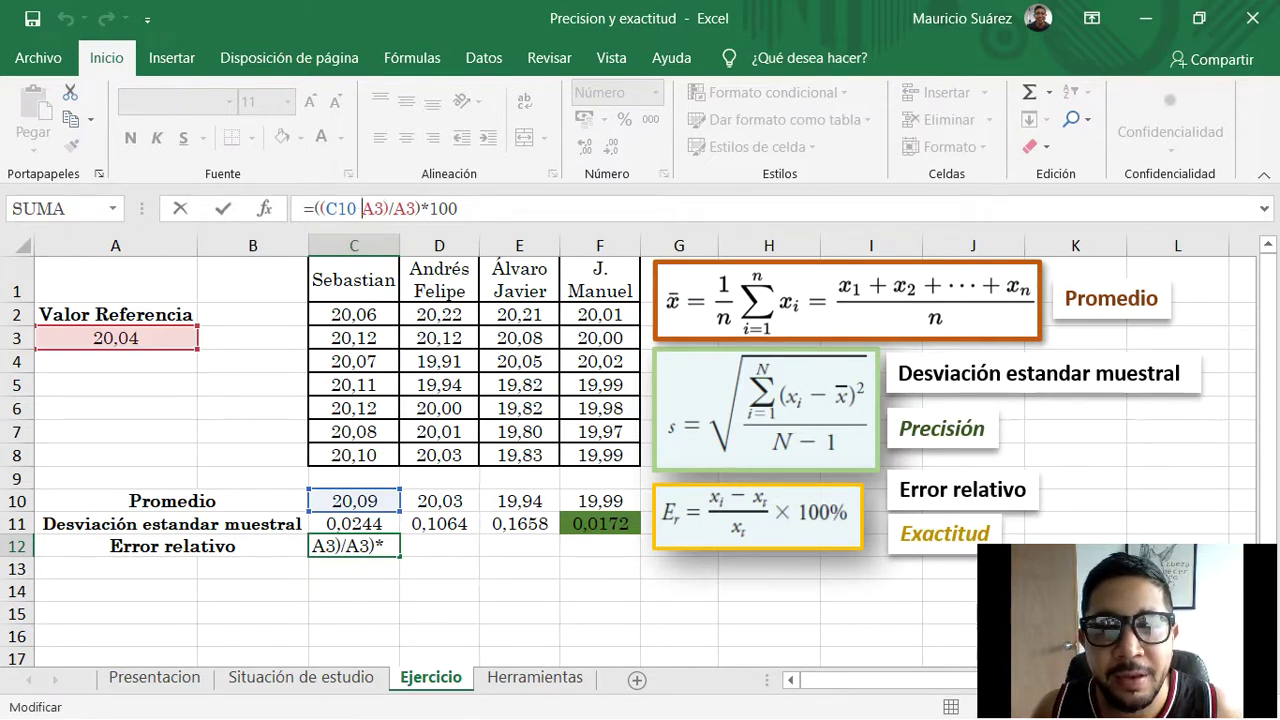
pyautogui.write('$')
pyautogui.press('Right')
pyautogui.write('$')
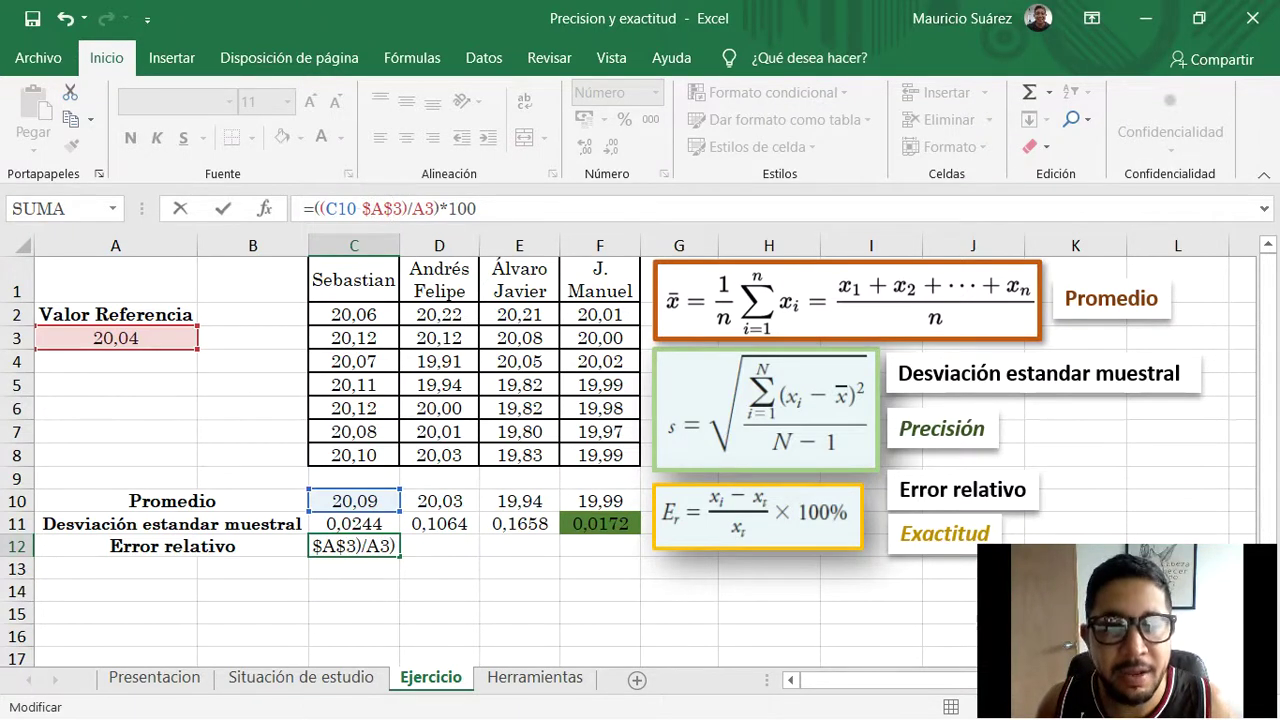
# Make the denominator's reference to A3 absolute in the C12 formula, so it reads $A$3, and commit the formula
pyautogui.press('Right')
pyautogui.press('Right')
pyautogui.press('Right')
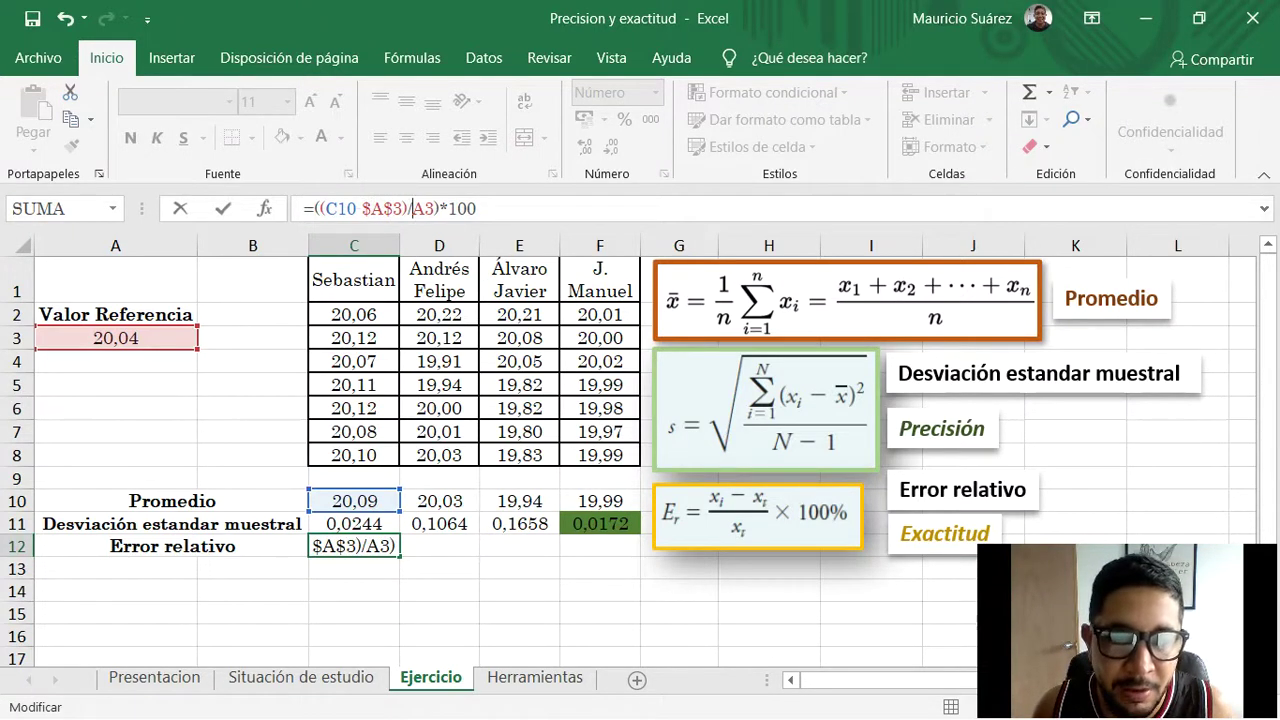
pyautogui.write('$')
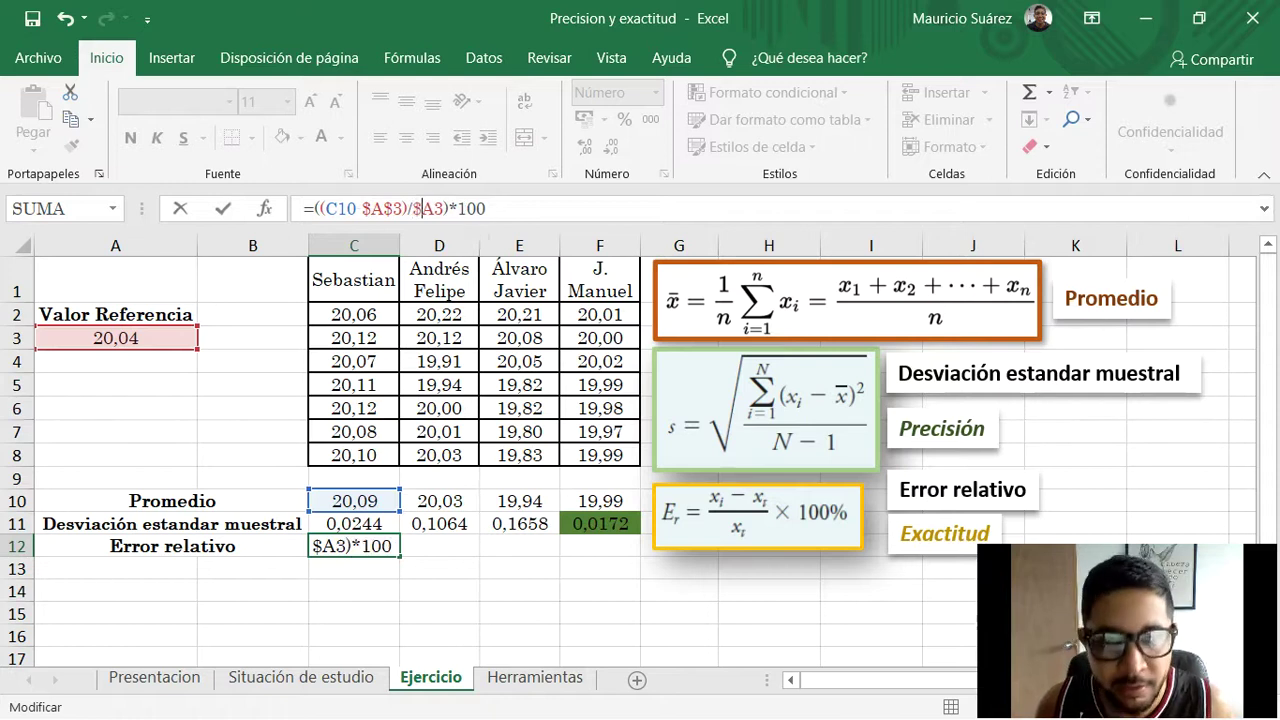
pyautogui.press('Right')
pyautogui.write('$')
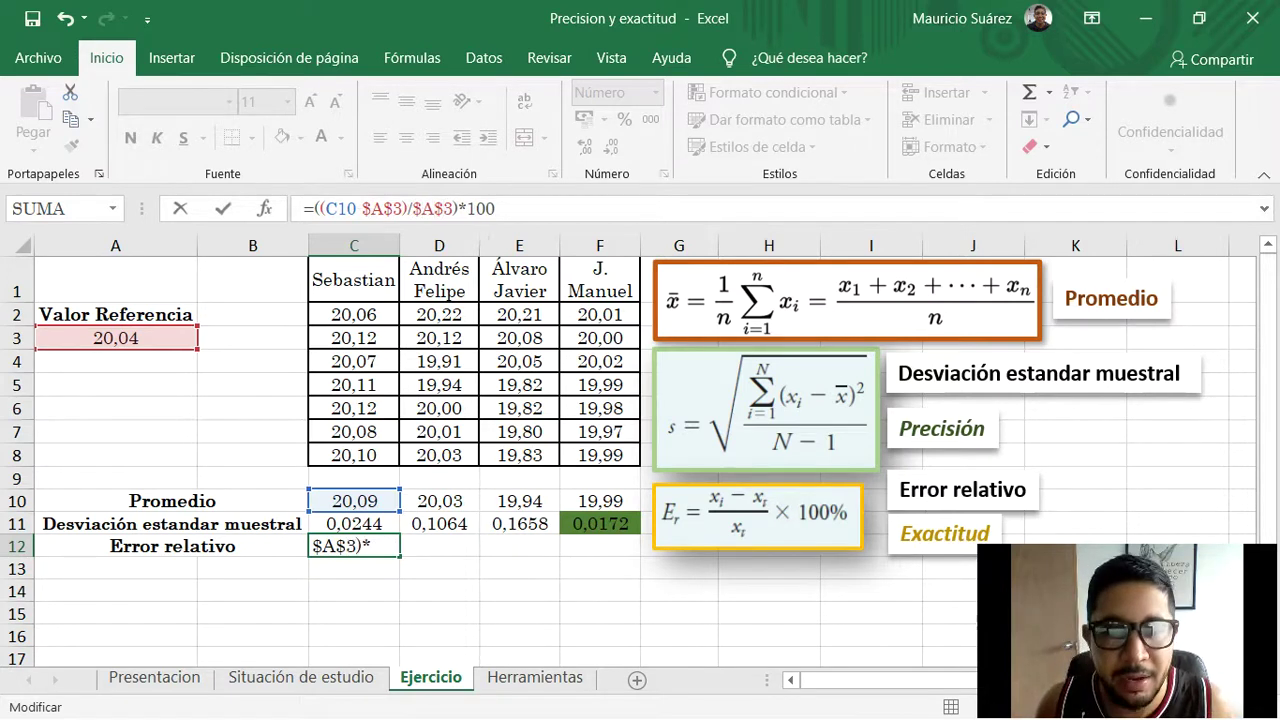
pyautogui.press('Return')
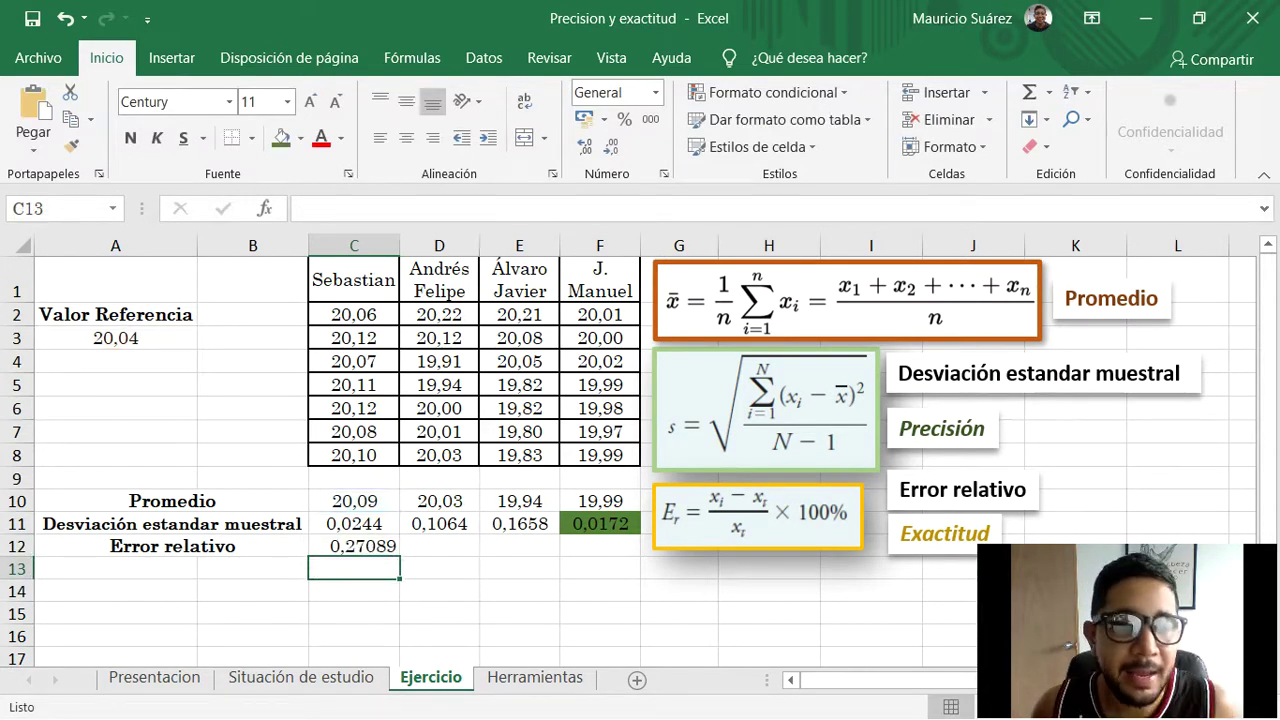
# Fill the relative error formula from C12 across D12:F12 for the other three students
pyautogui.click(354, 546)
pyautogui.moveTo(401, 555); pyautogui.dragTo(625, 550)
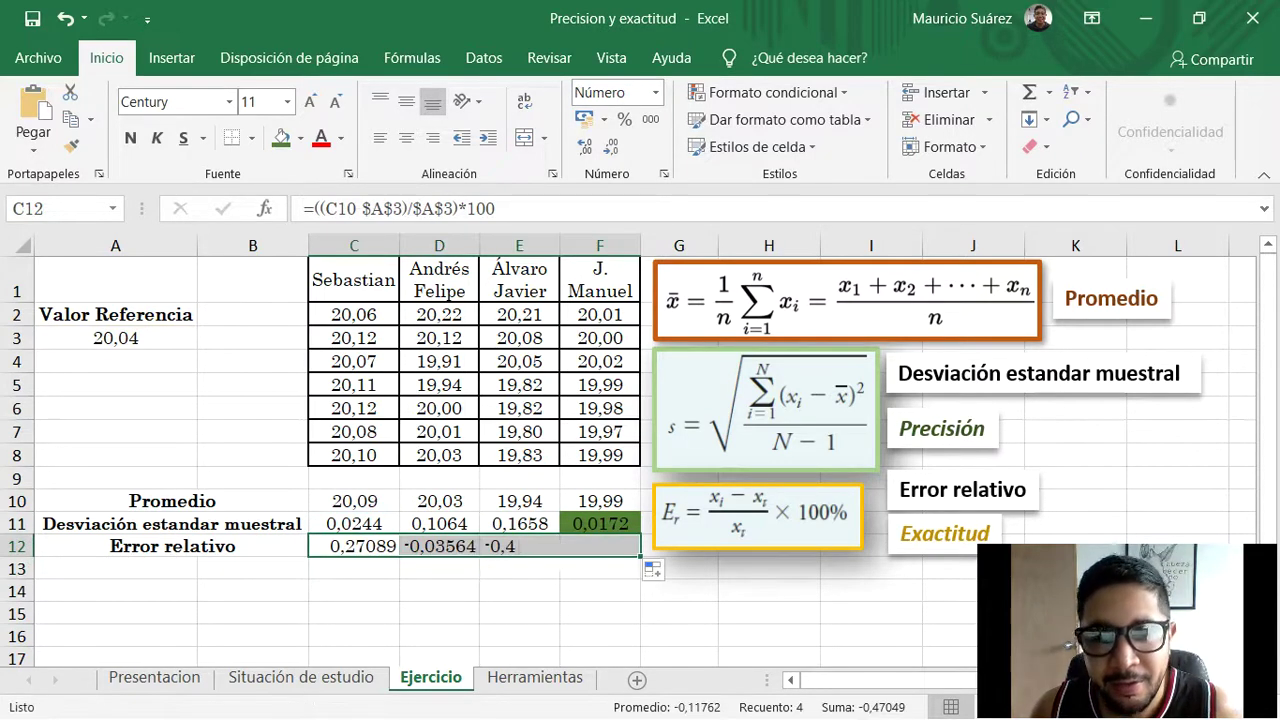
pyautogui.click(440, 613)
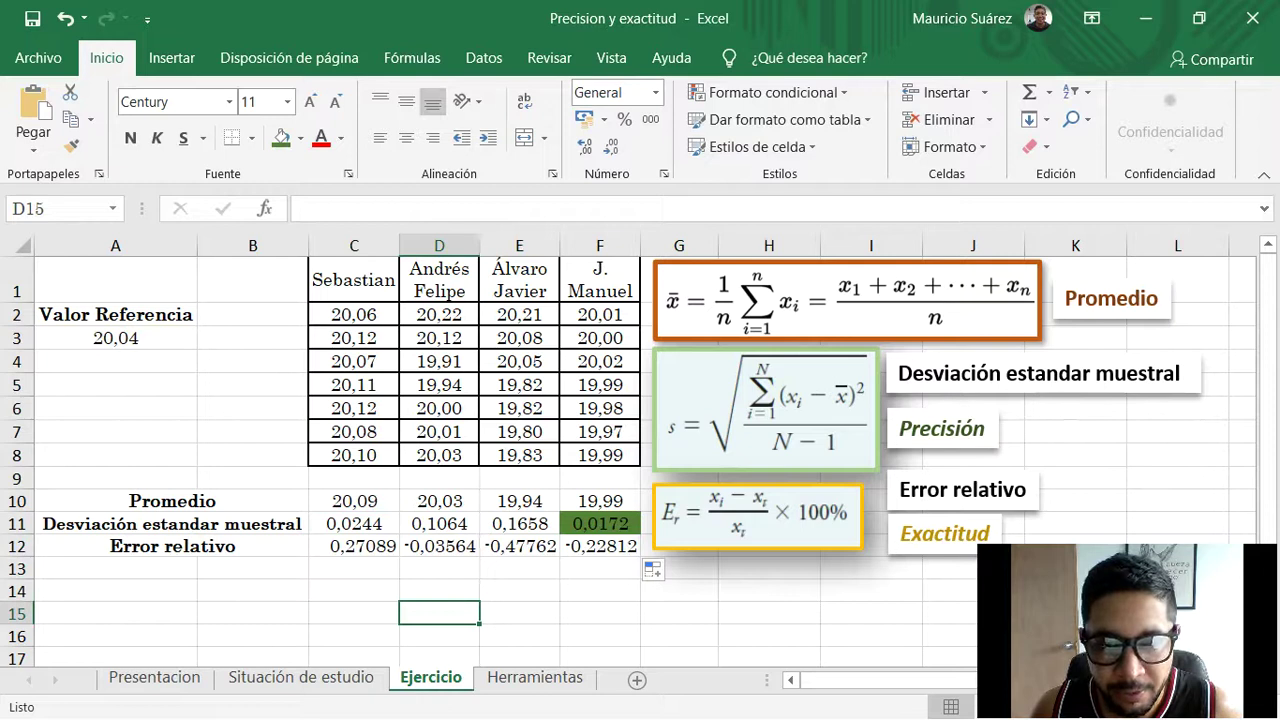
# Check the copied formulas in D12:F12 and compare the sign and size of the relative errors in C12:F12
pyautogui.click(440, 546)
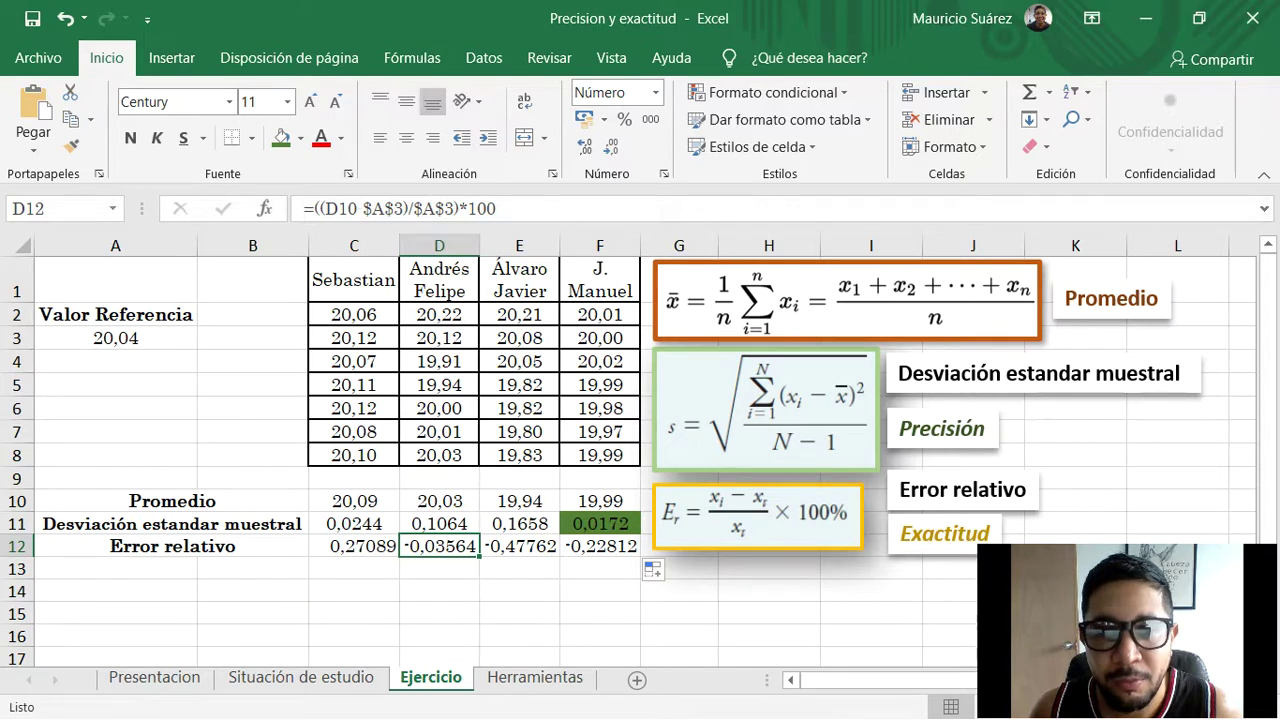
pyautogui.click(519, 546)
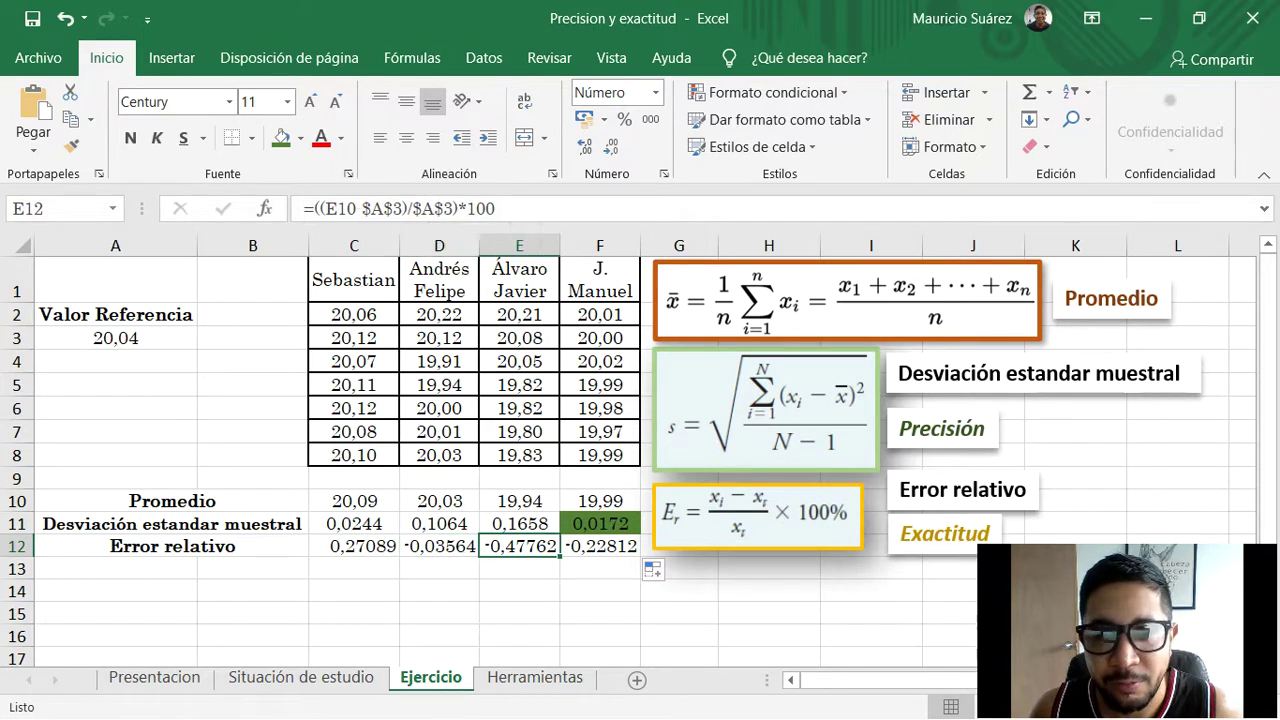
pyautogui.press('Right')
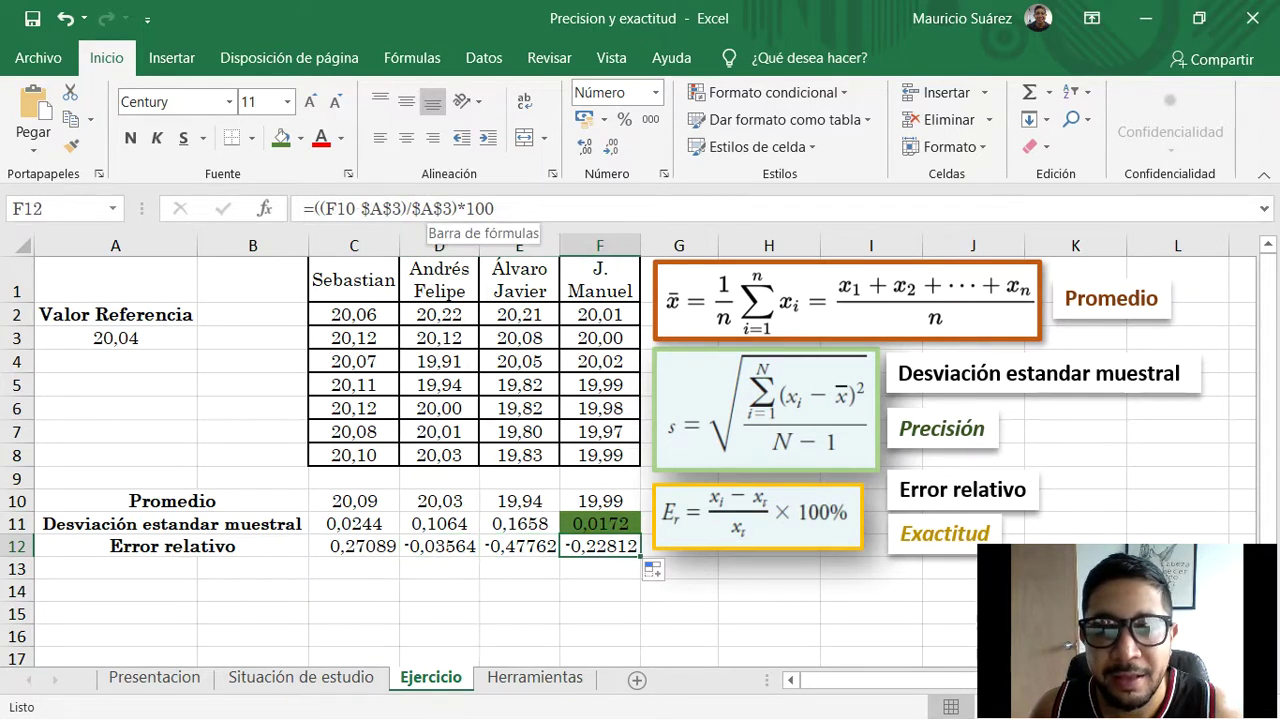
pyautogui.click(354, 546)
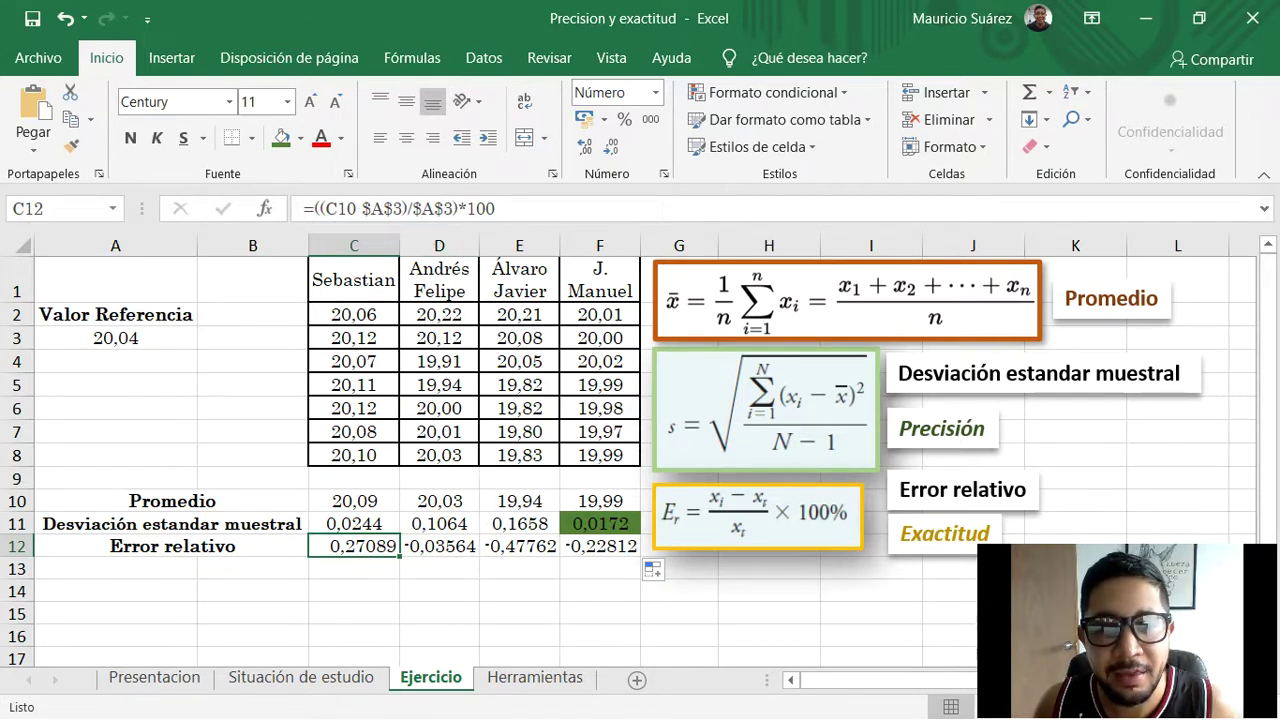
pyautogui.click(439, 546)
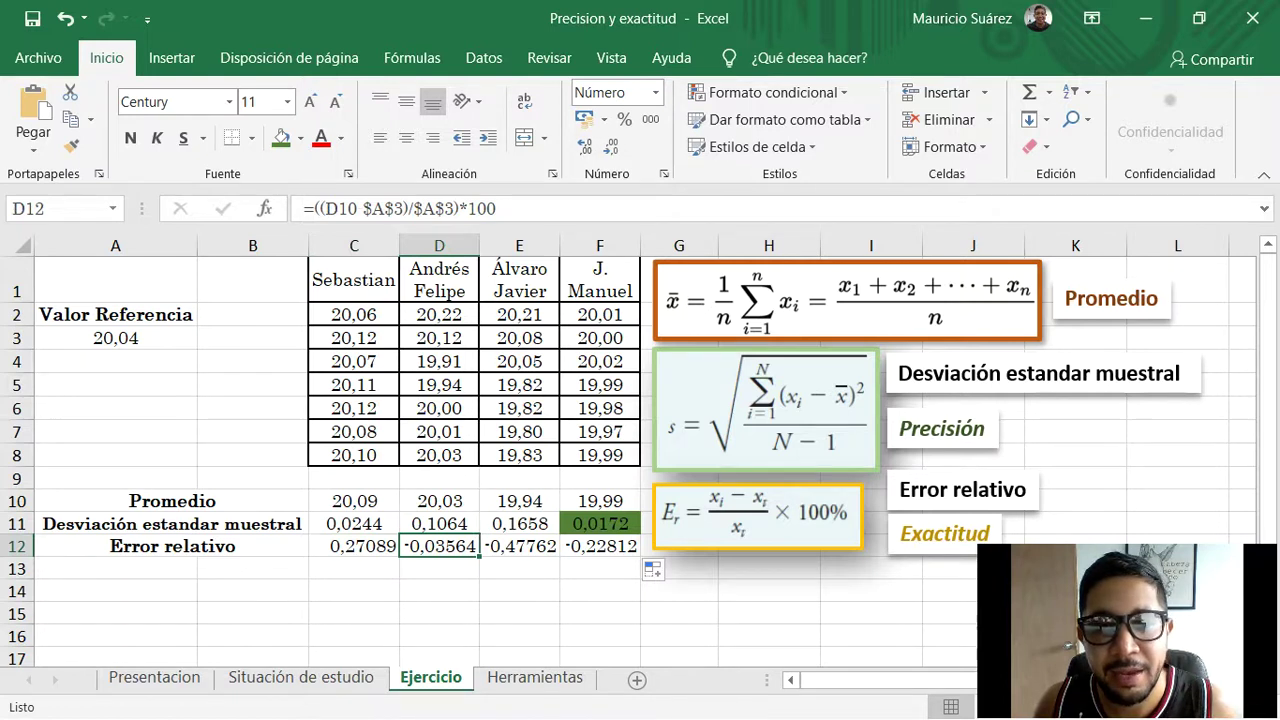
pyautogui.click(519, 546)
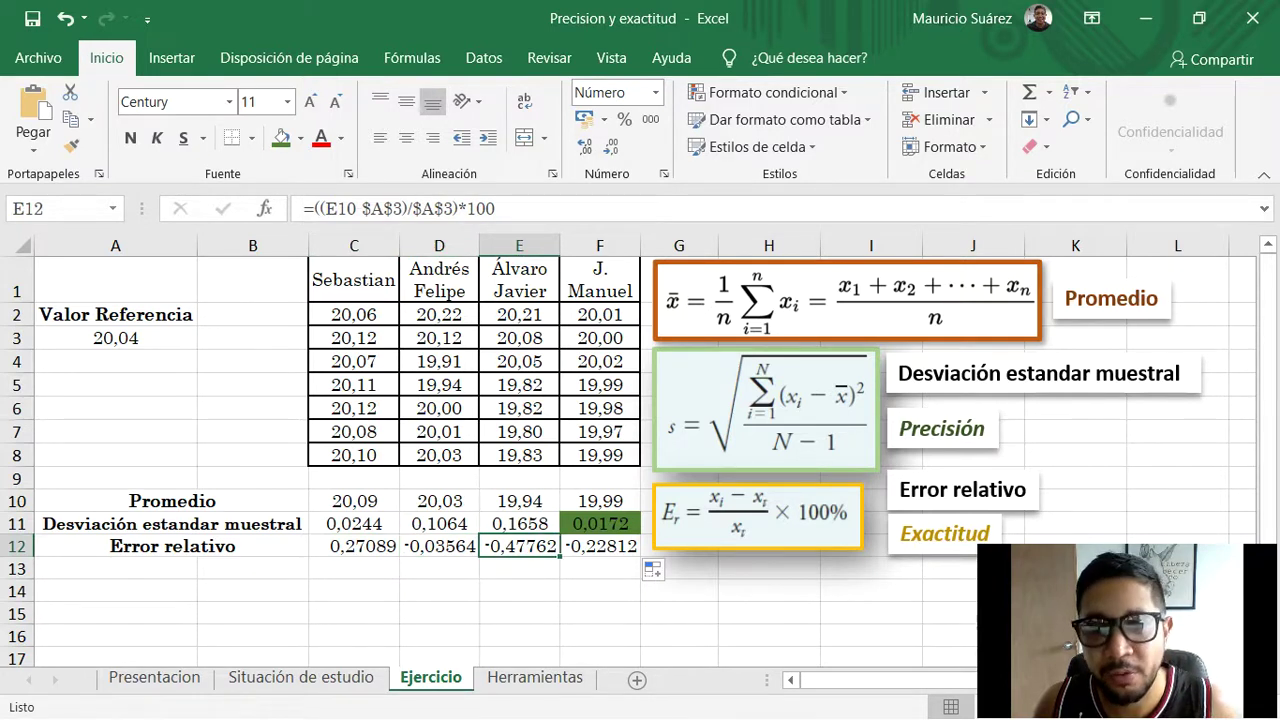
pyautogui.click(600, 546)
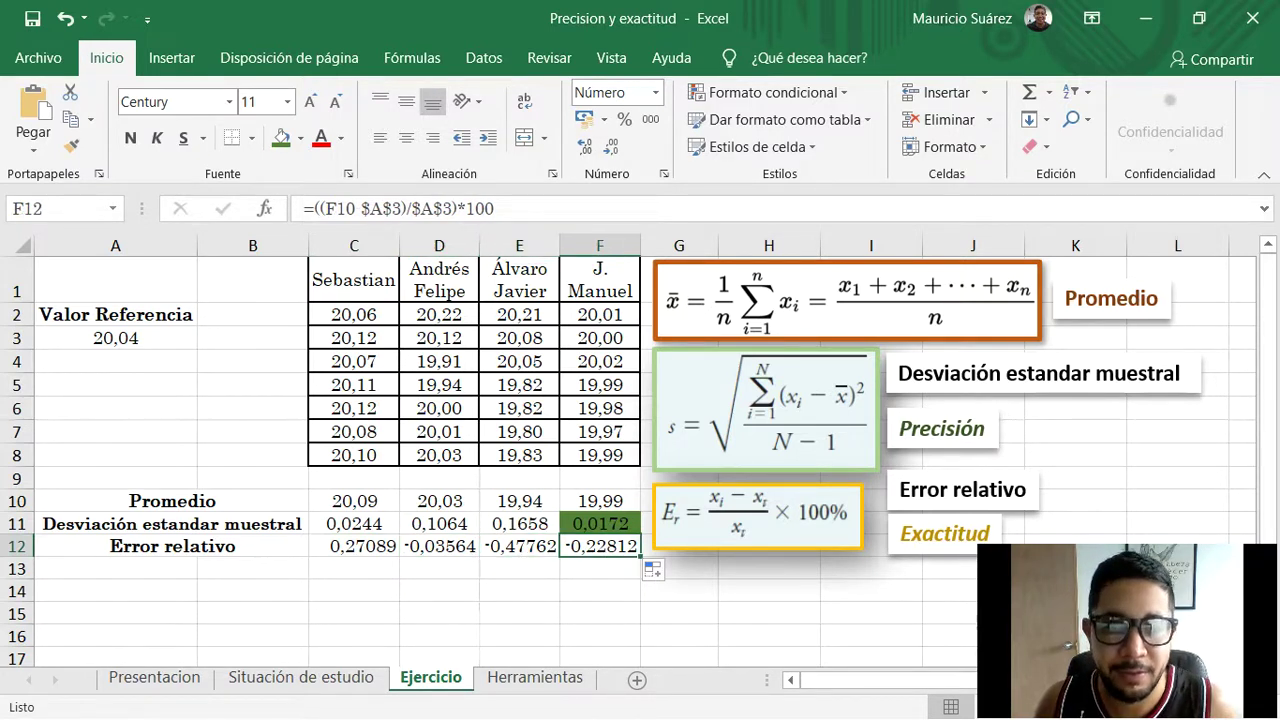
pyautogui.click(519, 613)
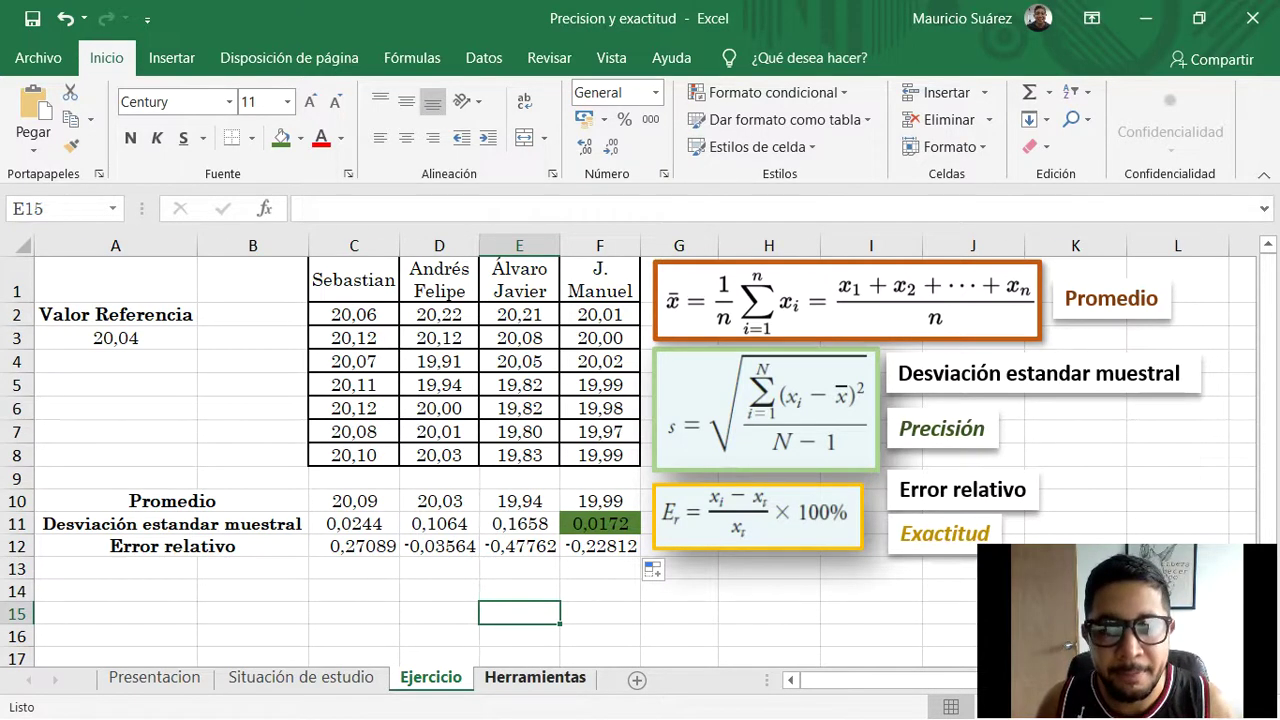
# Copy the number line drawing from the Herramientas sheet and place it below the Error relativo row on the Ejercicio sheet
pyautogui.click(535, 677)
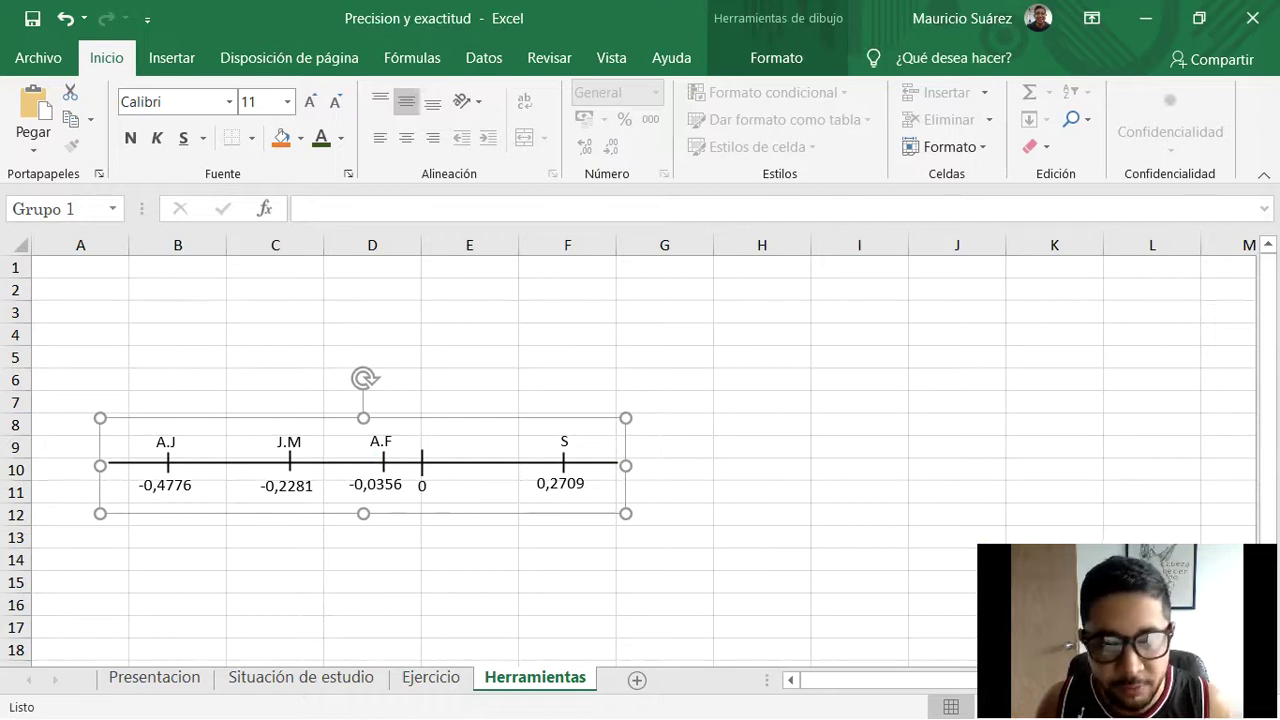
pyautogui.click(431, 677)
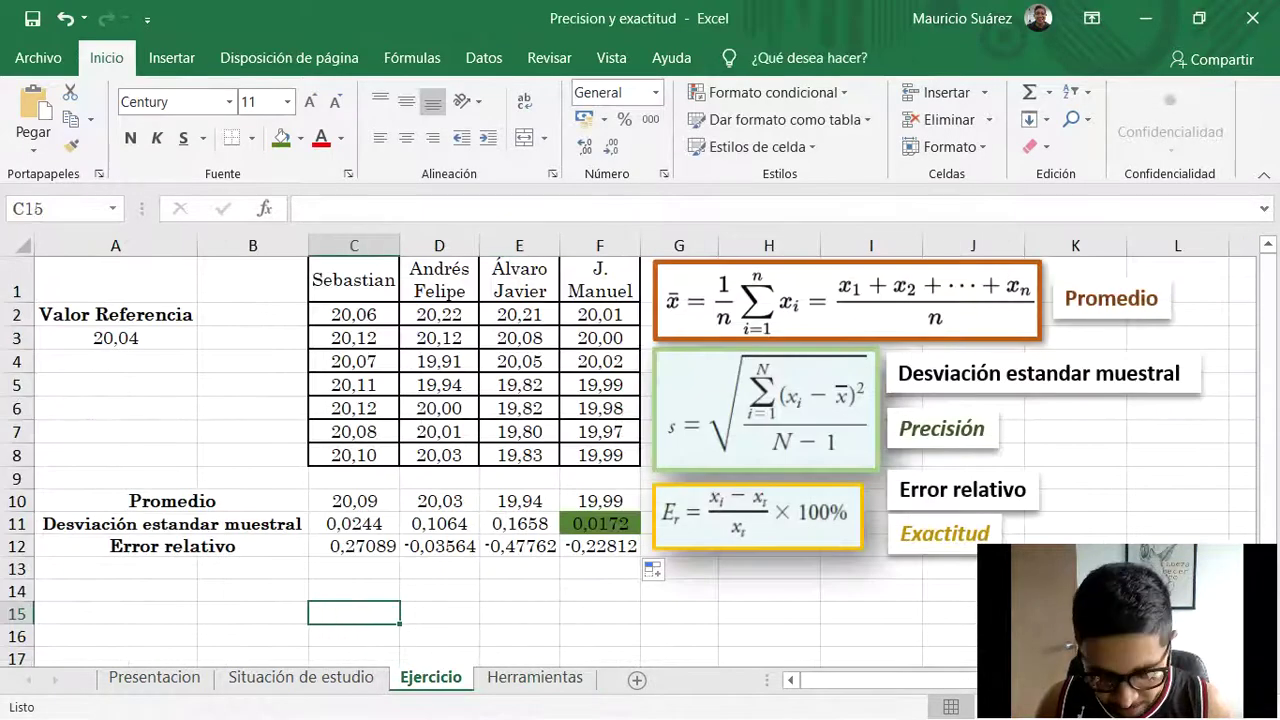
pyautogui.hotkey('ctrl', 'v')
pyautogui.moveTo(577, 553); pyautogui.dragTo(467, 522)
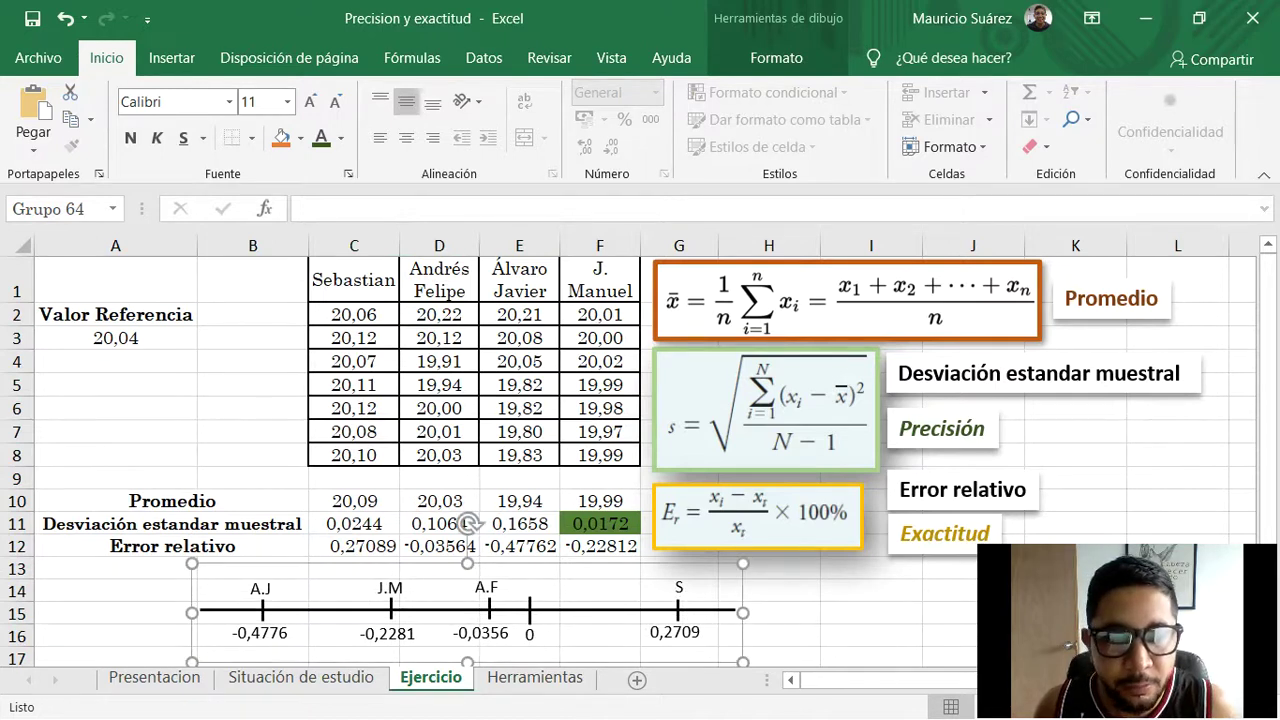
pyautogui.press('Escape')
# Compare the relative errors in C12:F12 with their positions around zero on the number line, examining the A.F mark
pyautogui.hotkey('shift', 'Right')
pyautogui.hotkey('shift', 'Right')
pyautogui.hotkey('shift', 'Right')
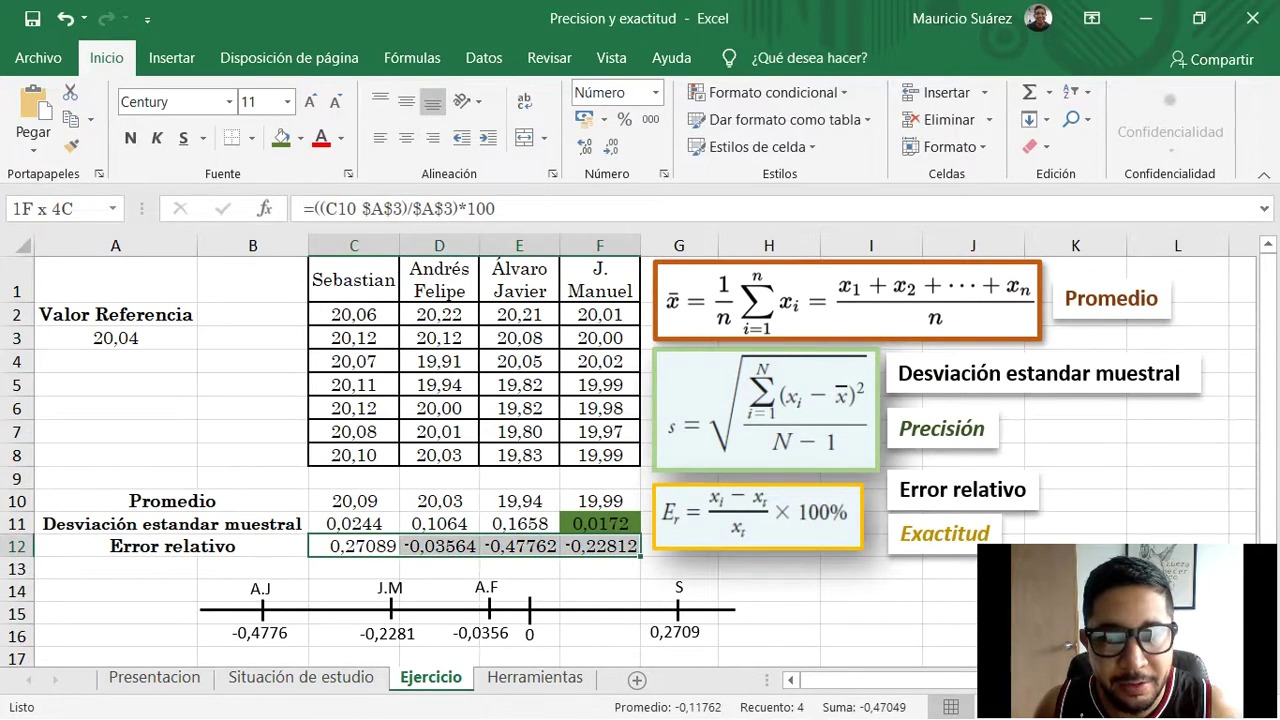
pyautogui.click(477, 588)
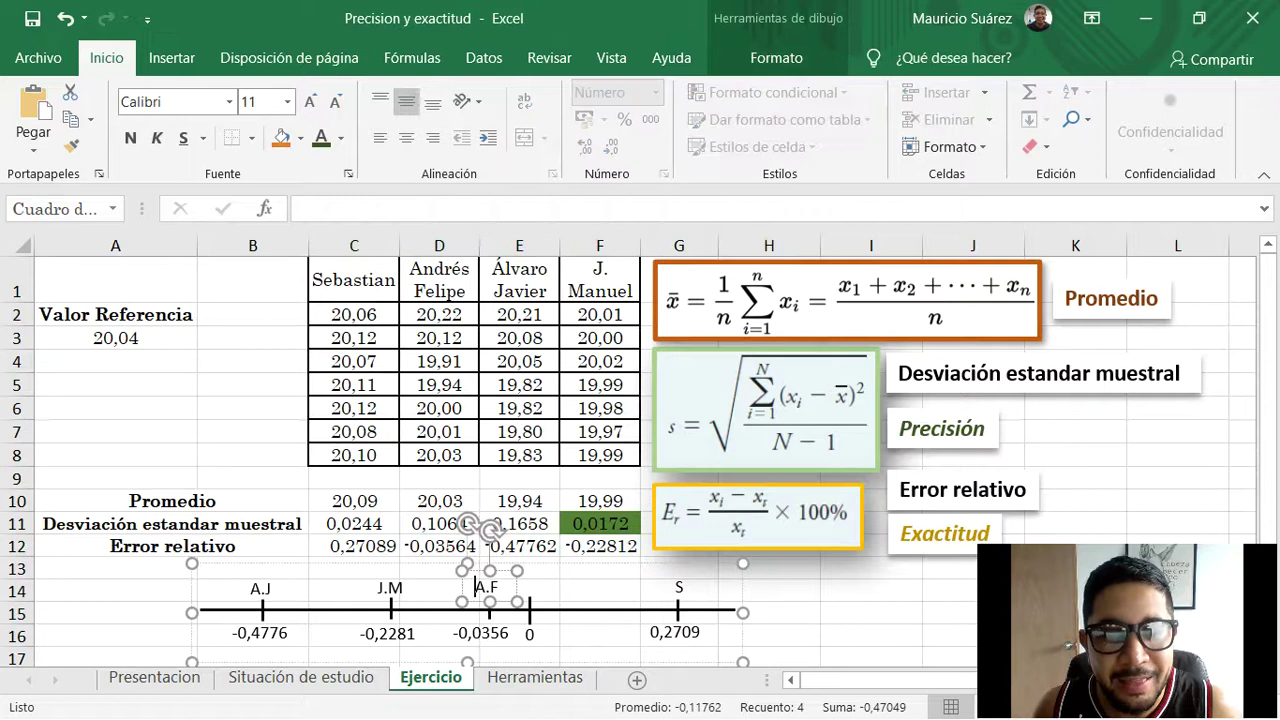
pyautogui.click(870, 613)
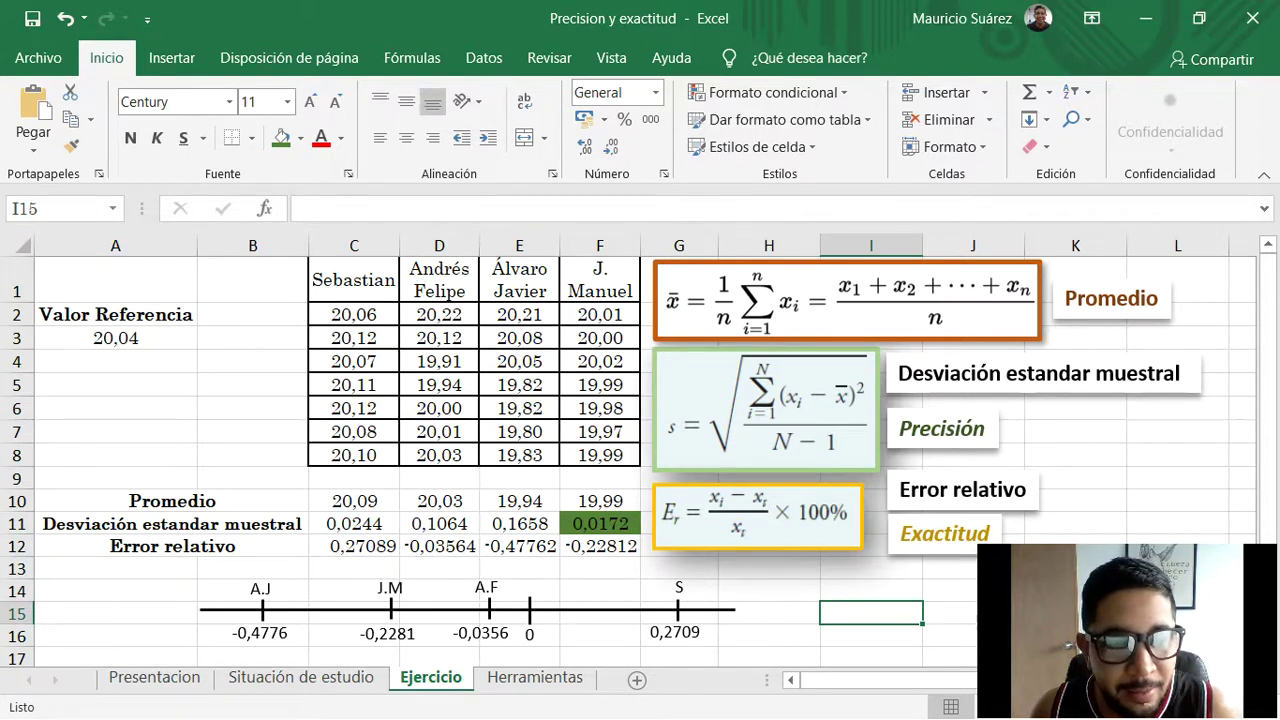
# Shade the relative error closest to zero, in D12, with the gold theme fill colour
pyautogui.click(354, 547)
pyautogui.click(439, 547)
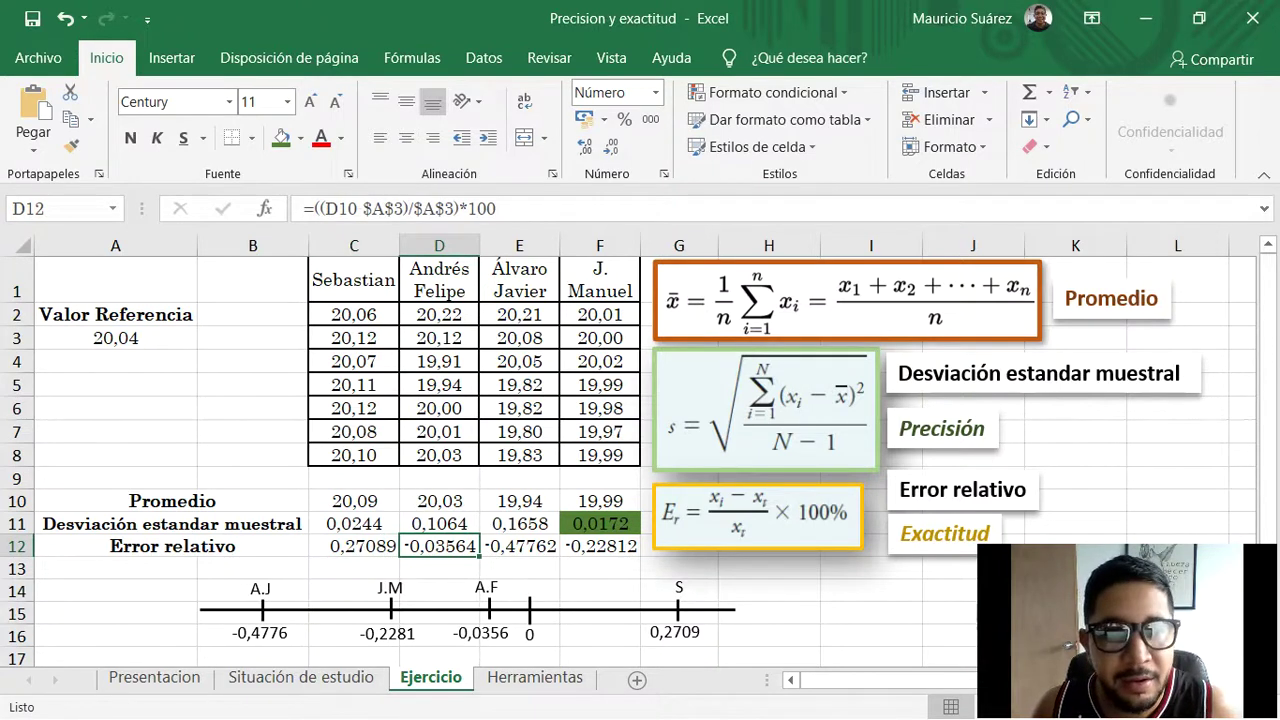
pyautogui.click(300, 138)
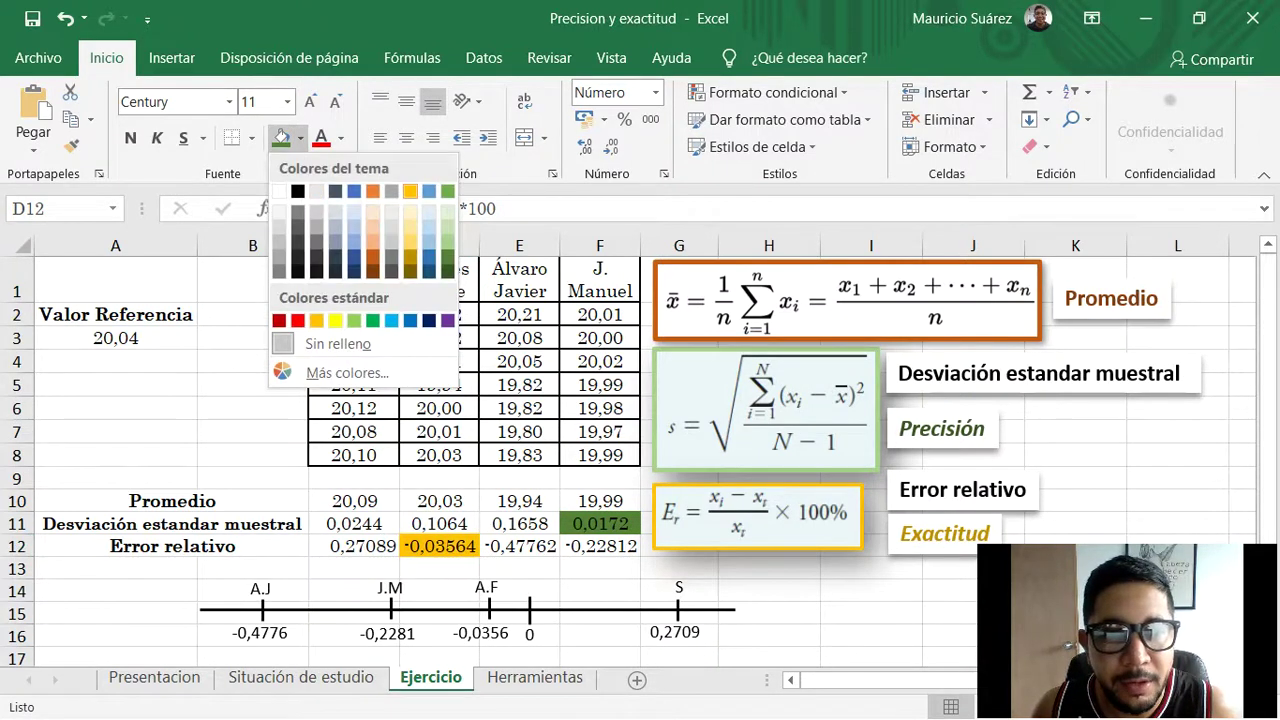
pyautogui.click(410, 191)
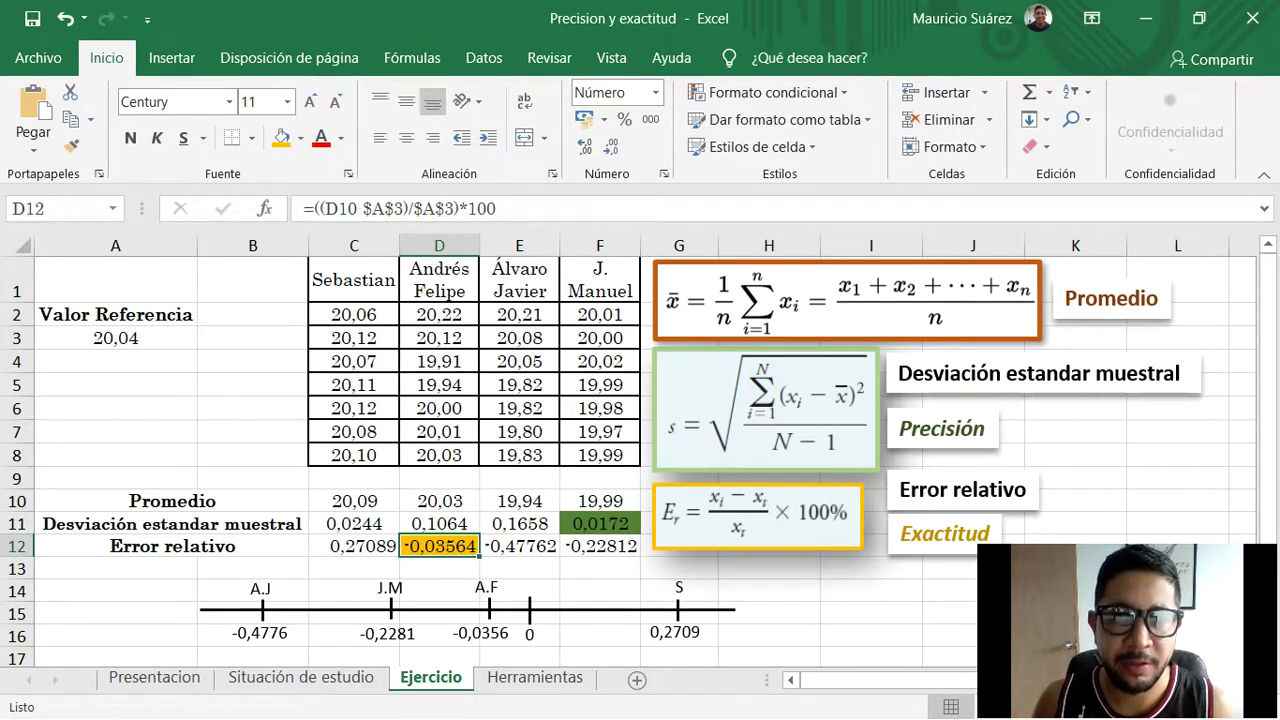
# Review the formula images for the sample standard deviation and the relative error
pyautogui.click(766, 410)
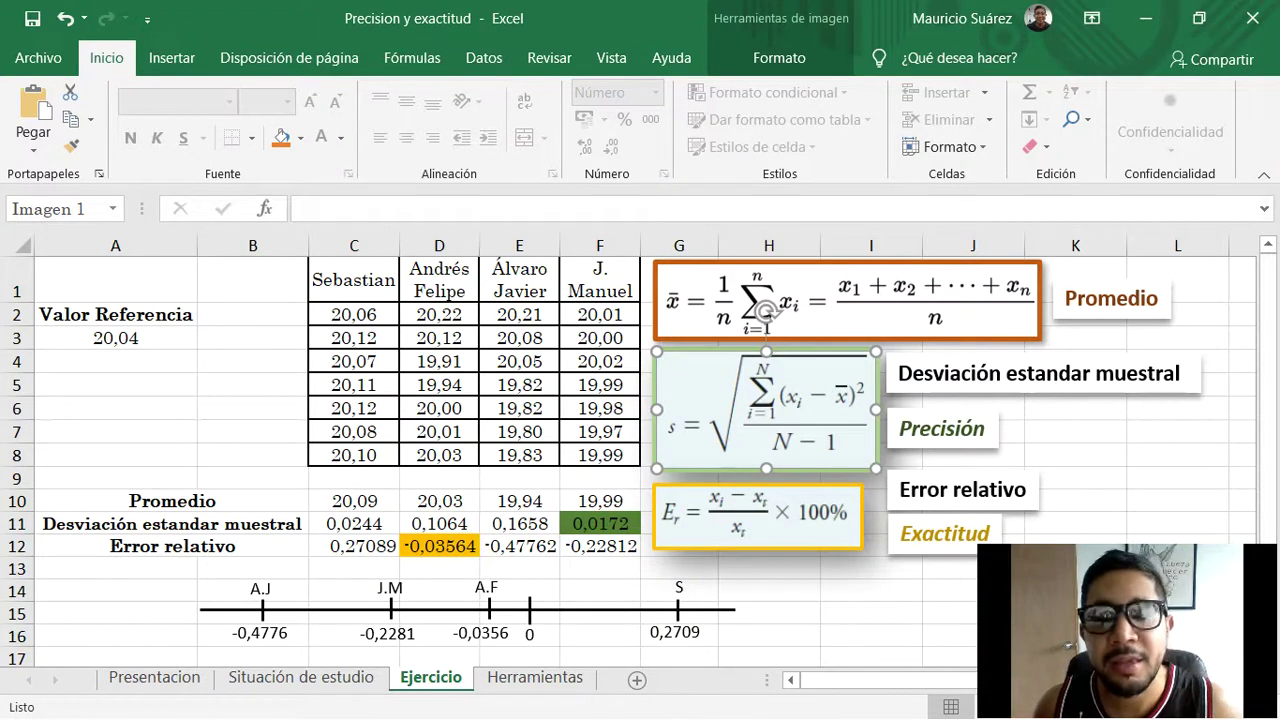
pyautogui.press('Tab')
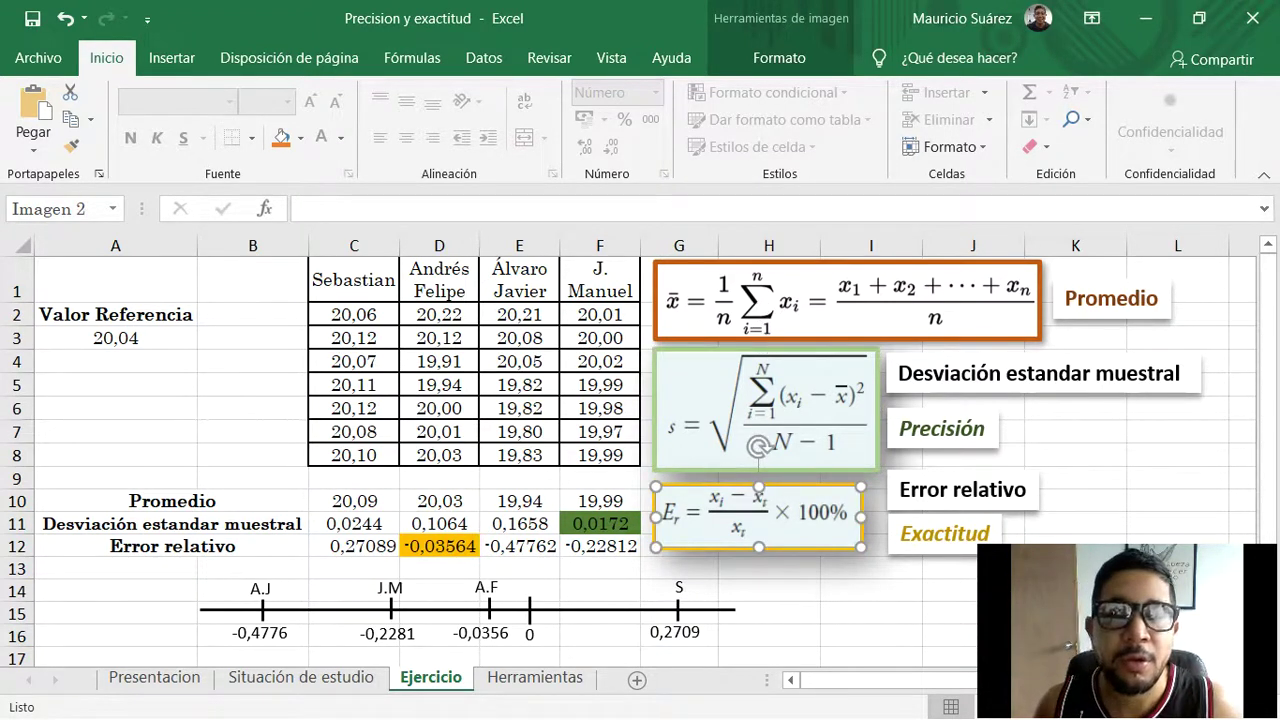